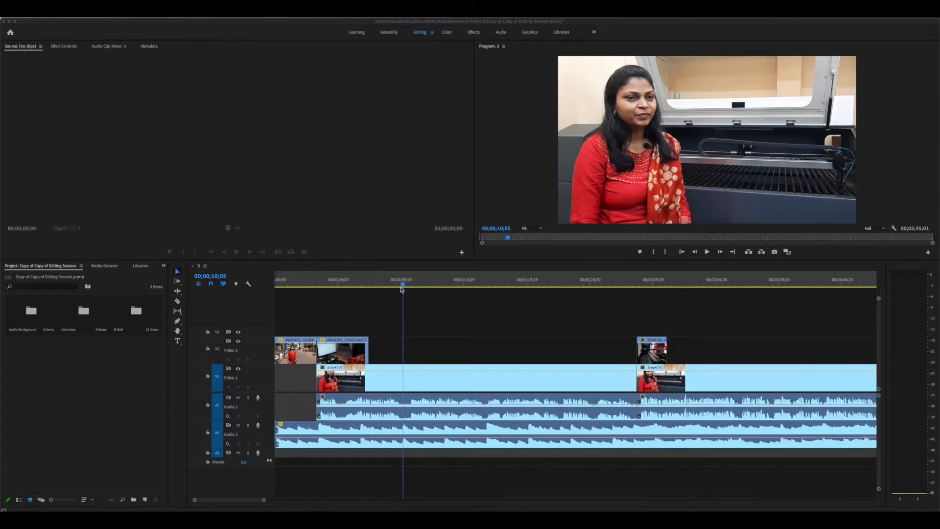
Play the sequence from its start to review the current edit
{"action": "left_click", "coordinate": [222, 288]}
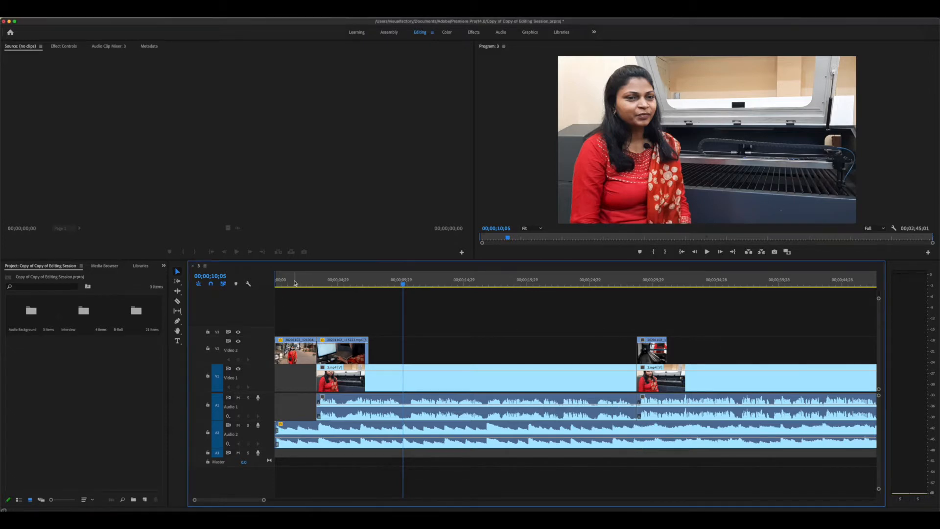
{"action": "left_click_drag", "start_coordinate": [293, 281], "coordinate": [233, 282]}
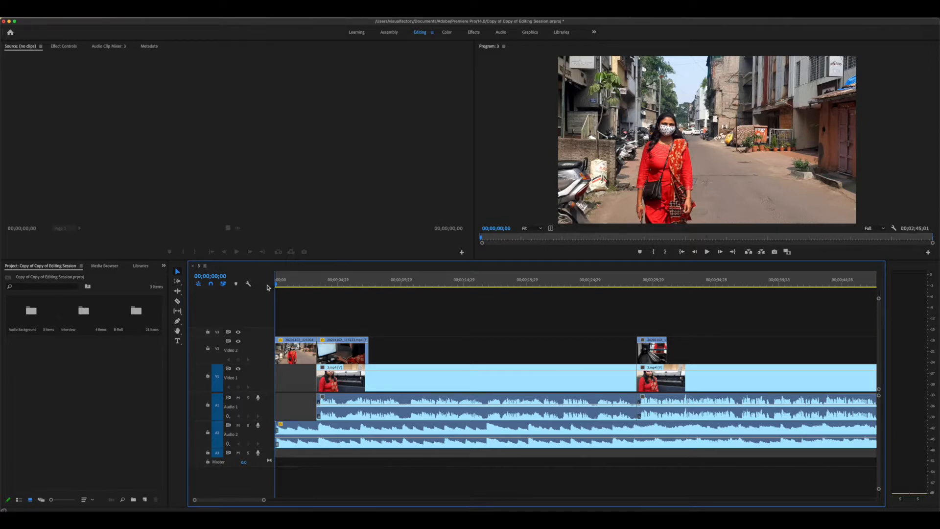
{"action": "key", "text": "space"}
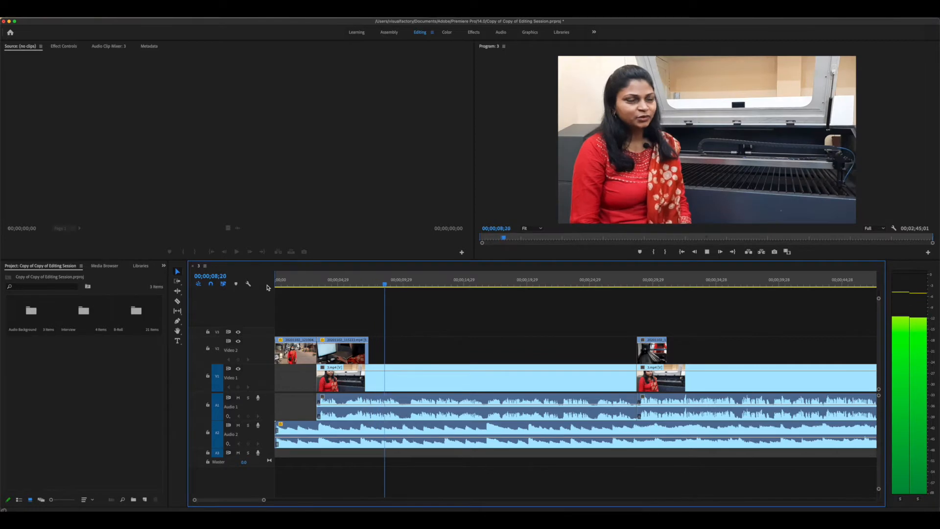
{"action": "key", "text": "space"}
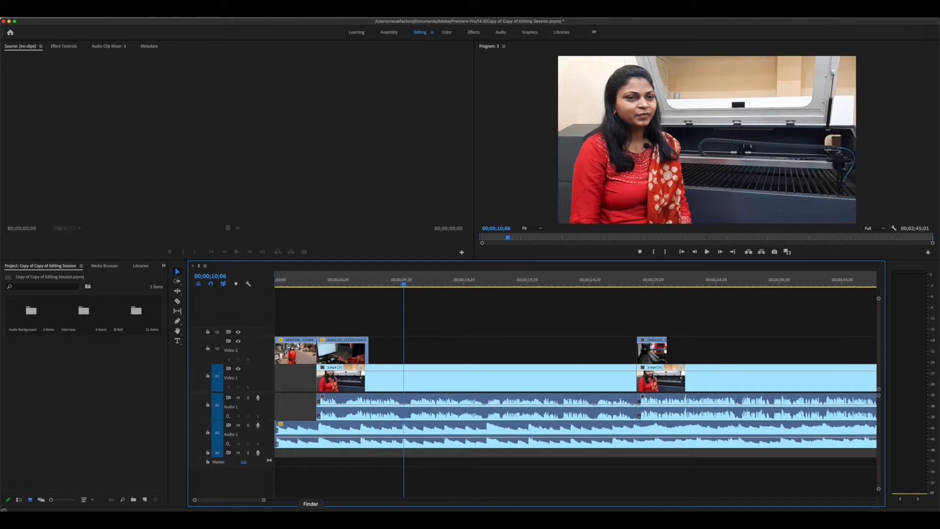
Preview the typewriter 1.mov clip from the Desktop in Finder, then return to Premiere
{"action": "left_click", "coordinate": [311, 517]}
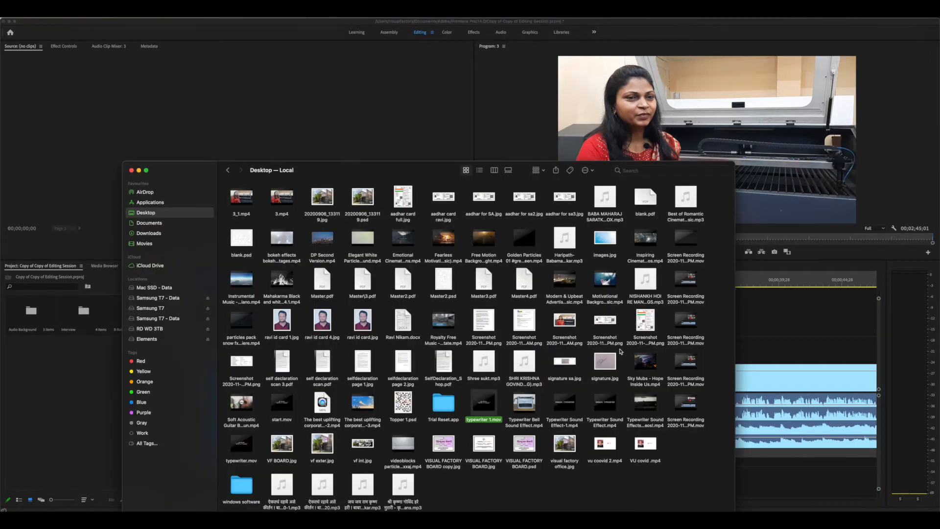
{"action": "key", "text": "space"}
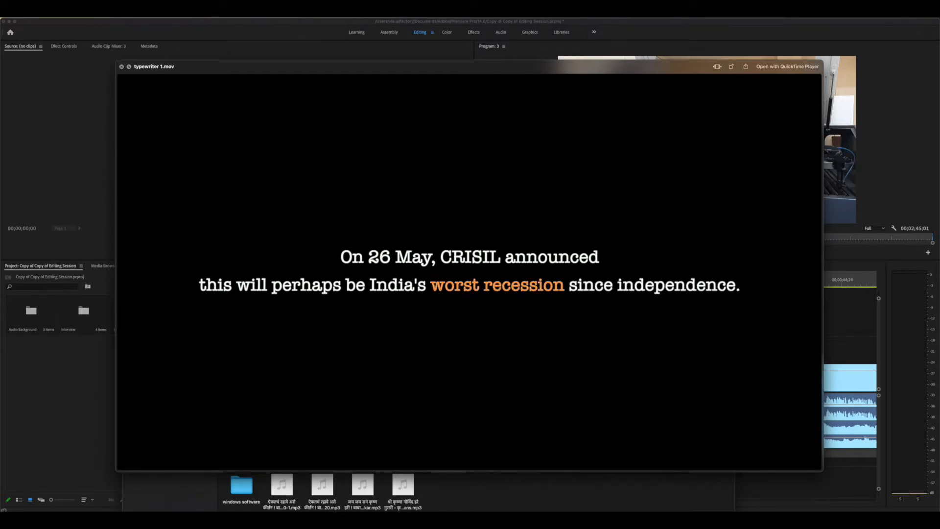
{"action": "key", "text": "space"}
{"action": "left_click", "coordinate": [767, 338]}
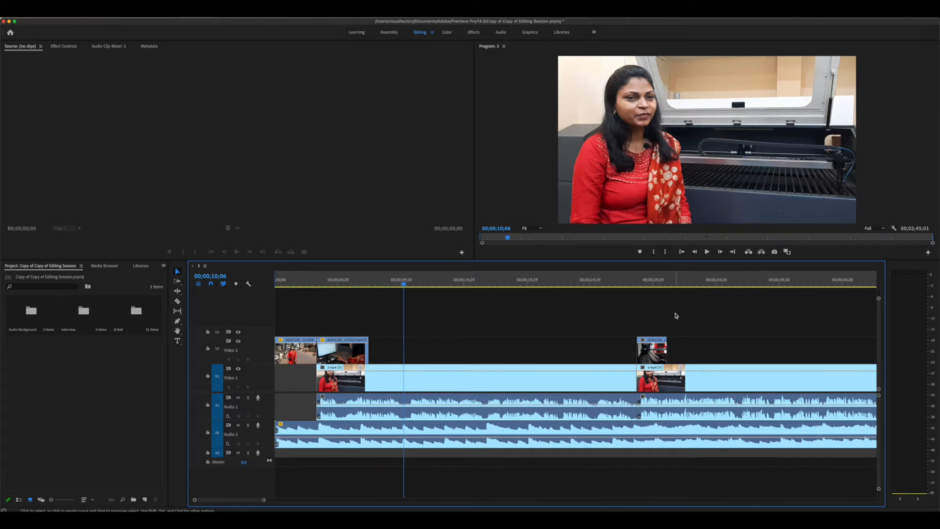
Select all clips on every track and drag them later to leave an opening gap
{"action": "left_click_drag", "start_coordinate": [329, 281], "coordinate": [272, 284]}
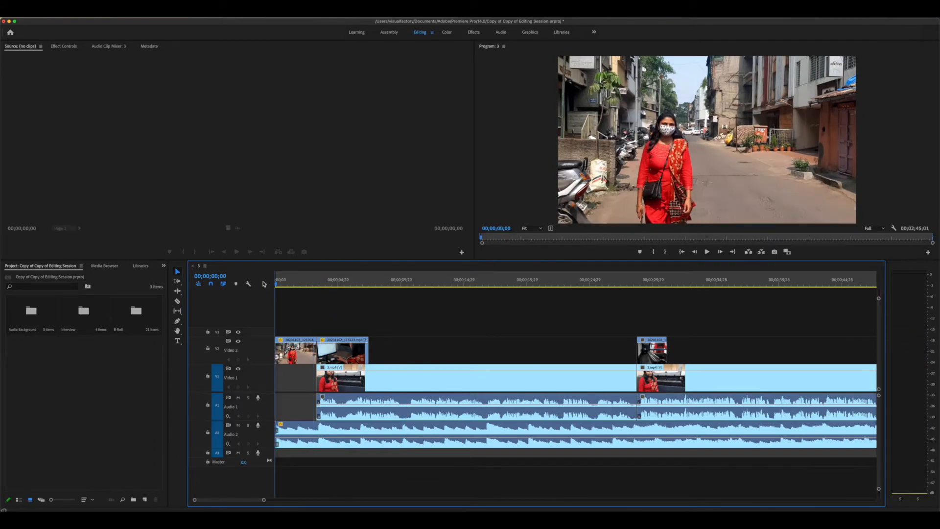
{"action": "key", "text": "backslash"}
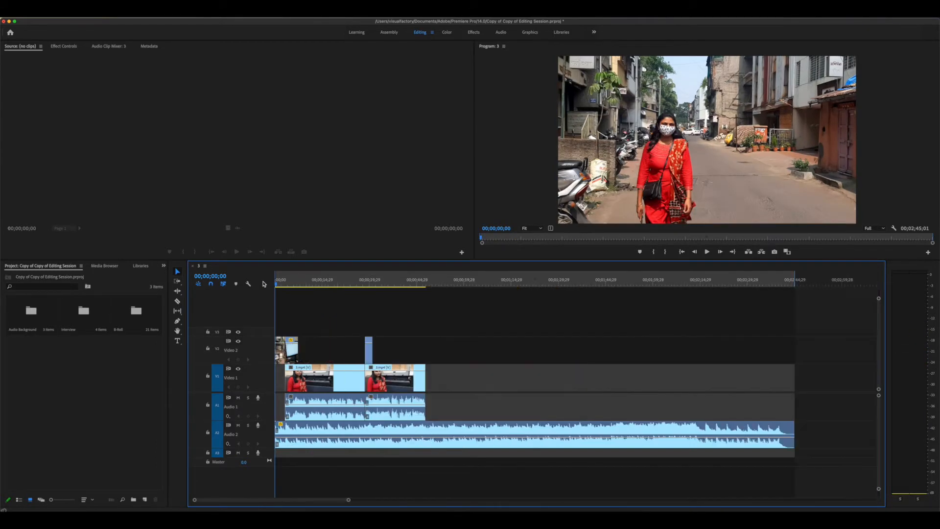
{"action": "key", "text": "equal"}
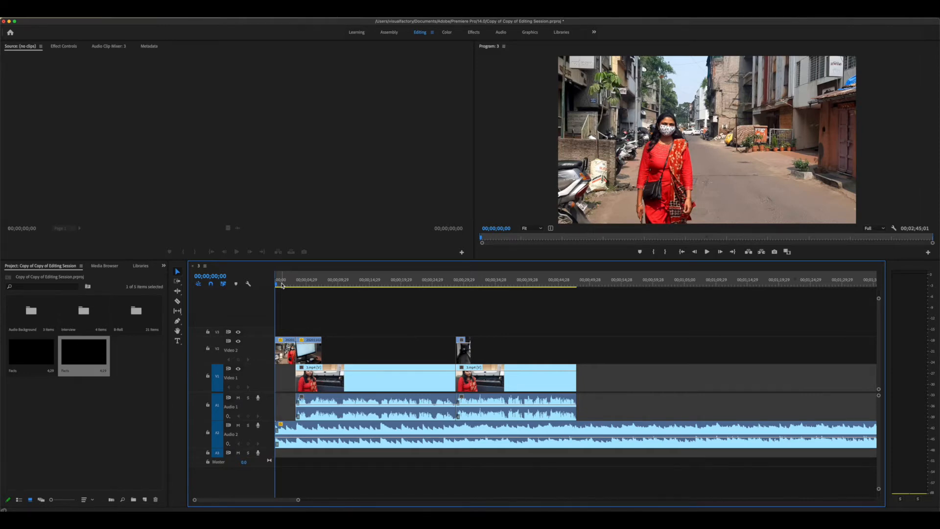
{"action": "key", "text": "minus"}
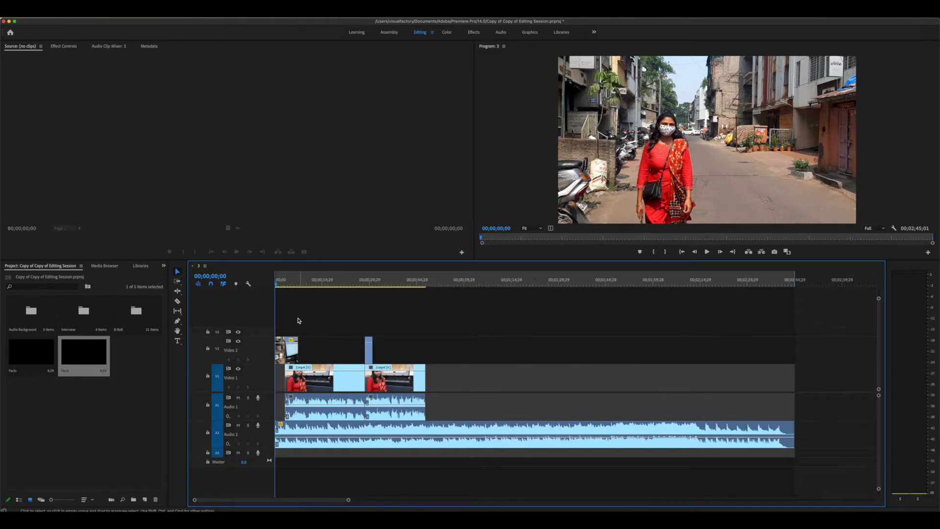
{"action": "key", "text": "equal"}
{"action": "left_click_drag", "start_coordinate": [289, 321], "coordinate": [760, 470]}
{"action": "key", "text": "minus"}
{"action": "key", "text": "equal"}
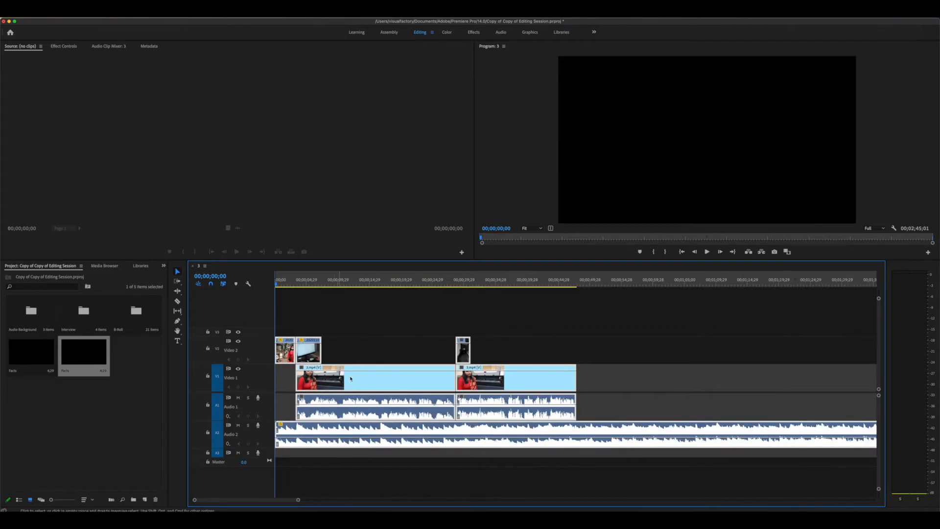
{"action": "left_click_drag", "start_coordinate": [351, 378], "coordinate": [397, 378]}
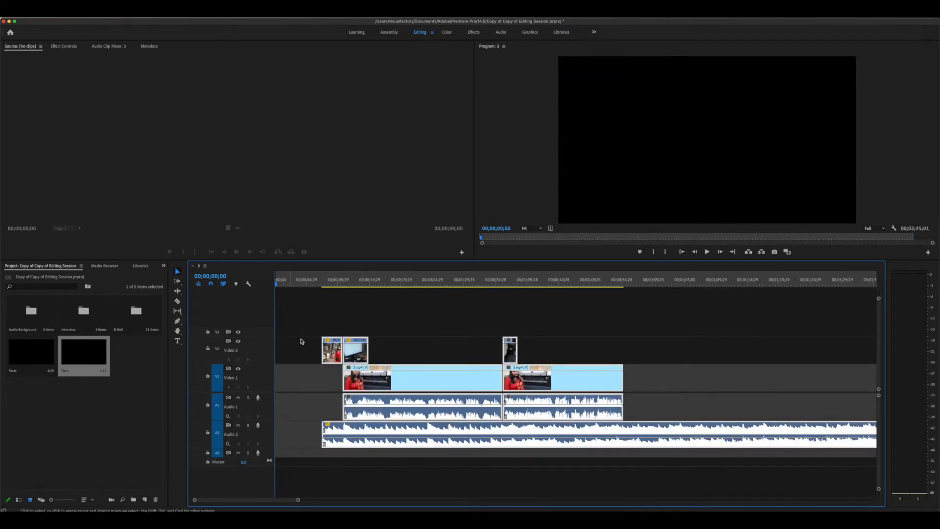
Park the playhead inside the empty gap at the start of the sequence
{"action": "key", "text": "equal"}
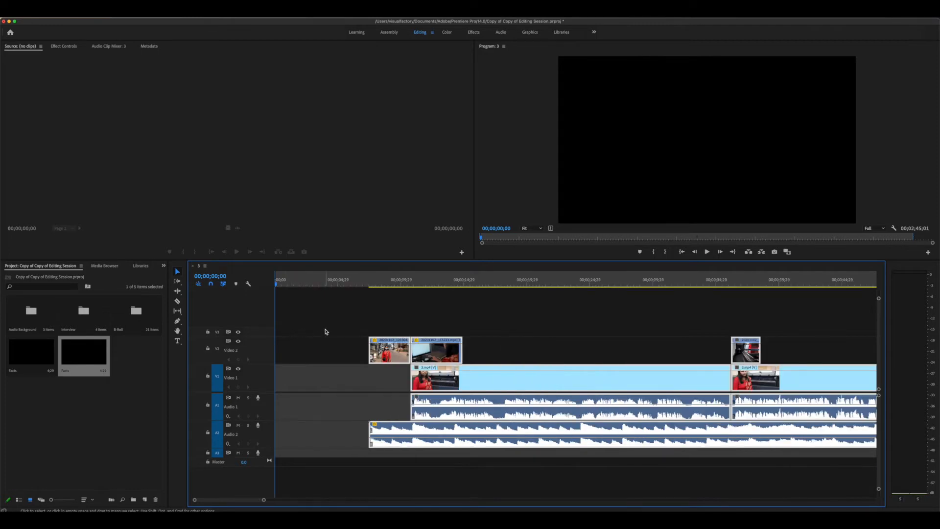
{"action": "left_click", "coordinate": [445, 279]}
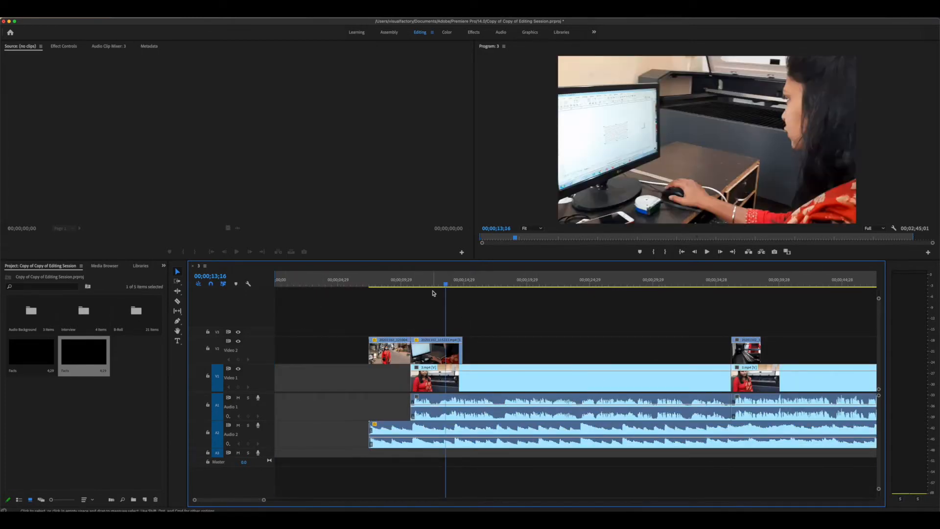
{"action": "left_click_drag", "start_coordinate": [432, 293], "coordinate": [334, 288]}
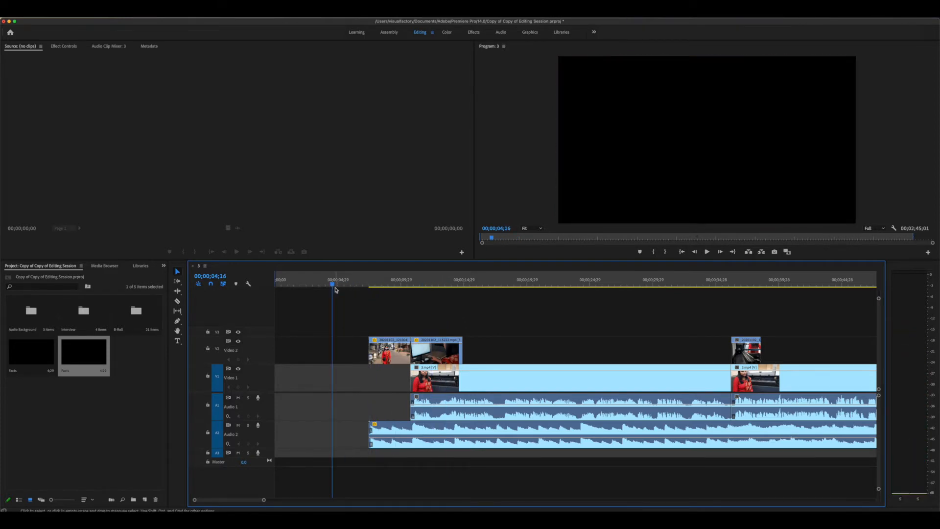
{"action": "left_click", "coordinate": [384, 288]}
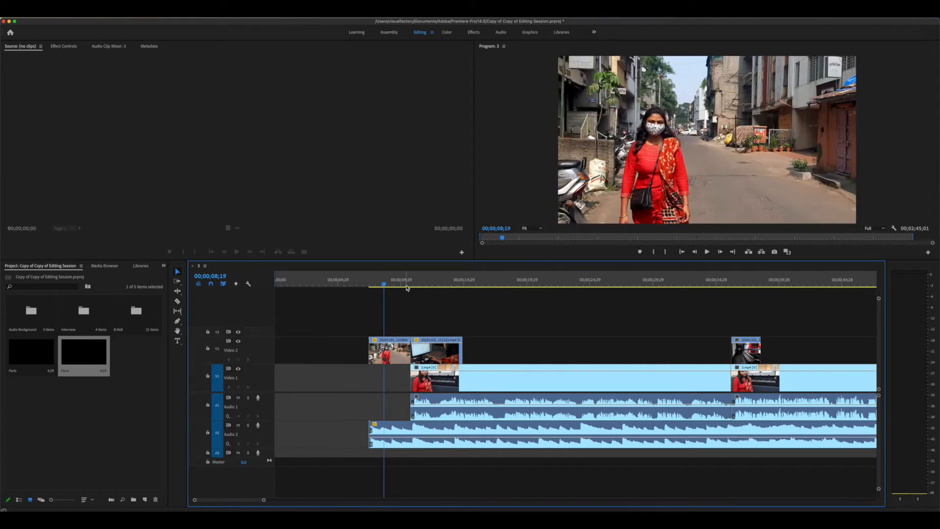
{"action": "left_click", "coordinate": [326, 287]}
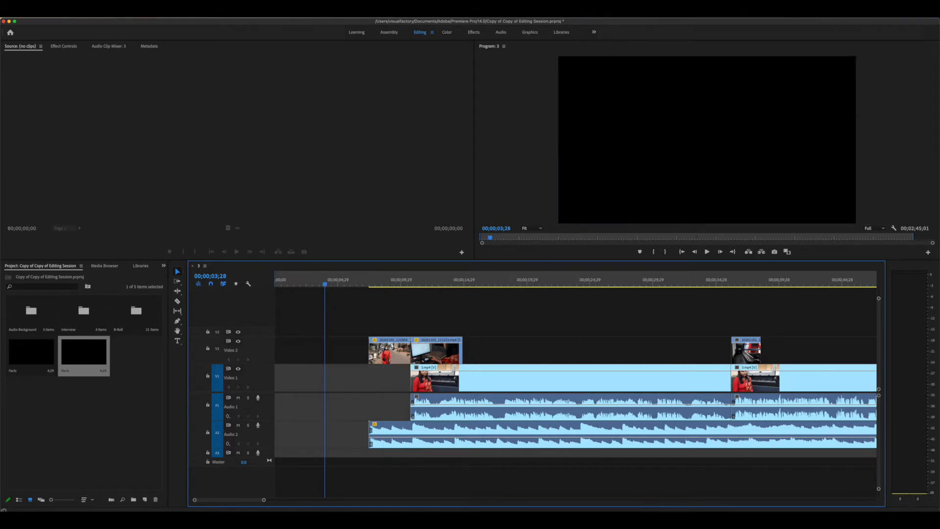
Create a new legacy title named 'Facts' from File > New
{"action": "left_click", "coordinate": [64, 17]}
{"action": "mouse_move", "coordinate": [74, 24]}
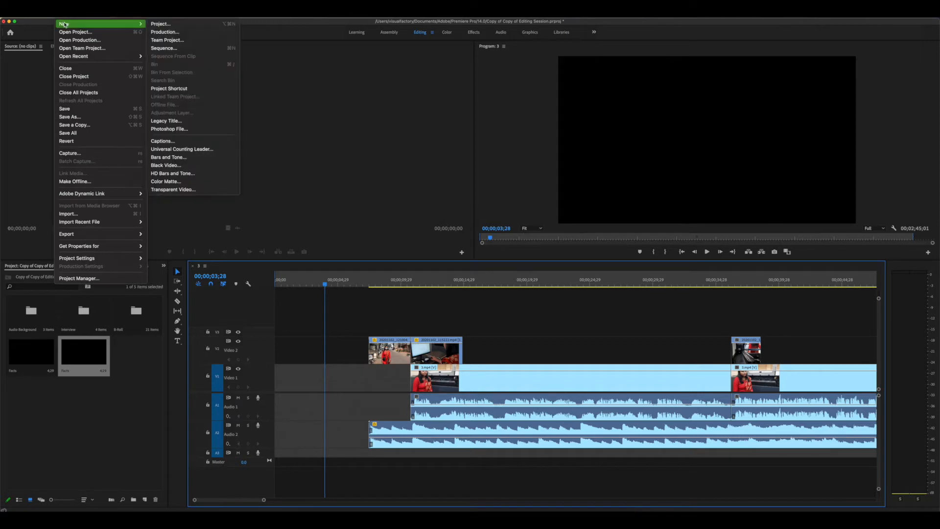
{"action": "left_click", "coordinate": [196, 120]}
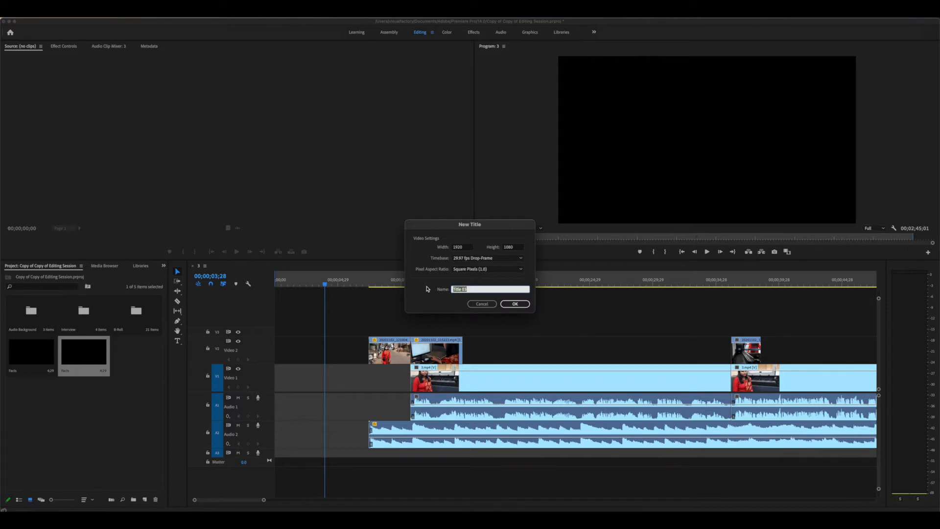
{"action": "type", "text": "Facts"}
{"action": "left_click", "coordinate": [508, 306]}
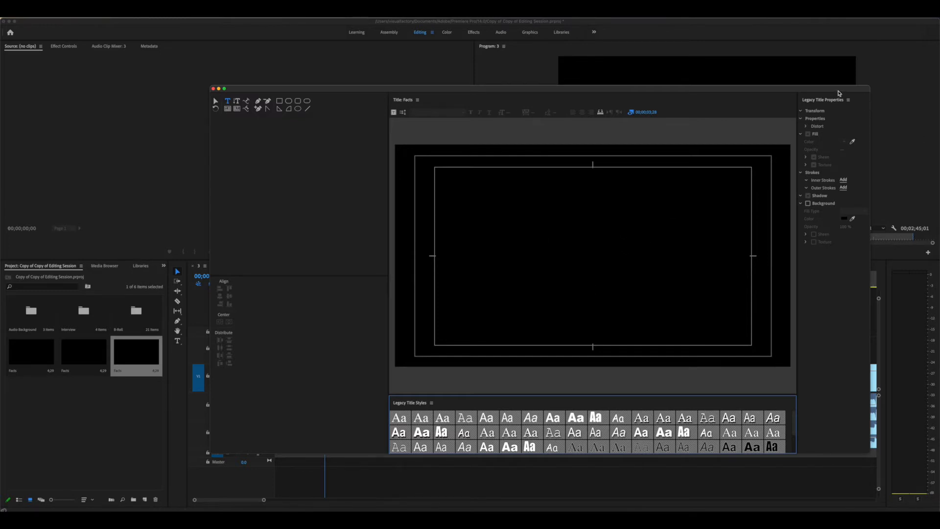
Move the title editor aside and start a text box at the canvas centre
{"action": "left_click_drag", "start_coordinate": [839, 90], "coordinate": [738, 92]}
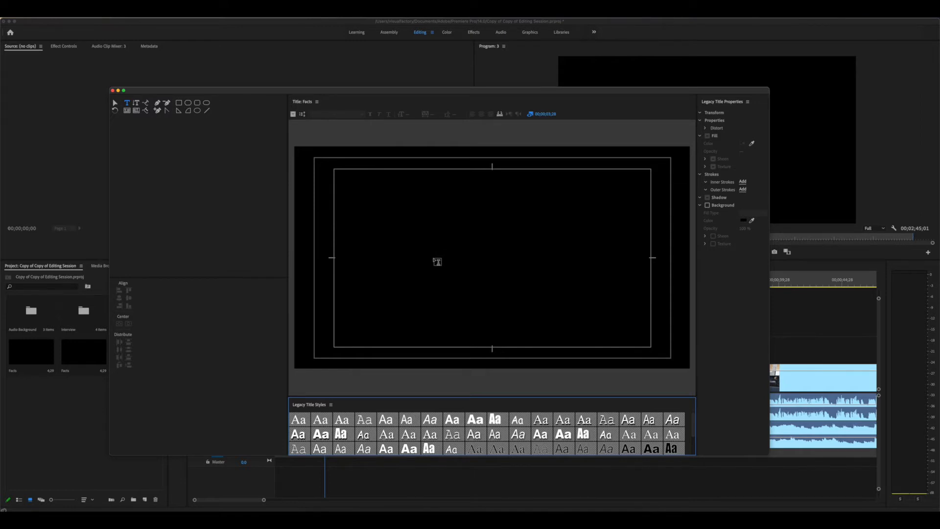
{"action": "left_click", "coordinate": [437, 261]}
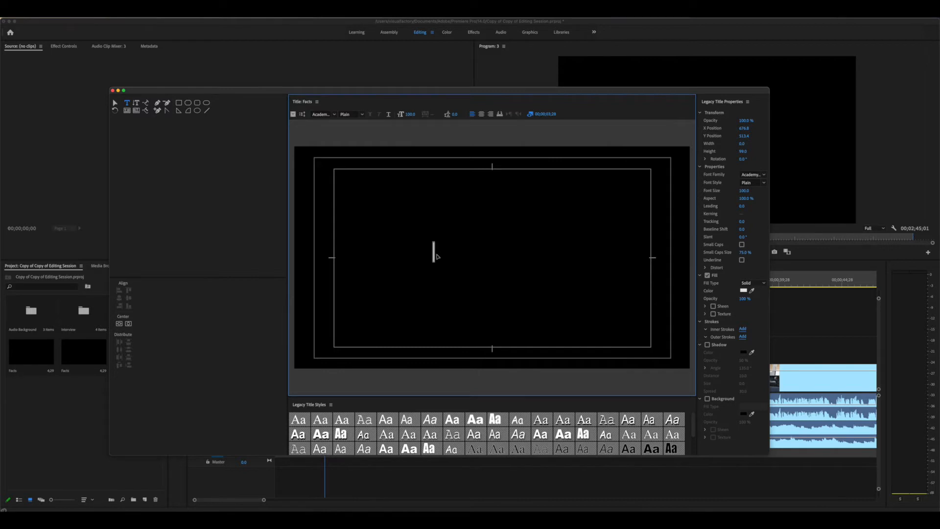
Paste the CRISIL 26 May sentence into the title and shift it toward the left edge
{"action": "key", "text": "super+v"}
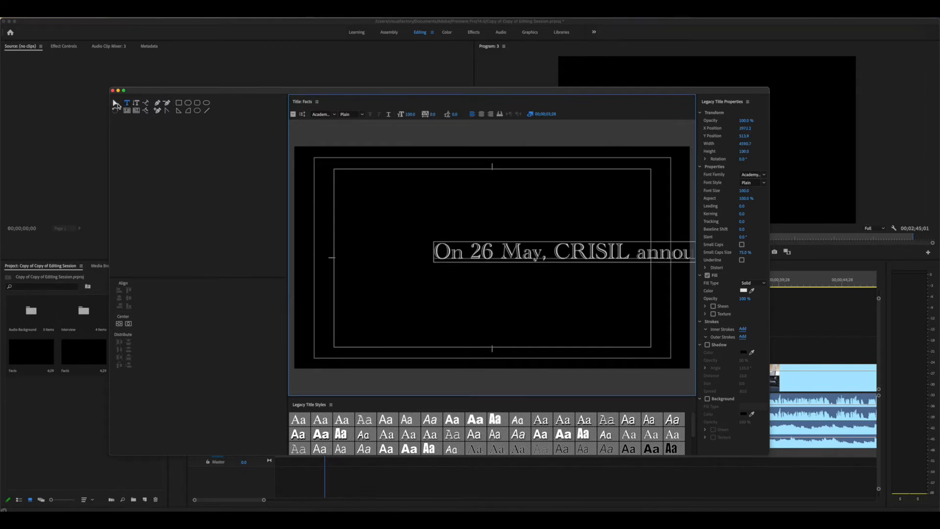
{"action": "left_click", "coordinate": [115, 104]}
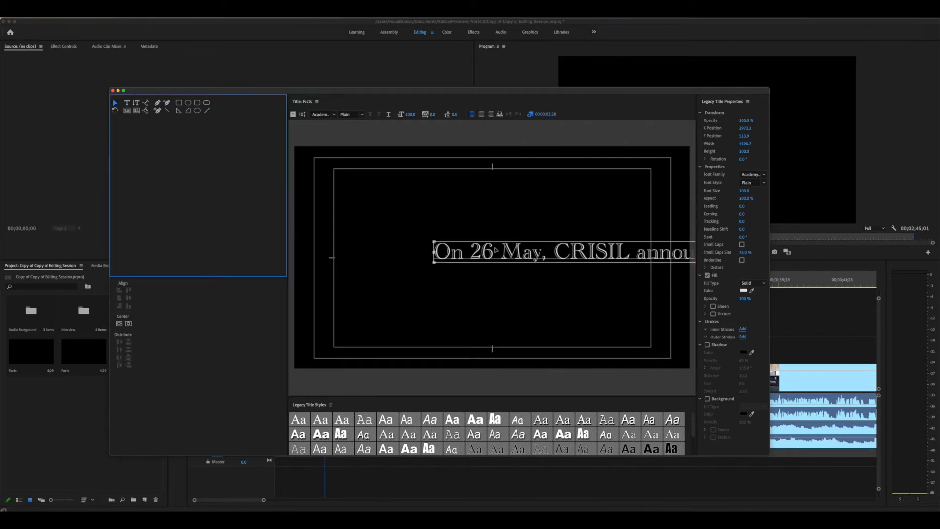
{"action": "left_click_drag", "start_coordinate": [496, 250], "coordinate": [382, 249]}
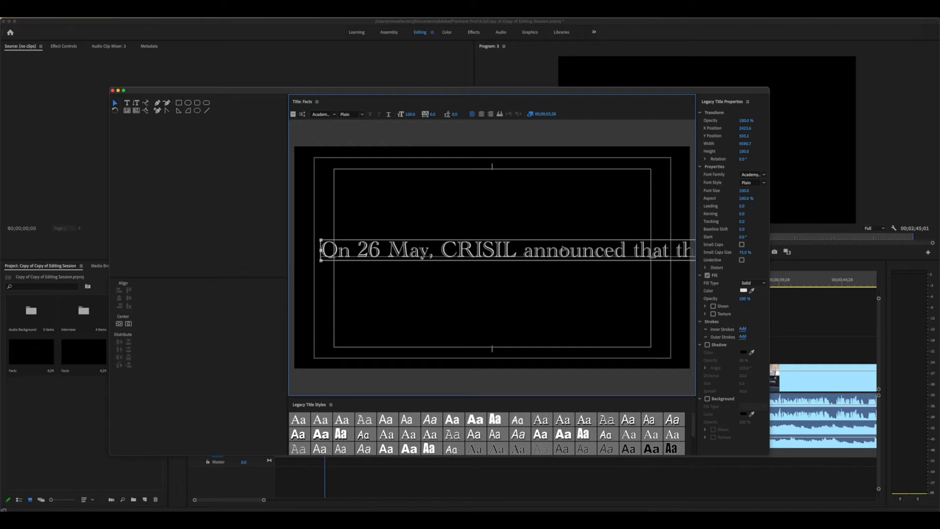
{"action": "left_click_drag", "start_coordinate": [563, 250], "coordinate": [581, 253]}
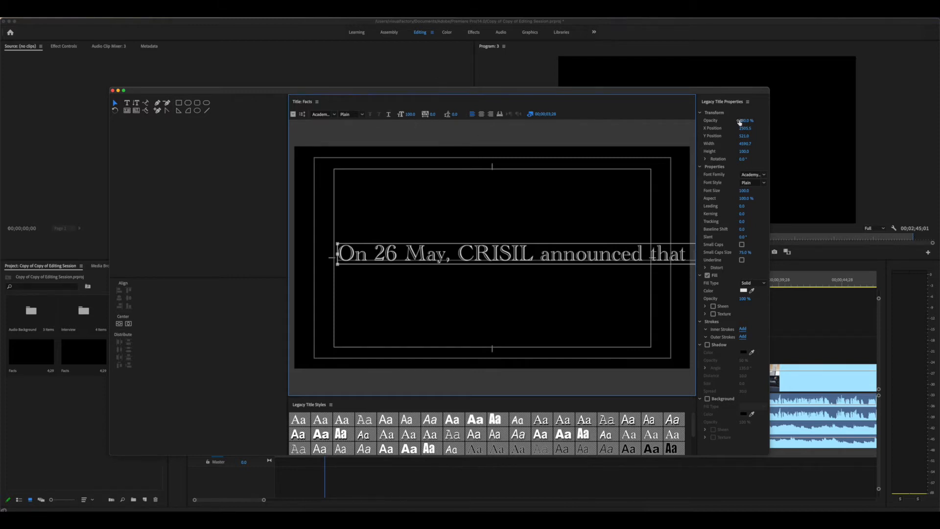
{"action": "left_click", "coordinate": [748, 194]}
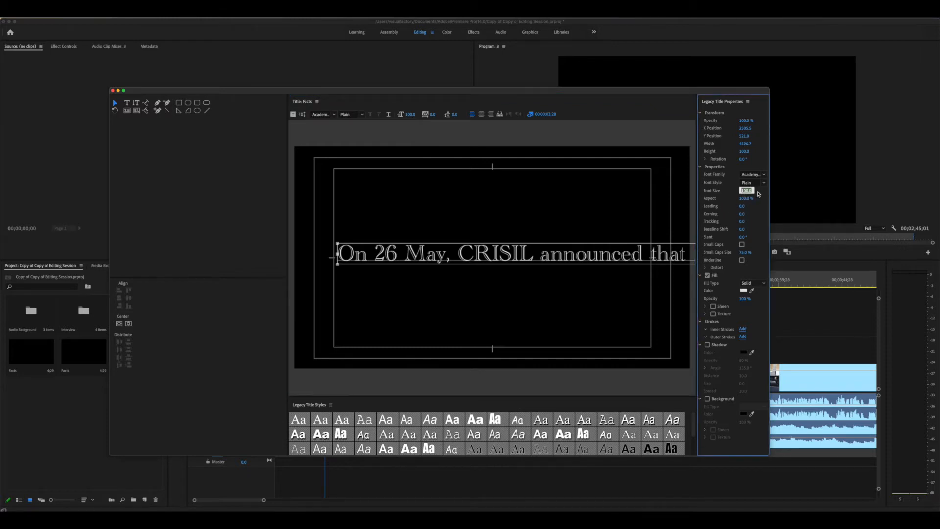
Set the CRISIL sentence to 50-point Arial and nudge the text box into place
{"action": "type", "text": "50"}
{"action": "key", "text": "Return"}
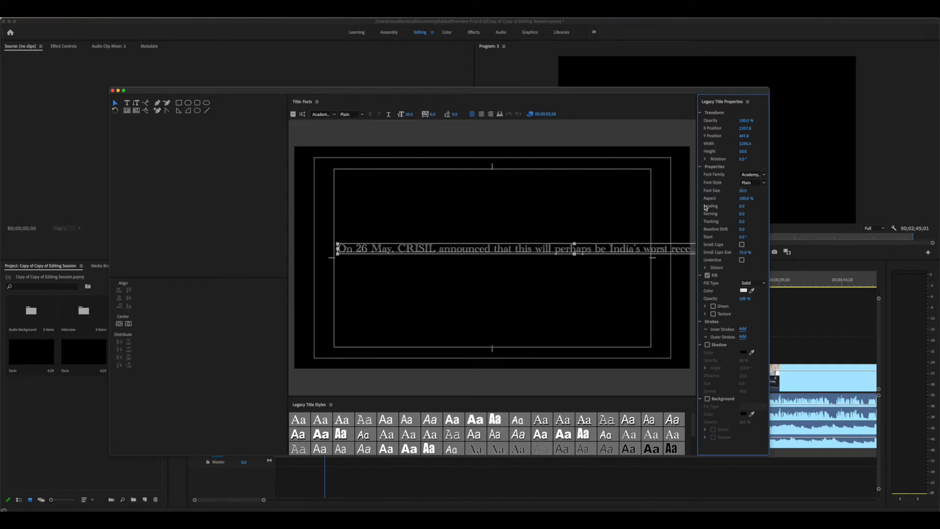
{"action": "left_click_drag", "start_coordinate": [519, 247], "coordinate": [517, 250]}
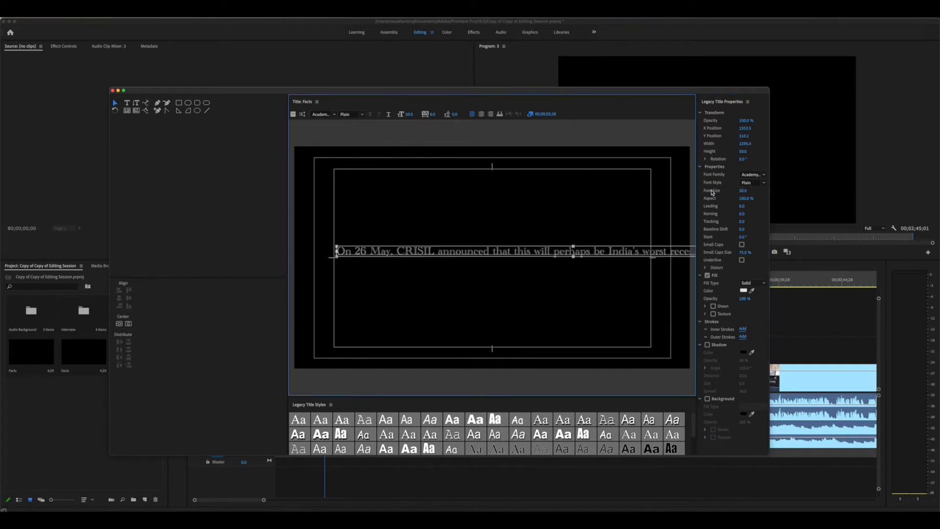
{"action": "left_click", "coordinate": [763, 175]}
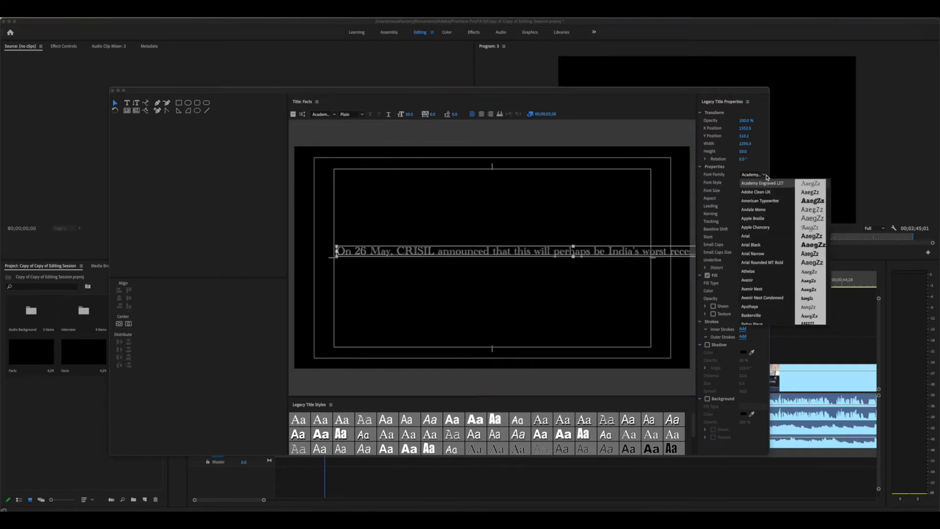
{"action": "left_click", "coordinate": [778, 237]}
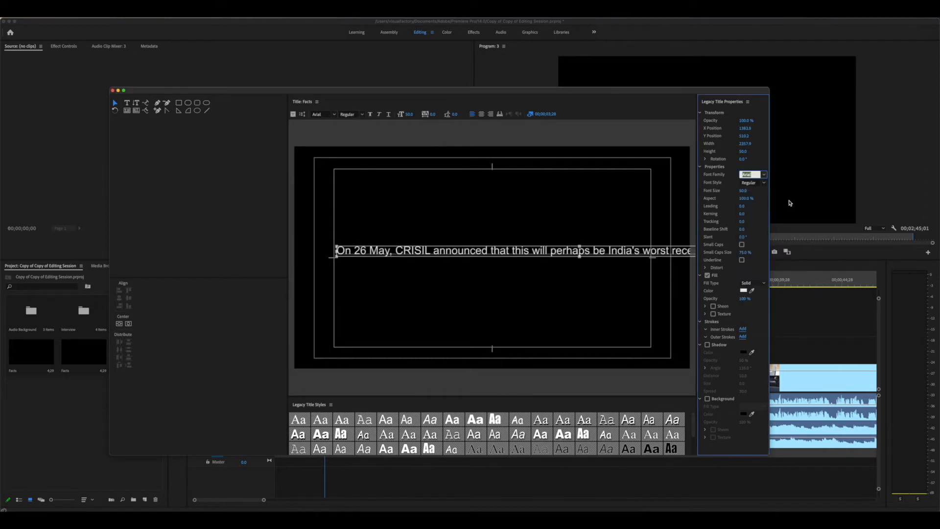
{"action": "left_click_drag", "start_coordinate": [506, 251], "coordinate": [516, 252]}
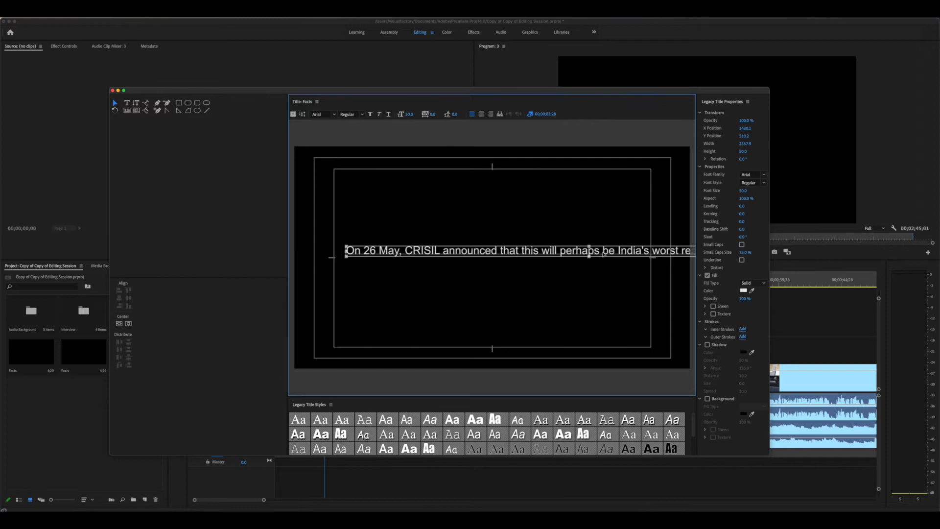
Wrap the sentence onto two centre-aligned lines, with India's starting the second line
{"action": "double_click", "coordinate": [652, 252]}
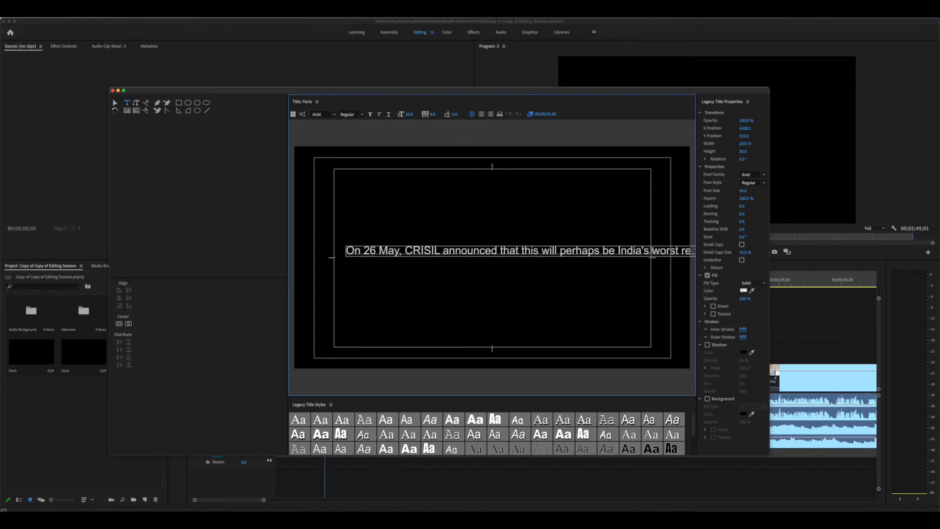
{"action": "key", "text": "Return"}
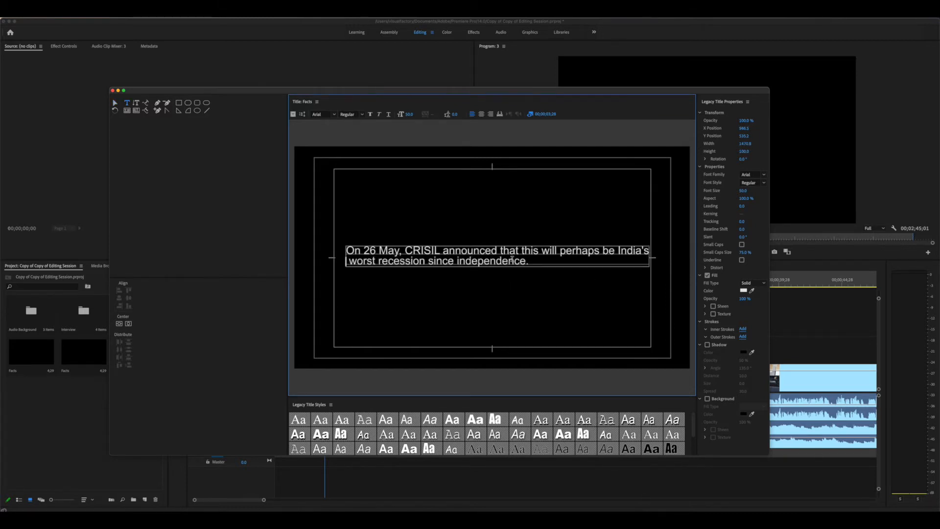
{"action": "key", "text": "super+a"}
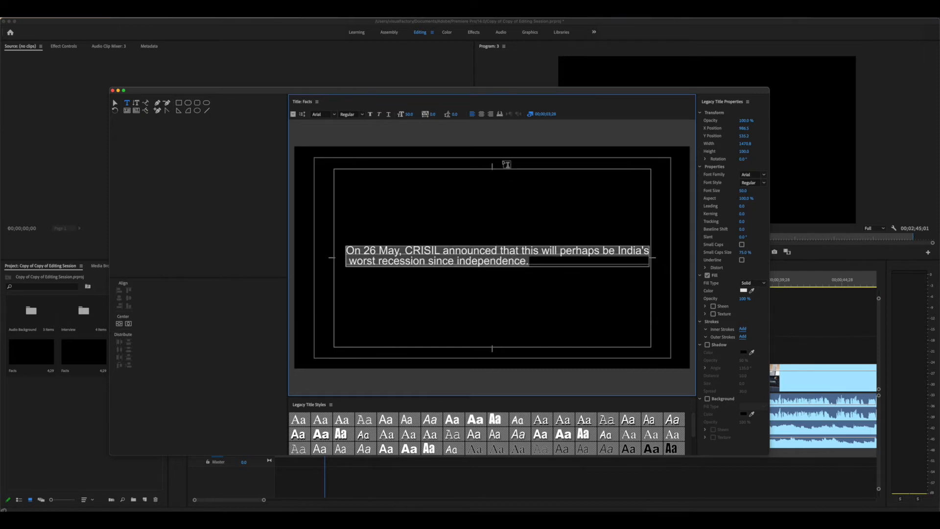
{"action": "left_click", "coordinate": [481, 114]}
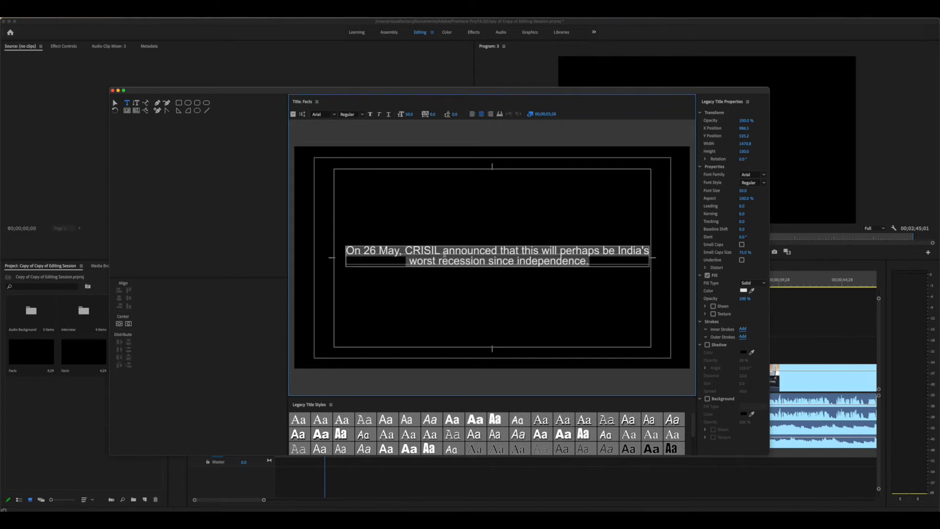
{"action": "left_click", "coordinate": [444, 252]}
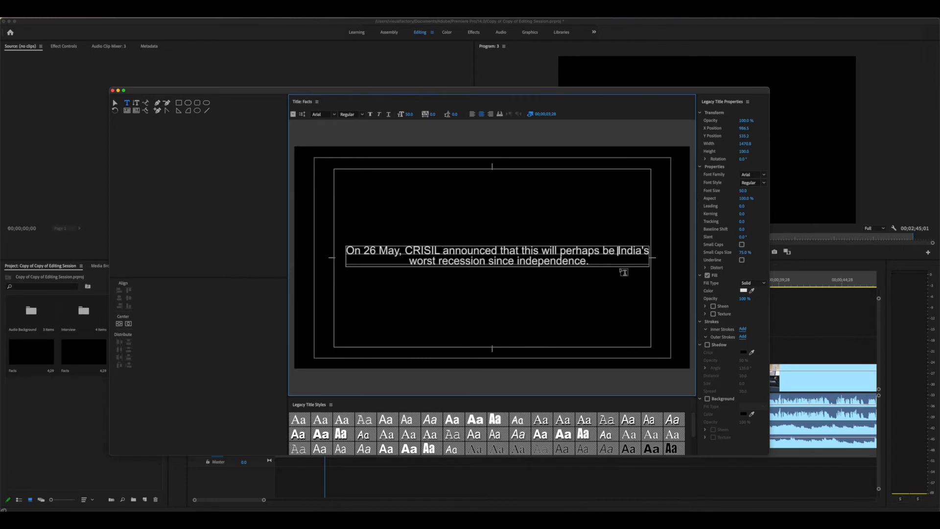
{"action": "key", "text": "Return"}
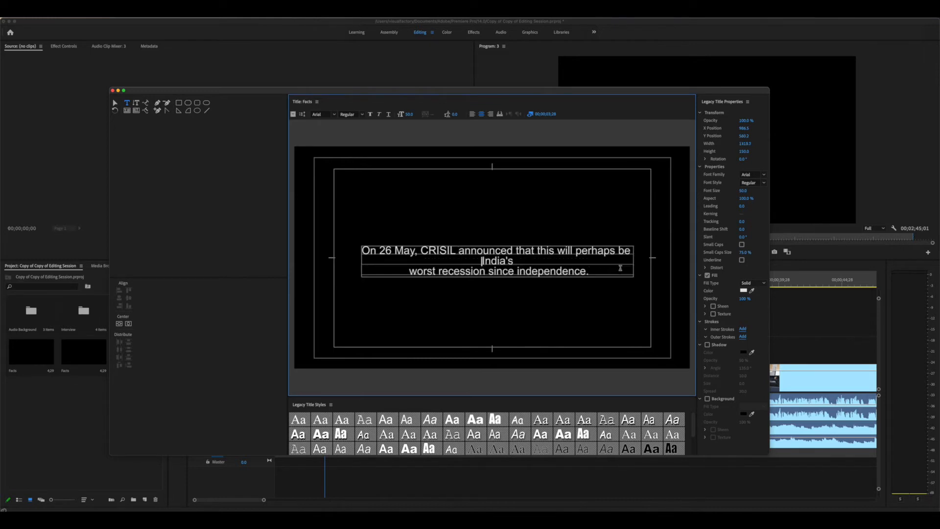
{"action": "left_click", "coordinate": [408, 271]}
{"action": "key", "text": "BackSpace"}
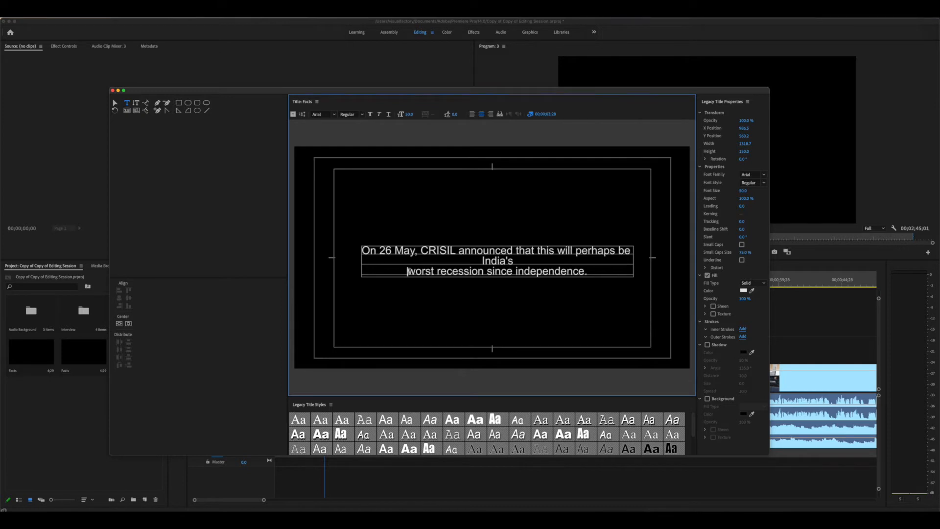
{"action": "key", "text": "BackSpace"}
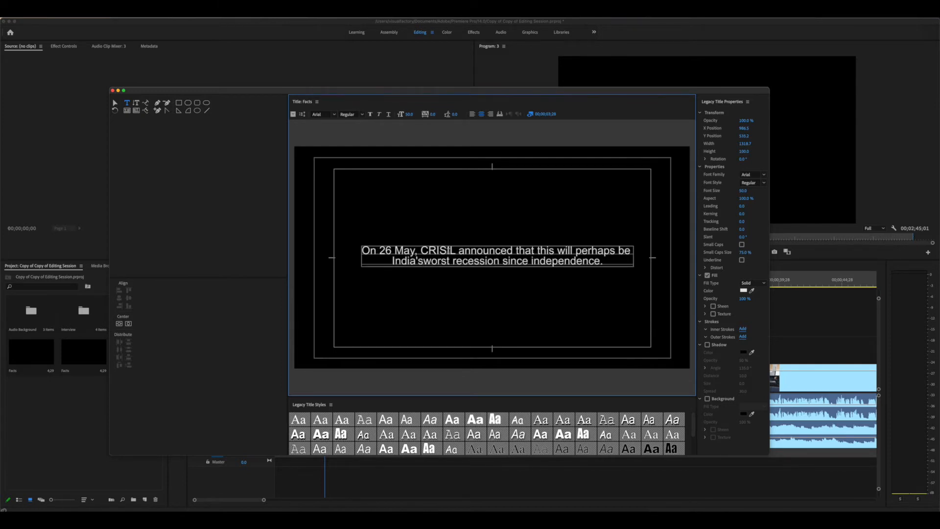
Set the leading to 21 and centre the text block vertically and horizontally
{"action": "left_click_drag", "start_coordinate": [361, 250], "coordinate": [603, 261]}
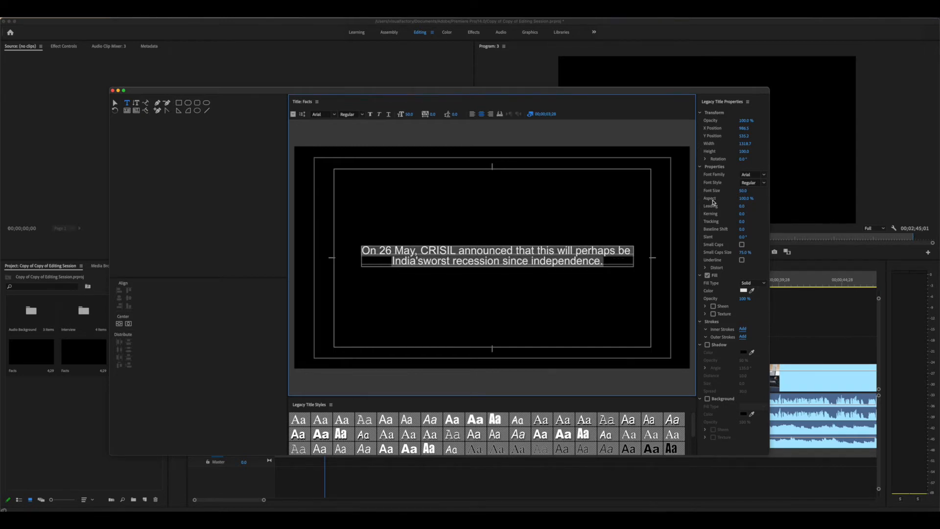
{"action": "mouse_move", "coordinate": [742, 206]}
{"action": "left_mouse_down"}
{"action": "mouse_move", "coordinate": [758, 206]}
{"action": "mouse_move", "coordinate": [745, 206]}
{"action": "left_mouse_up"}
{"action": "left_click", "coordinate": [549, 251]}
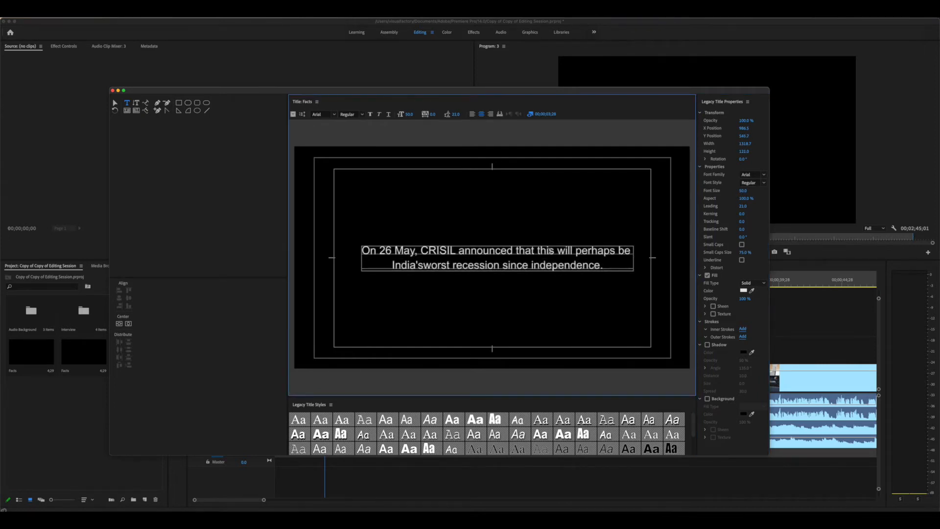
{"action": "left_click", "coordinate": [120, 325]}
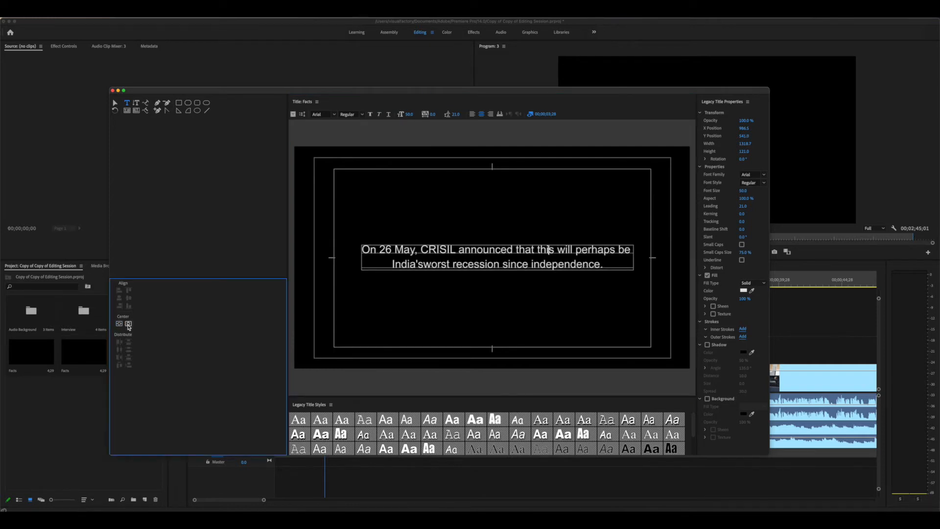
{"action": "left_click", "coordinate": [128, 325]}
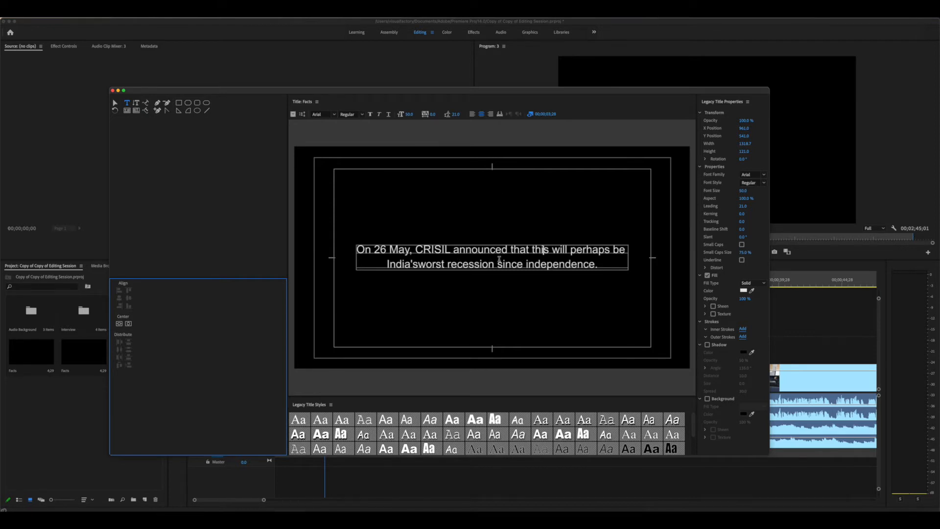
{"action": "left_click", "coordinate": [744, 292]}
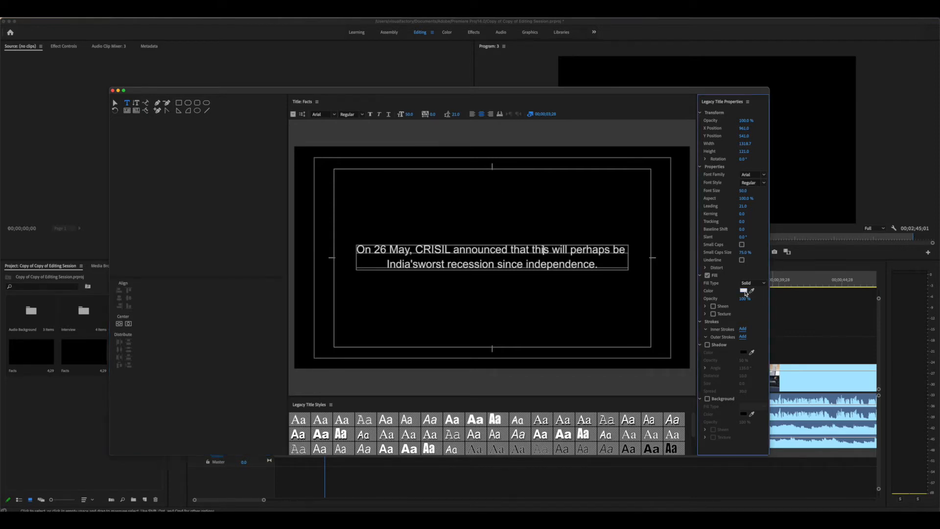
{"action": "left_click", "coordinate": [459, 291]}
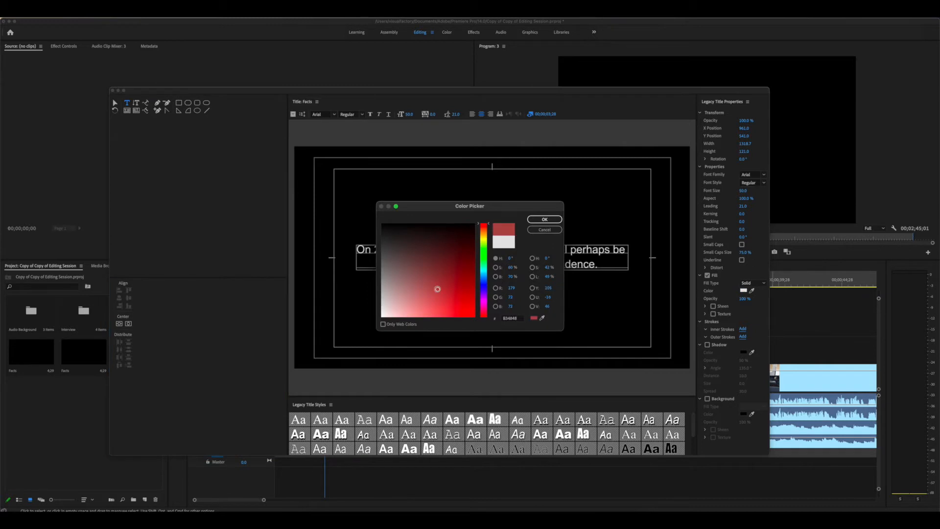
{"action": "left_click", "coordinate": [544, 219]}
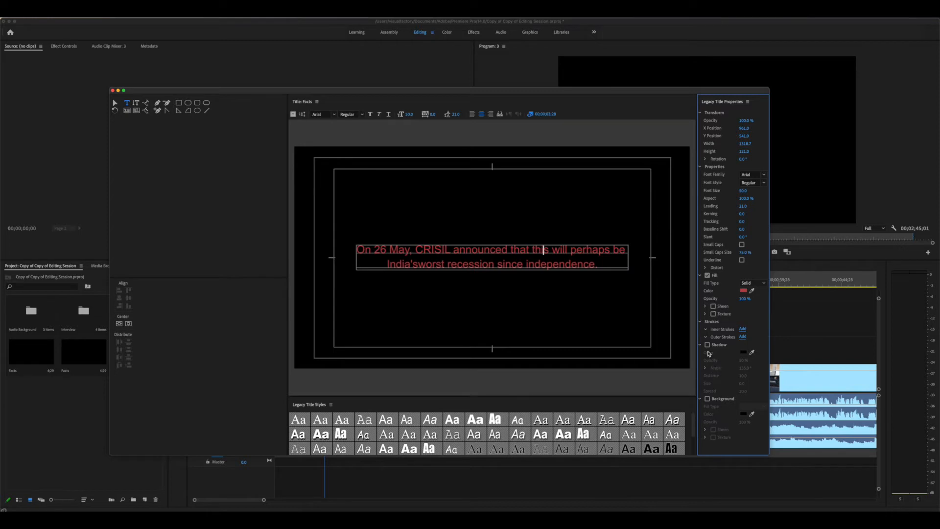
{"action": "left_click", "coordinate": [707, 345]}
{"action": "left_click", "coordinate": [743, 352]}
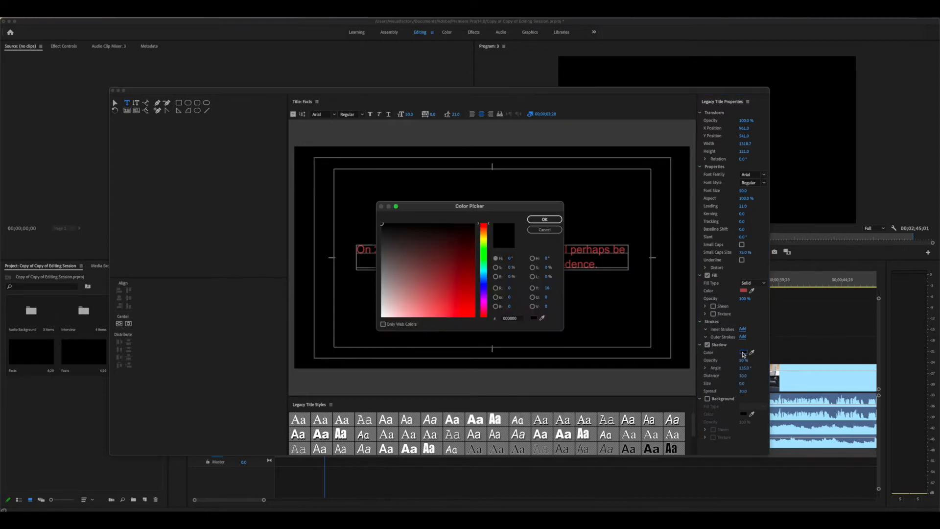
{"action": "left_click", "coordinate": [414, 305]}
{"action": "left_click_drag", "start_coordinate": [413, 306], "coordinate": [381, 337]}
{"action": "left_click", "coordinate": [543, 220]}
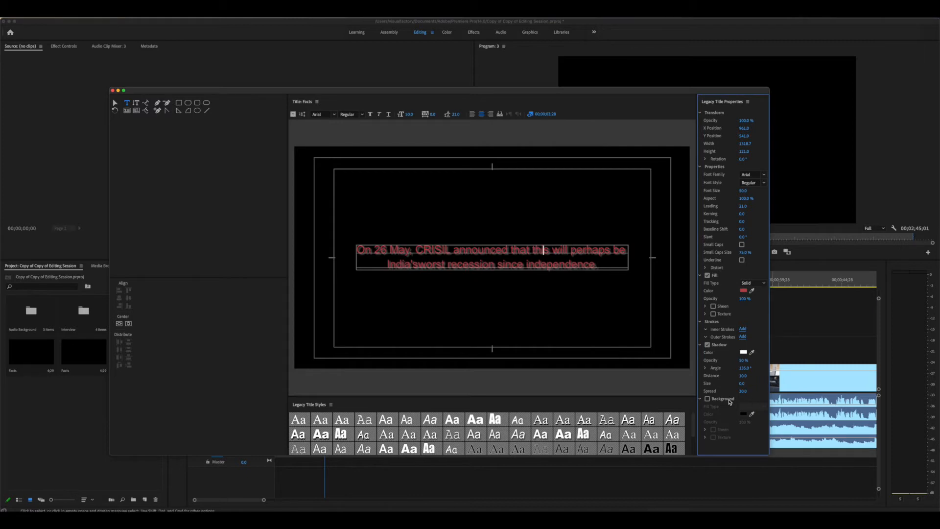
{"action": "left_click", "coordinate": [707, 399]}
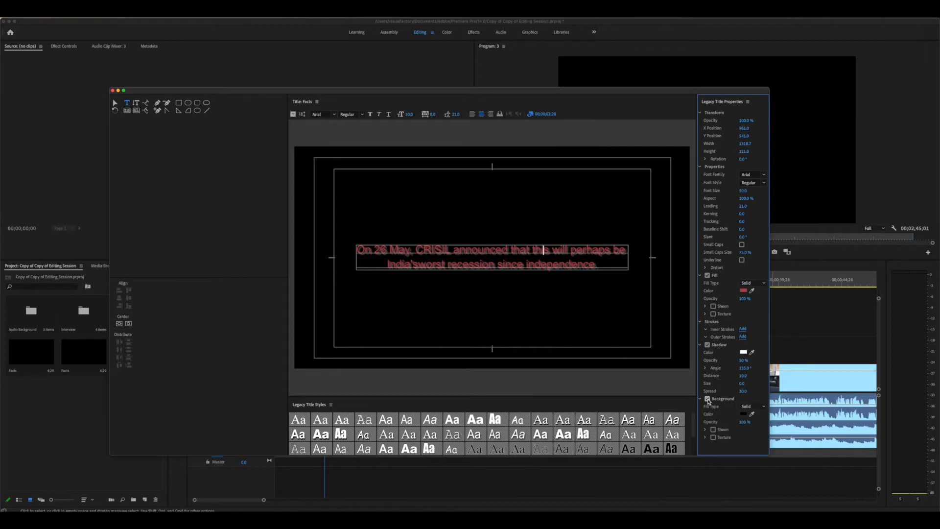
{"action": "left_click", "coordinate": [743, 414]}
{"action": "left_click", "coordinate": [464, 255]}
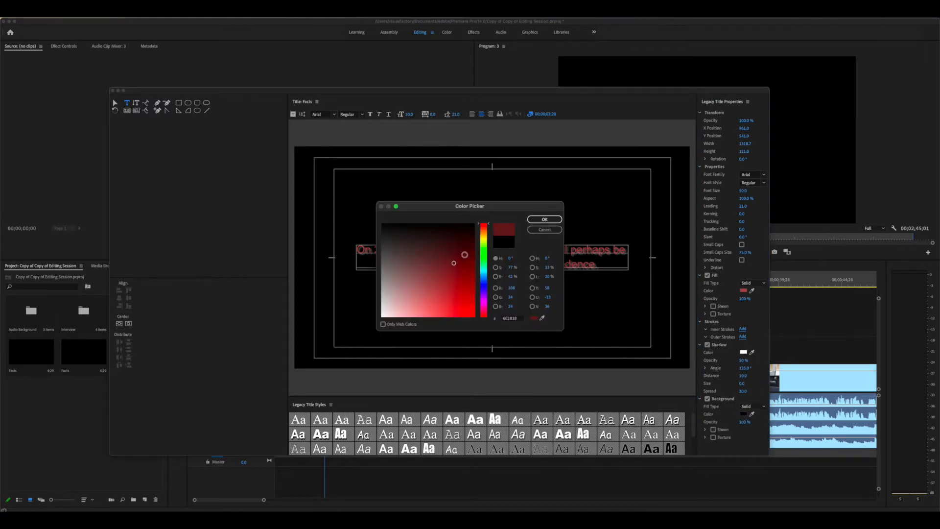
{"action": "left_click", "coordinate": [544, 220]}
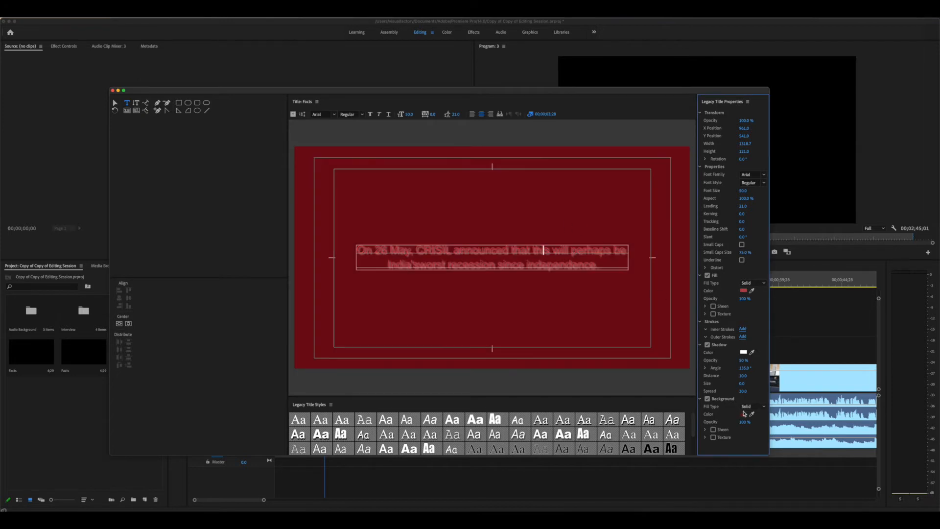
{"action": "left_click", "coordinate": [707, 399]}
{"action": "left_click", "coordinate": [707, 345]}
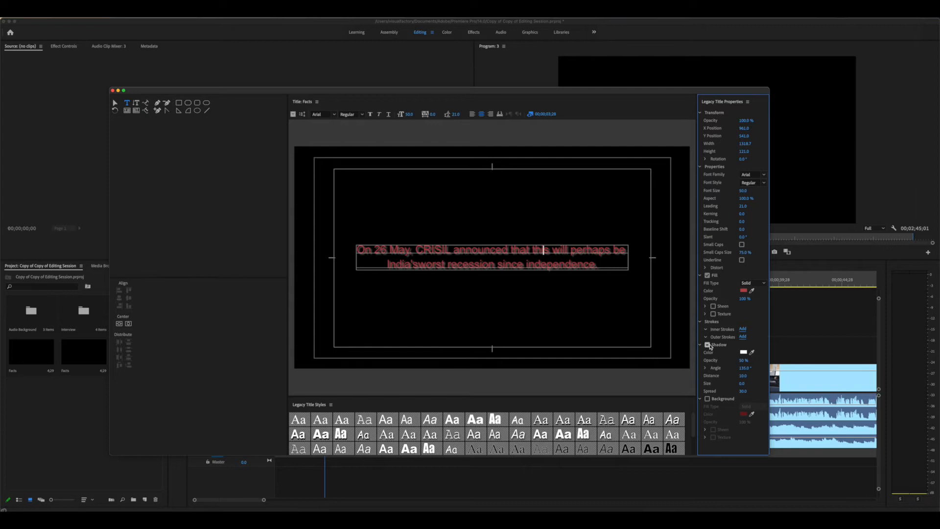
{"action": "left_click", "coordinate": [742, 291]}
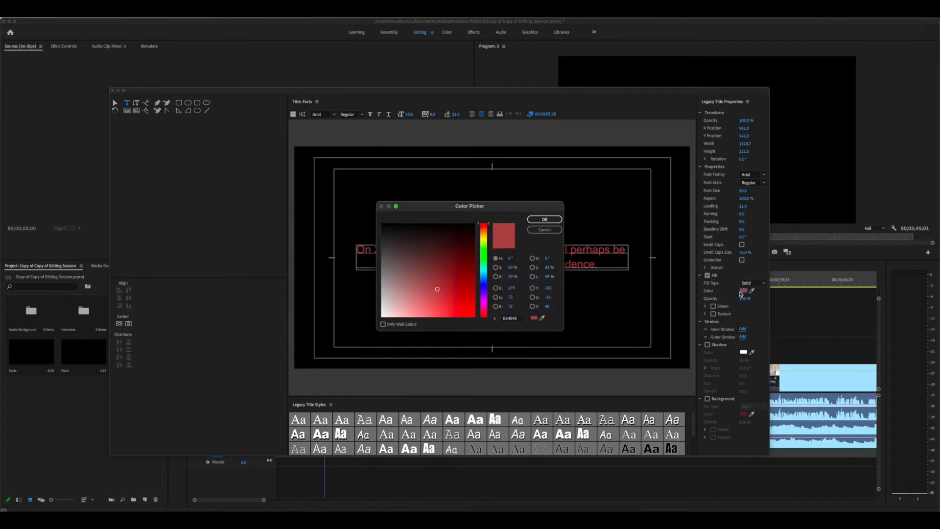
{"action": "left_click", "coordinate": [483, 267]}
{"action": "left_click", "coordinate": [383, 315]}
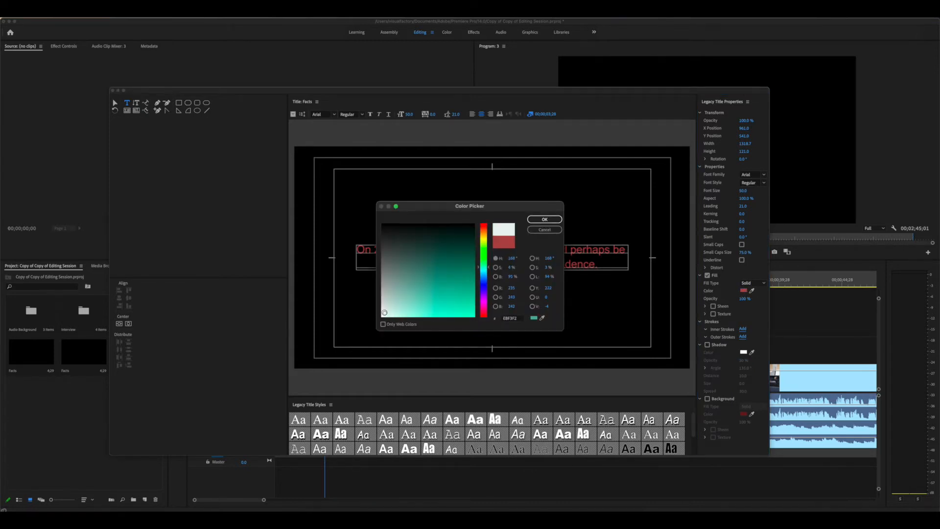
{"action": "left_click", "coordinate": [551, 221]}
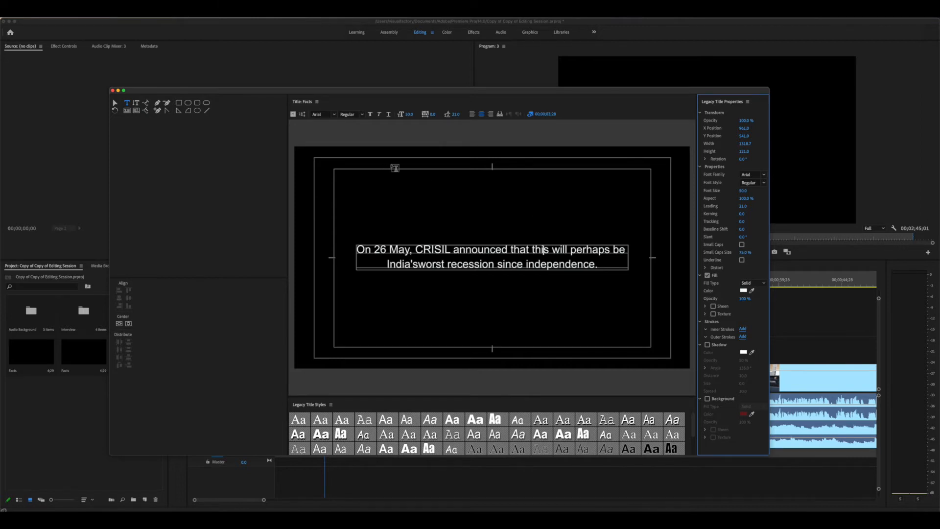
Draw a white clipped-corner box over the caption and send it behind the text
{"action": "left_click", "coordinate": [187, 103]}
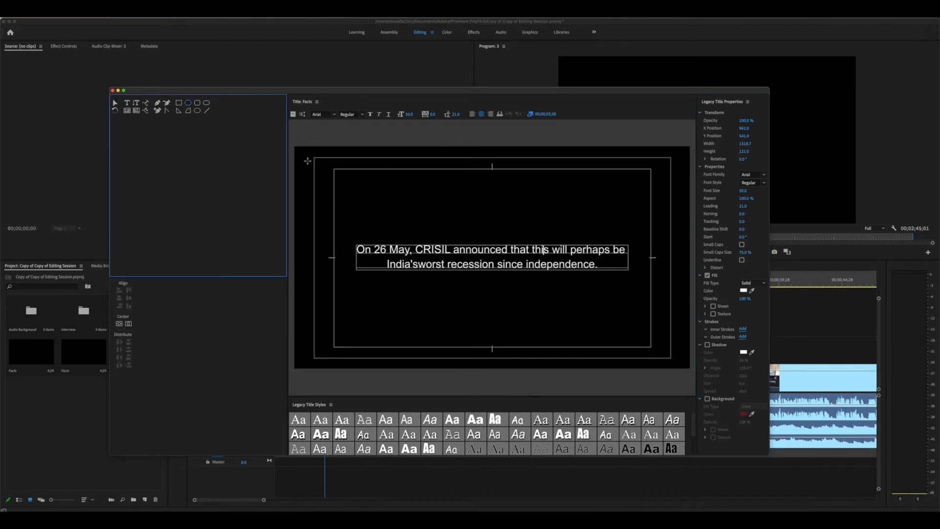
{"action": "left_click_drag", "start_coordinate": [373, 200], "coordinate": [635, 248]}
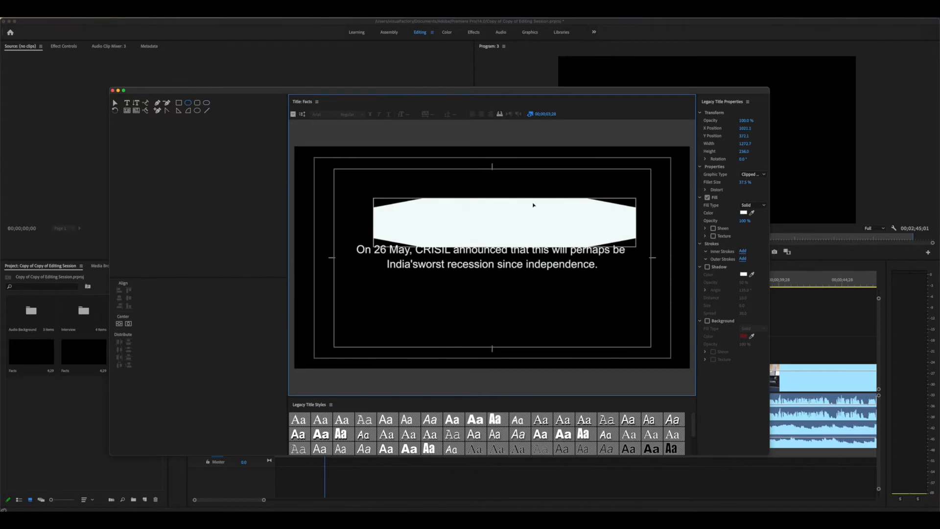
{"action": "left_click_drag", "start_coordinate": [526, 233], "coordinate": [523, 241]}
{"action": "right_click", "coordinate": [522, 242]}
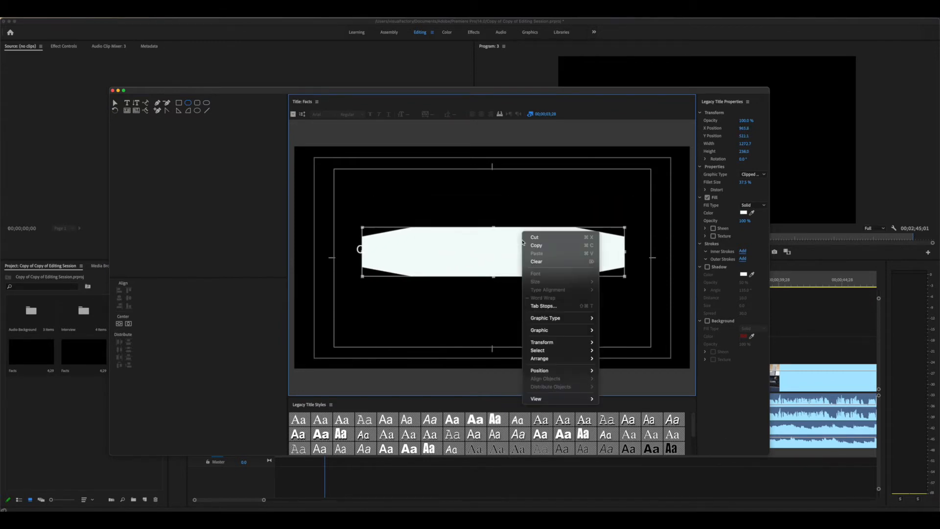
{"action": "mouse_move", "coordinate": [567, 358]}
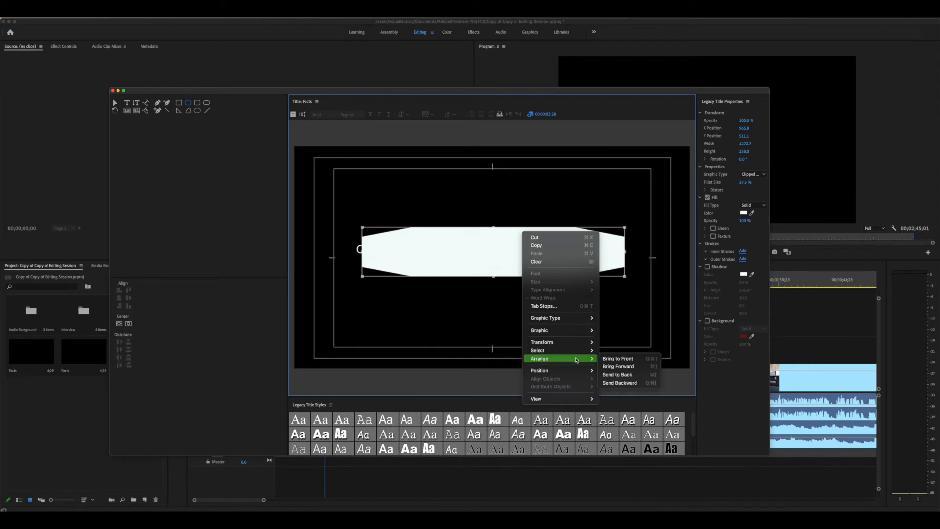
{"action": "left_click", "coordinate": [630, 382]}
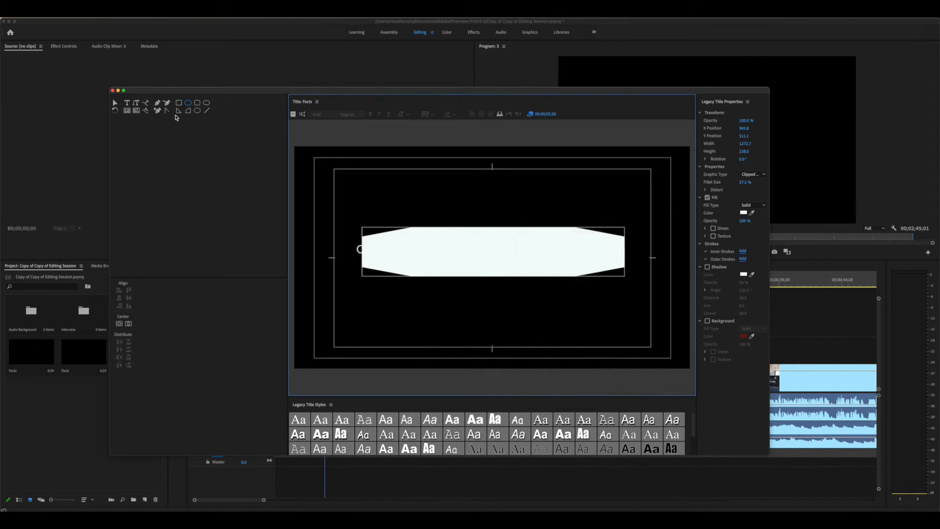
Colour the caption text dark teal
{"action": "left_click", "coordinate": [115, 103]}
{"action": "left_click", "coordinate": [360, 254]}
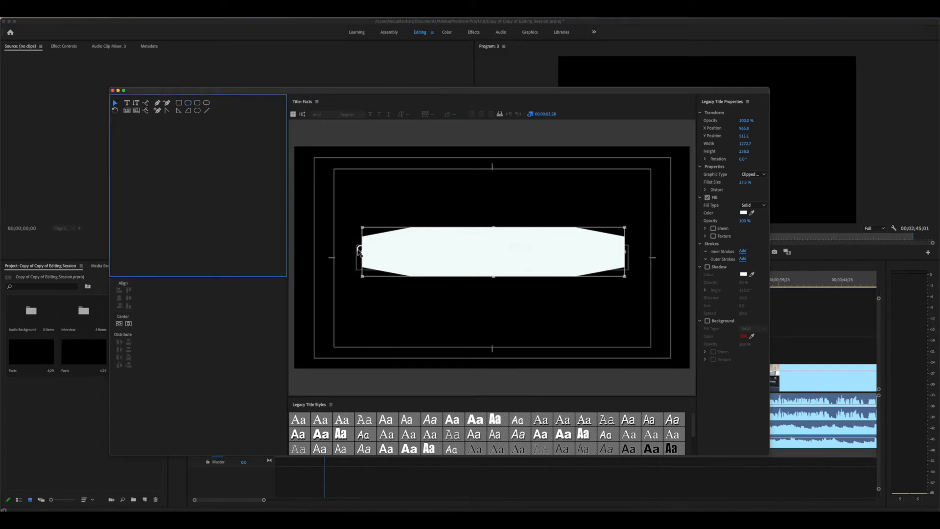
{"action": "left_click", "coordinate": [748, 292]}
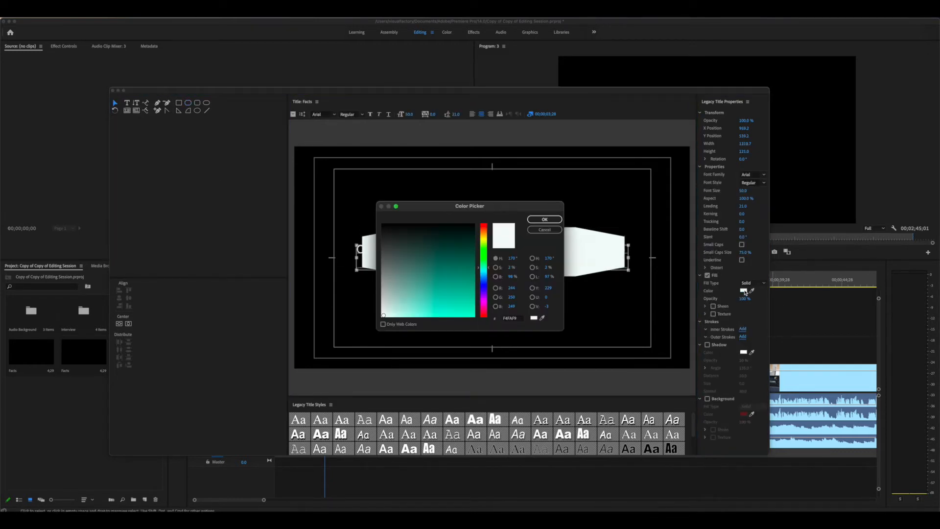
{"action": "left_click", "coordinate": [443, 243]}
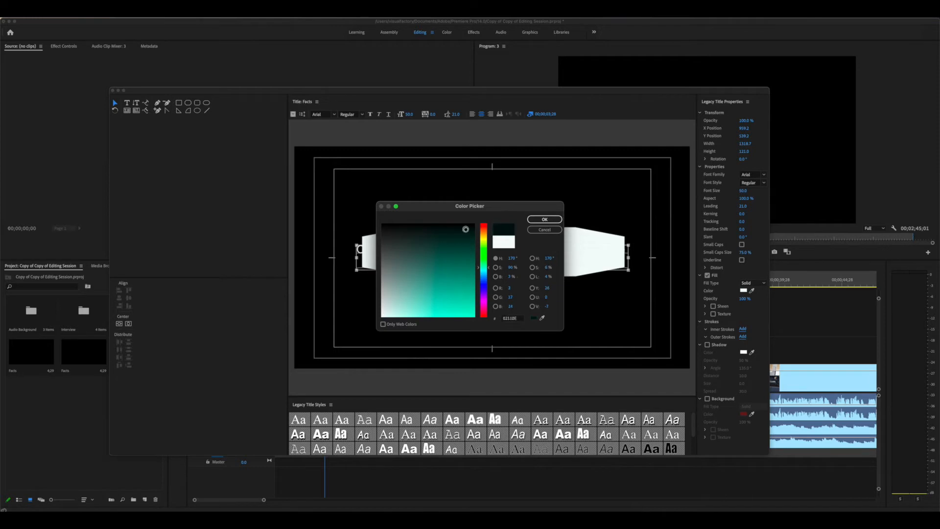
{"action": "left_click", "coordinate": [533, 220]}
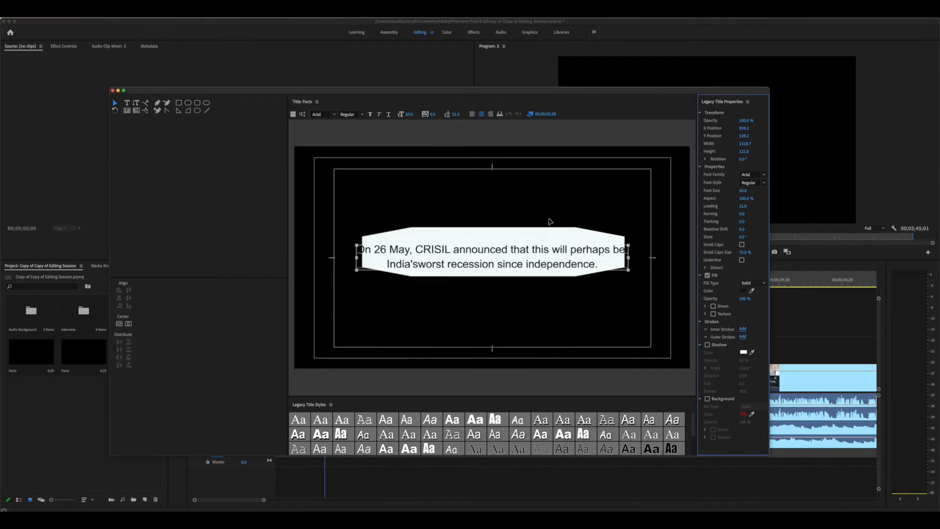
Widen the white box on both sides so it spans the whole caption
{"action": "left_click", "coordinate": [553, 249]}
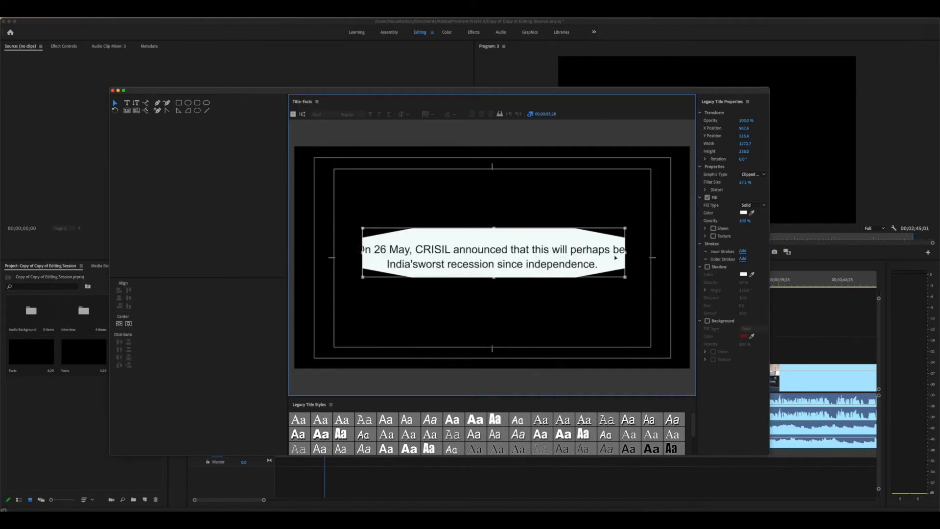
{"action": "left_click_drag", "start_coordinate": [625, 253], "coordinate": [649, 253]}
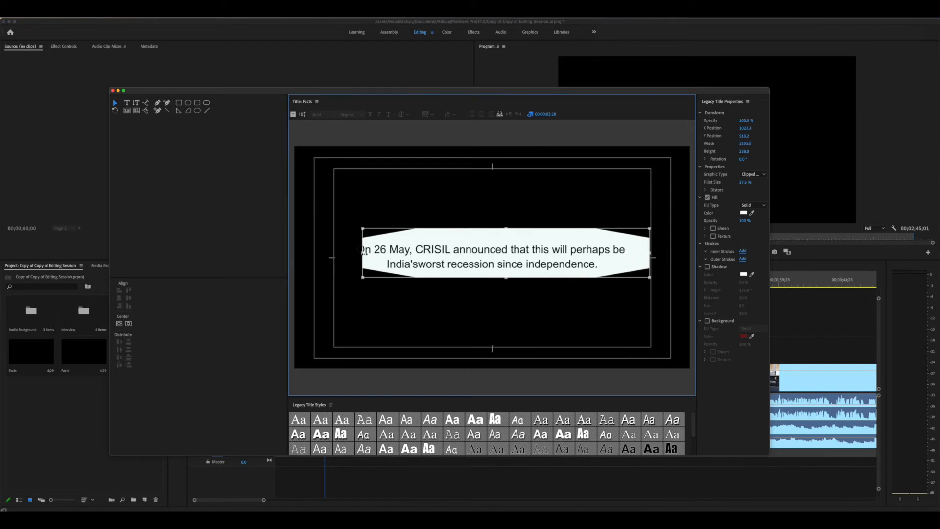
{"action": "left_click_drag", "start_coordinate": [362, 253], "coordinate": [337, 252]}
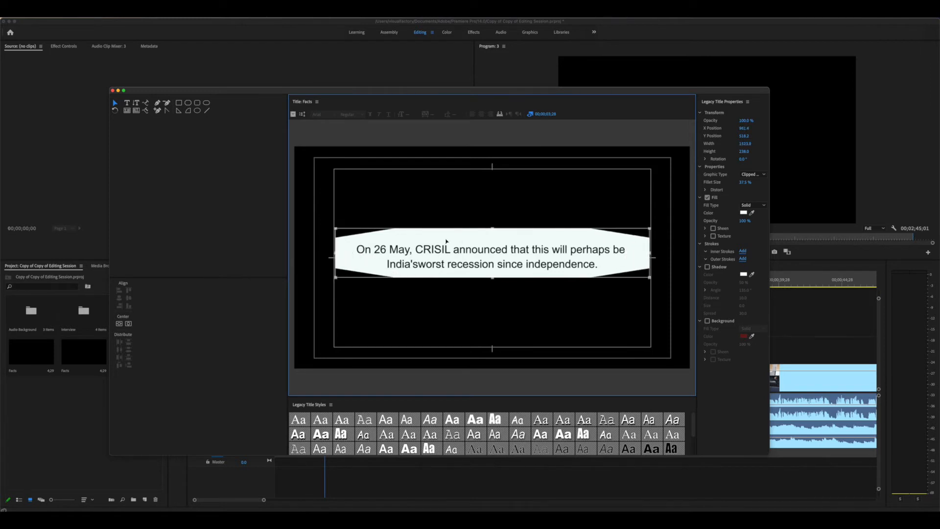
{"action": "left_click_drag", "start_coordinate": [447, 241], "coordinate": [446, 240]}
{"action": "left_click", "coordinate": [513, 249]}
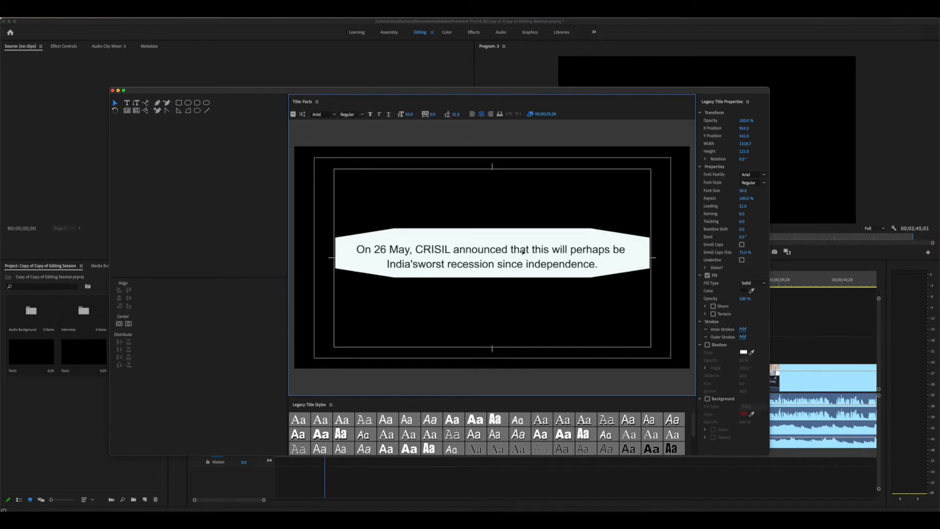
Undo twice with Cmd+Z to remove the clipped-corner box and teal text colour
{"action": "key", "text": "super+z"}
{"action": "key", "text": "super+z"}
{"action": "key", "text": "super+z"}
{"action": "key", "text": "super+z"}
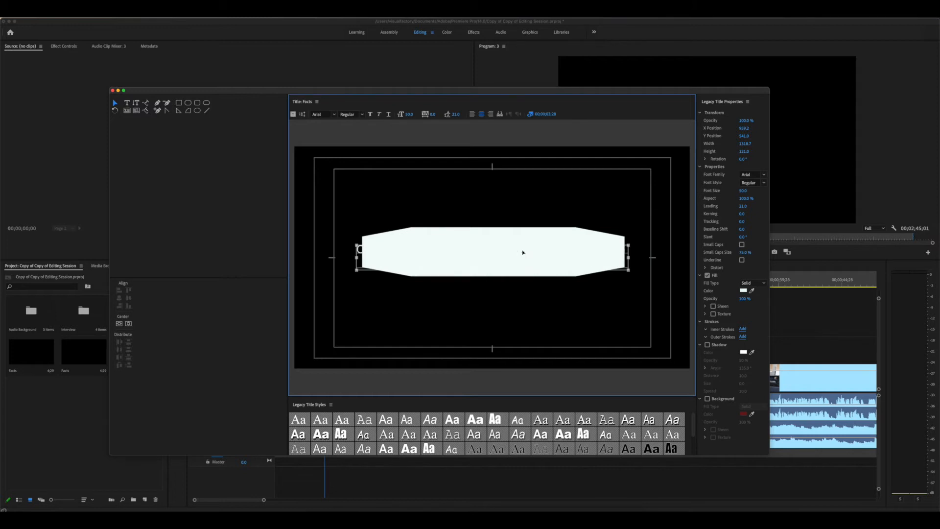
{"action": "key", "text": "super+z"}
{"action": "key", "text": "super+z"}
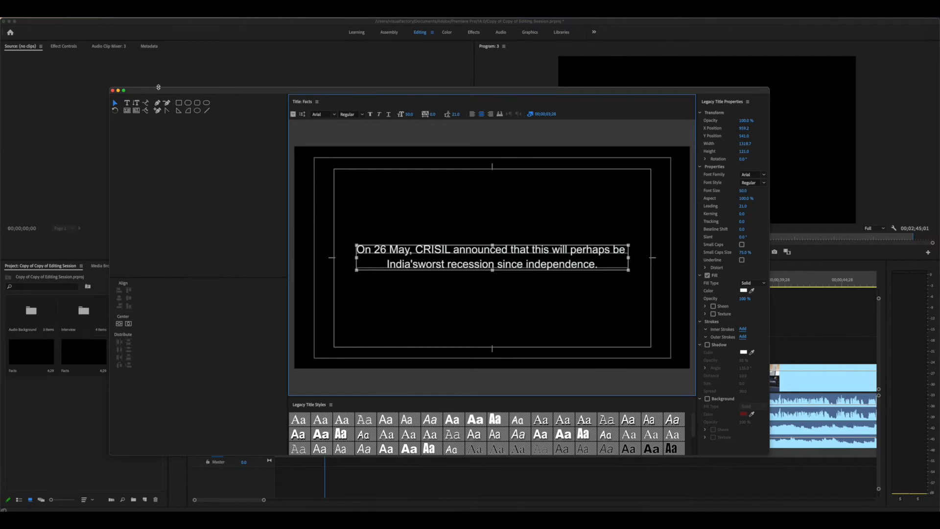
Close the title editor and drop the Facts title at the start of V2
{"action": "left_click", "coordinate": [112, 92]}
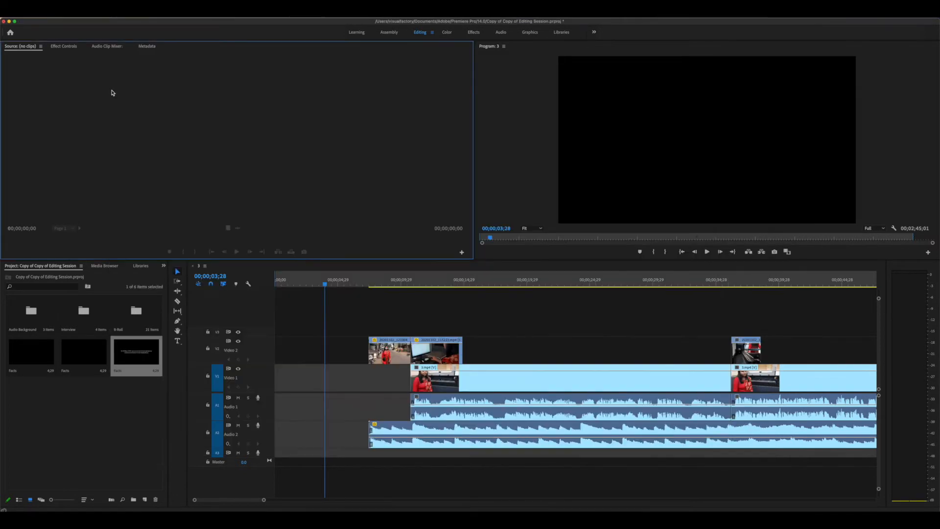
{"action": "left_click", "coordinate": [117, 391]}
{"action": "left_click", "coordinate": [130, 366]}
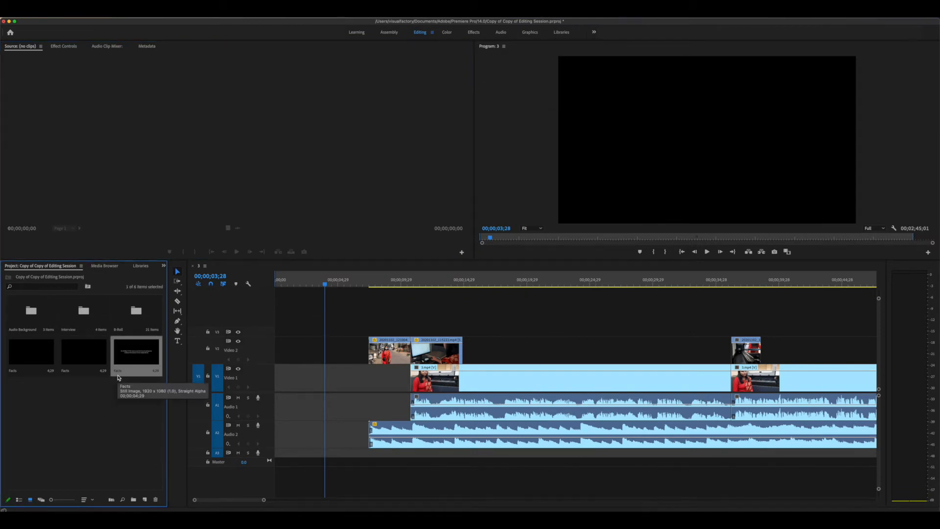
{"action": "left_click_drag", "start_coordinate": [124, 351], "coordinate": [275, 356]}
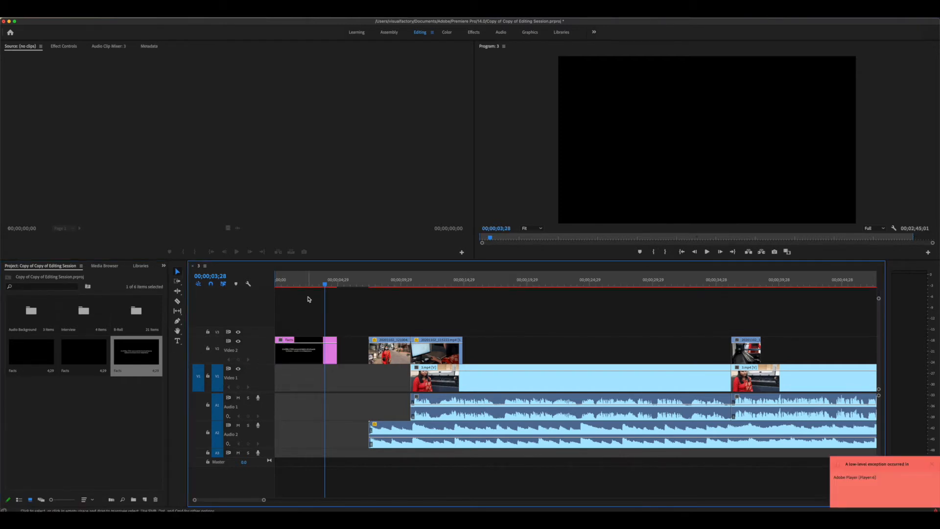
{"action": "left_click_drag", "start_coordinate": [313, 284], "coordinate": [272, 291]}
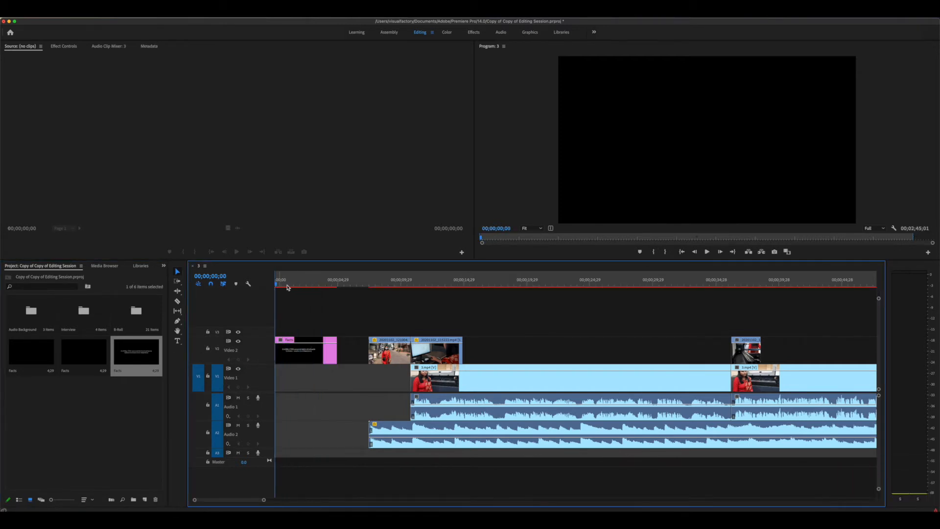
Play the sequence from near the start to preview the Facts title
{"action": "left_click", "coordinate": [293, 285]}
{"action": "key", "text": "space"}
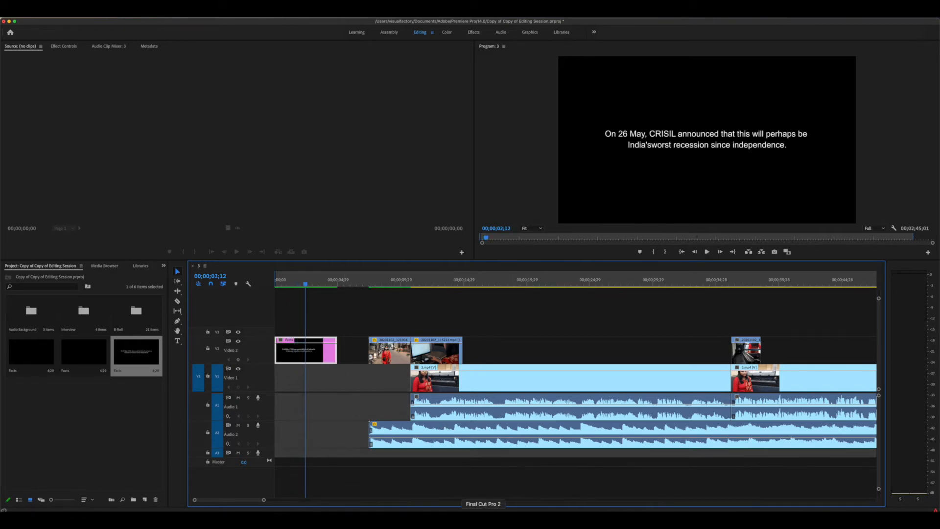
{"action": "left_click", "coordinate": [63, 12]}
{"action": "mouse_move", "coordinate": [98, 23]}
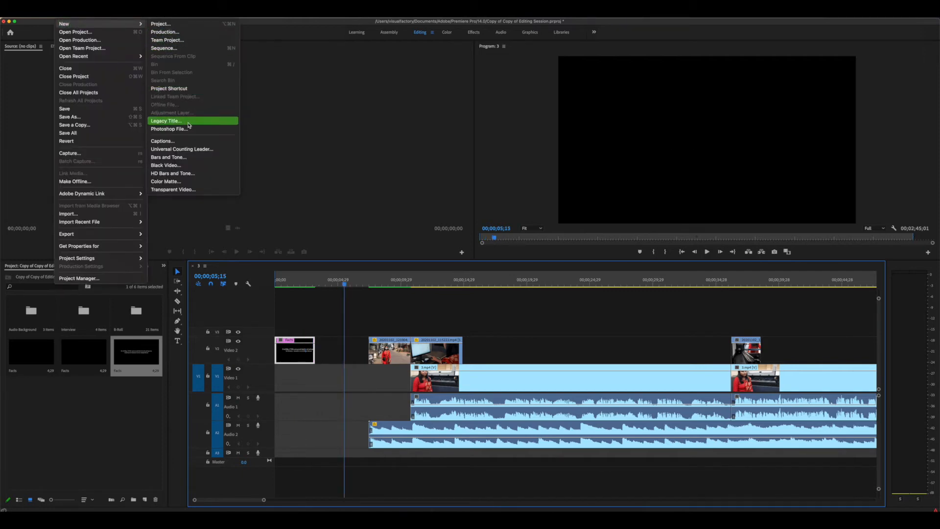
Create a legacy title named 'facts 2' and paste in the lockdown caption text
{"action": "left_click", "coordinate": [166, 120]}
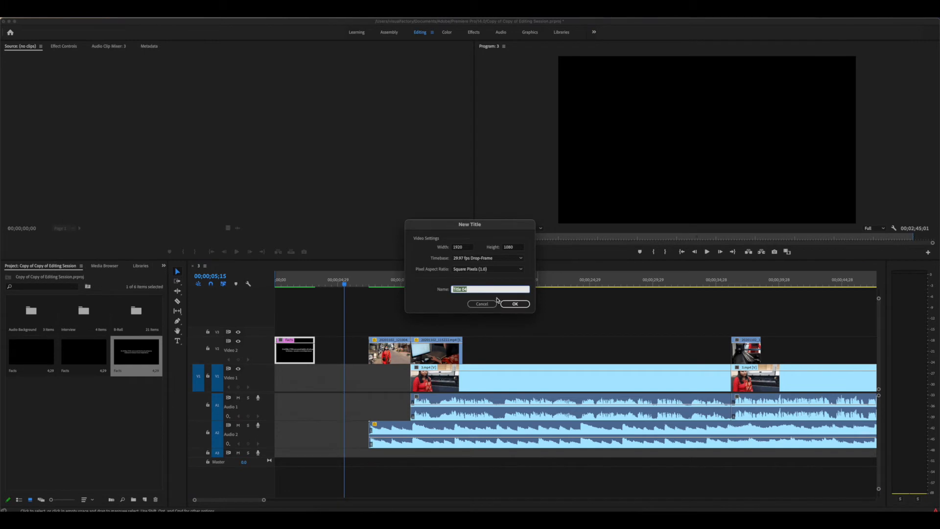
{"action": "type", "text": "facts 2"}
{"action": "left_click", "coordinate": [519, 303]}
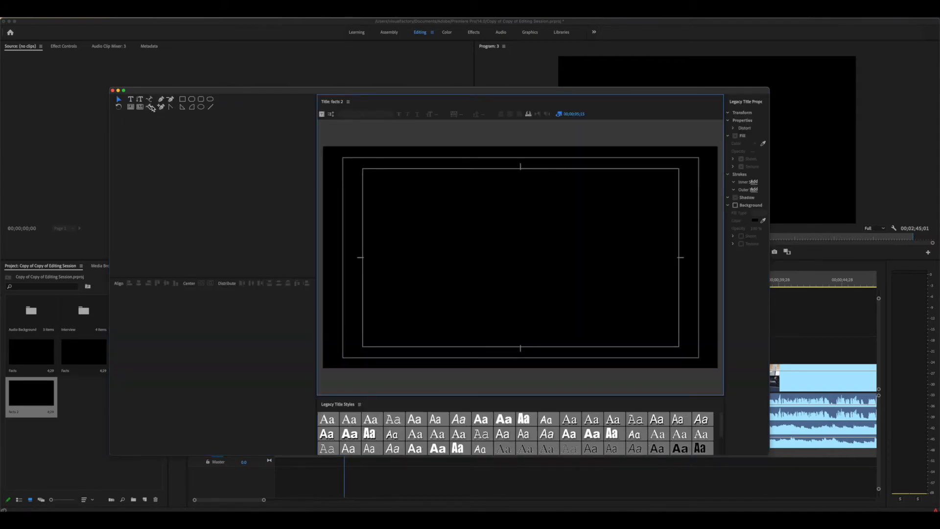
{"action": "left_click", "coordinate": [131, 100]}
{"action": "left_click", "coordinate": [470, 263]}
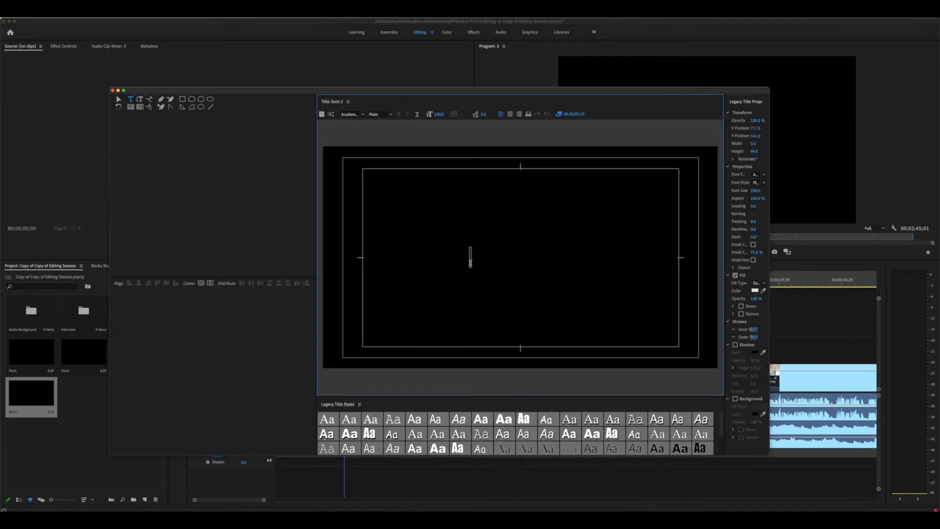
{"action": "key", "text": "super+v"}
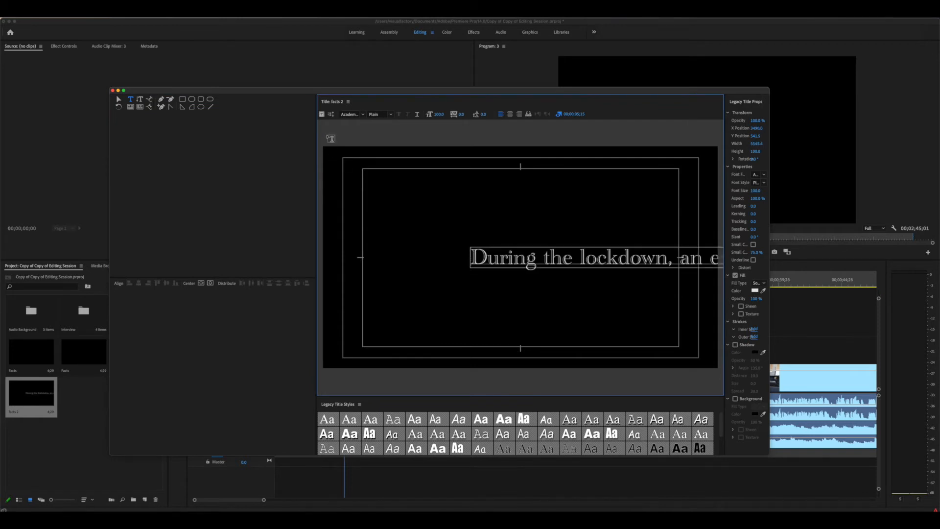
Move the caption box left and set its font size to 50
{"action": "left_click", "coordinate": [119, 99]}
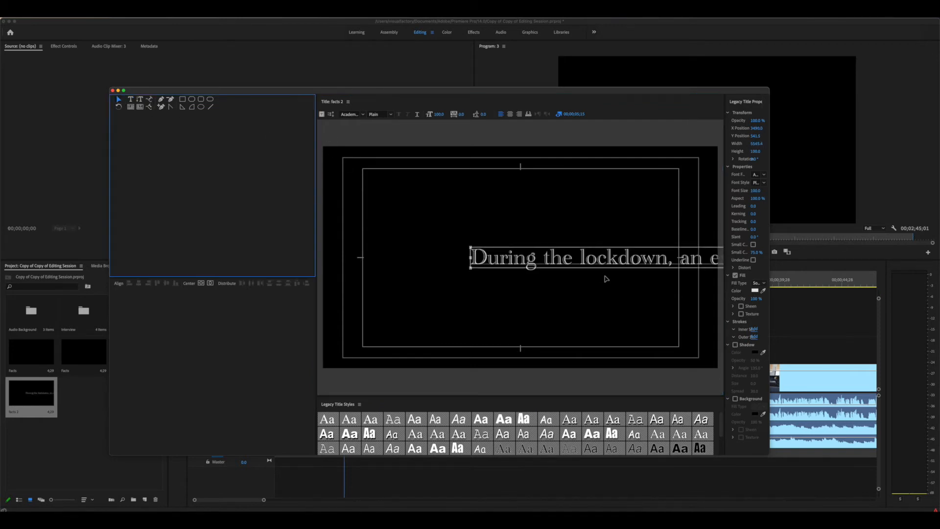
{"action": "left_click_drag", "start_coordinate": [606, 267], "coordinate": [585, 267]}
{"action": "left_click", "coordinate": [756, 190]}
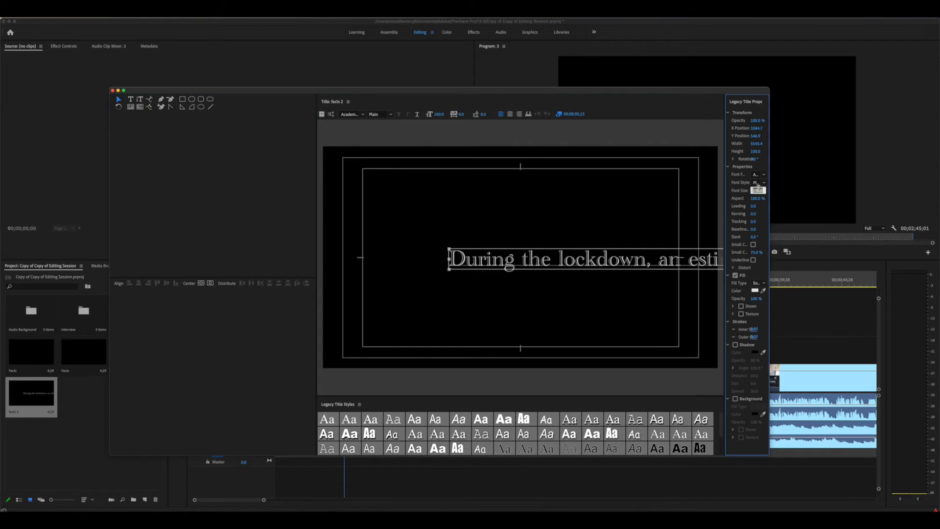
{"action": "type", "text": "50"}
{"action": "key", "text": "Return"}
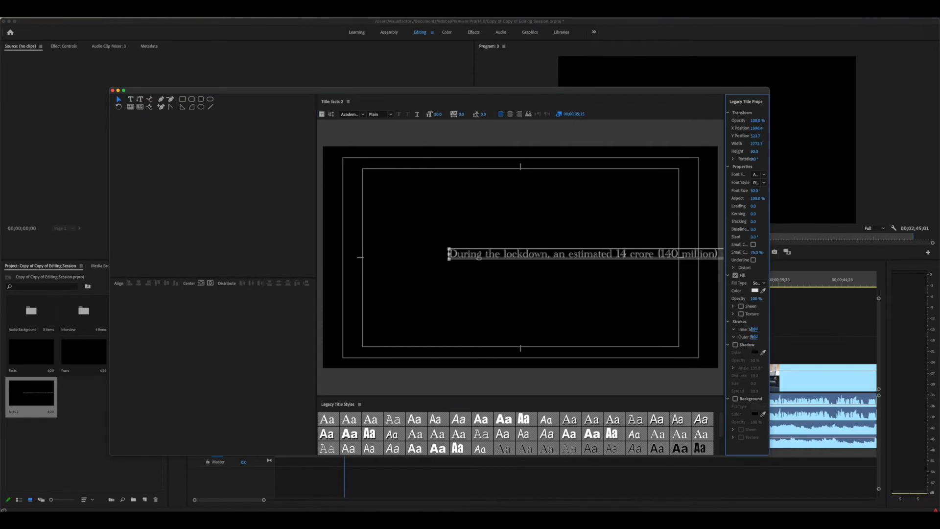
{"action": "left_click", "coordinate": [762, 175]}
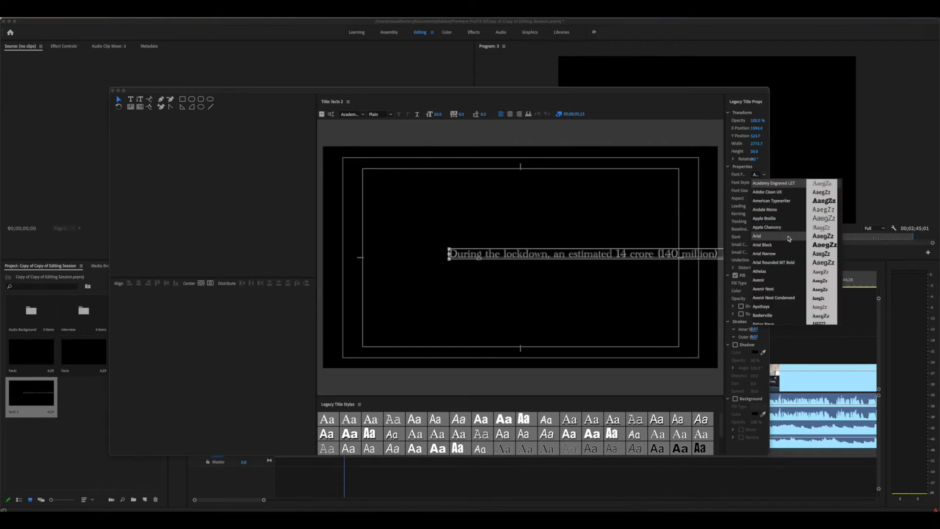
Set the caption font to Arial, centre-align it, and shift the box left
{"action": "left_click", "coordinate": [788, 239]}
{"action": "left_click_drag", "start_coordinate": [556, 259], "coordinate": [478, 263]}
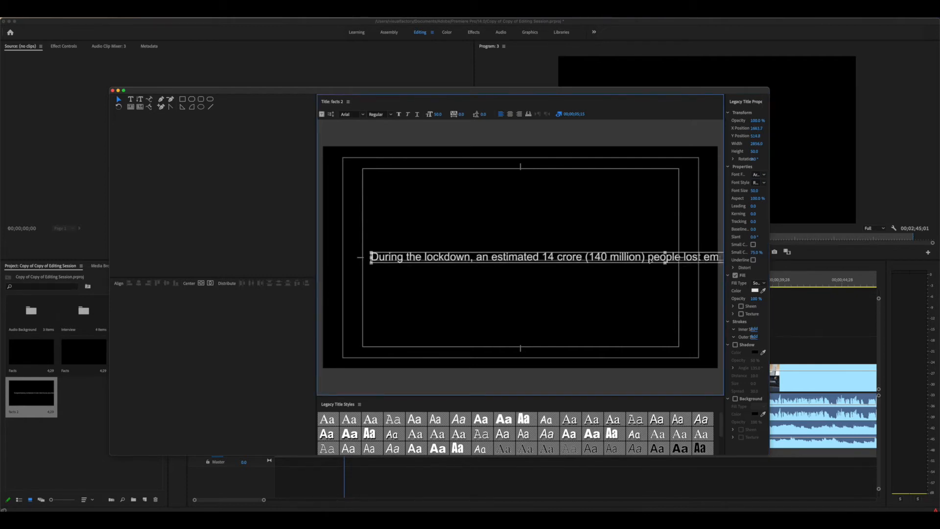
{"action": "double_click", "coordinate": [682, 257]}
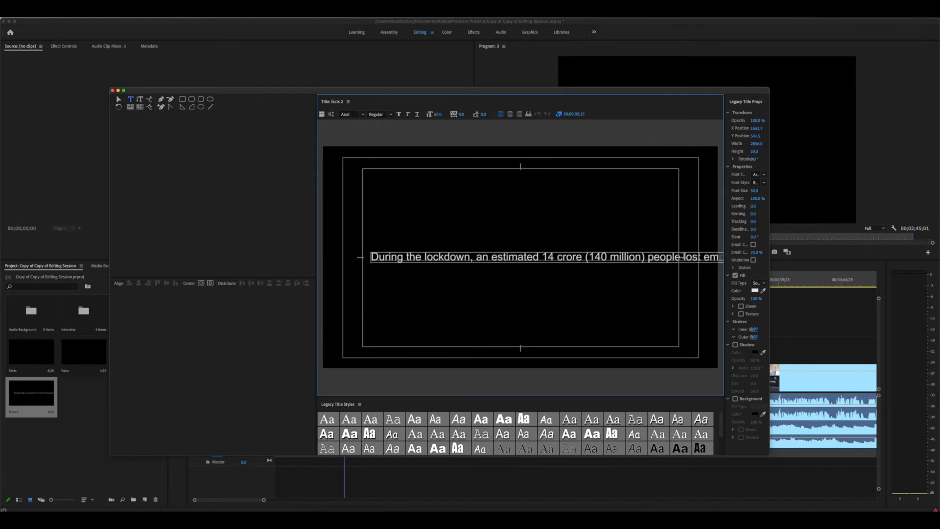
{"action": "left_click", "coordinate": [509, 114]}
{"action": "left_click", "coordinate": [119, 100]}
{"action": "left_click_drag", "start_coordinate": [533, 253], "coordinate": [527, 254]}
Break the caption before 'lost', centre it in the frame, and close the title editor
{"action": "double_click", "coordinate": [678, 257]}
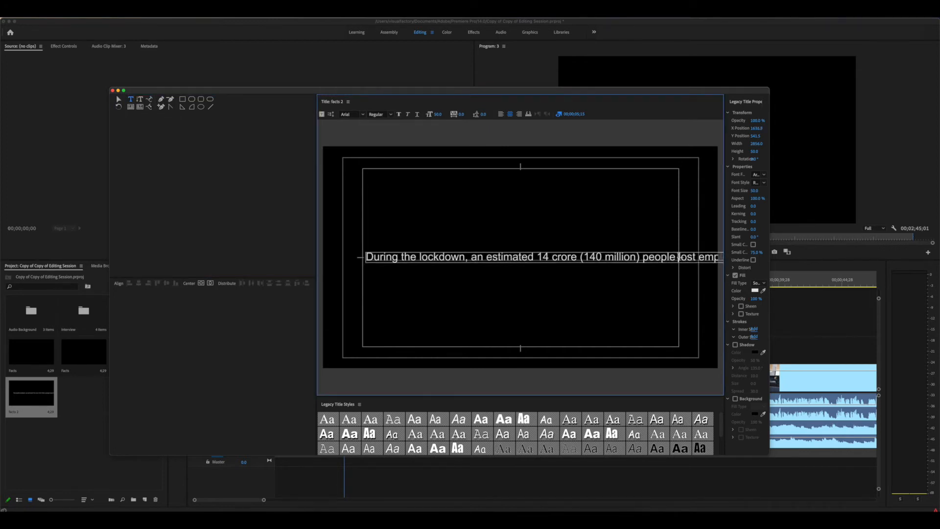
{"action": "key", "text": "Return"}
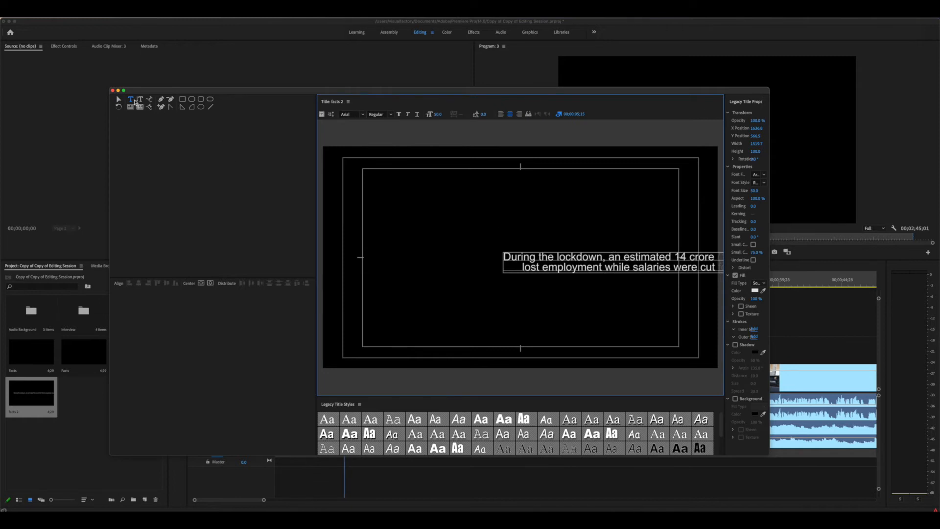
{"action": "left_click", "coordinate": [118, 99]}
{"action": "left_click_drag", "start_coordinate": [641, 270], "coordinate": [499, 268]}
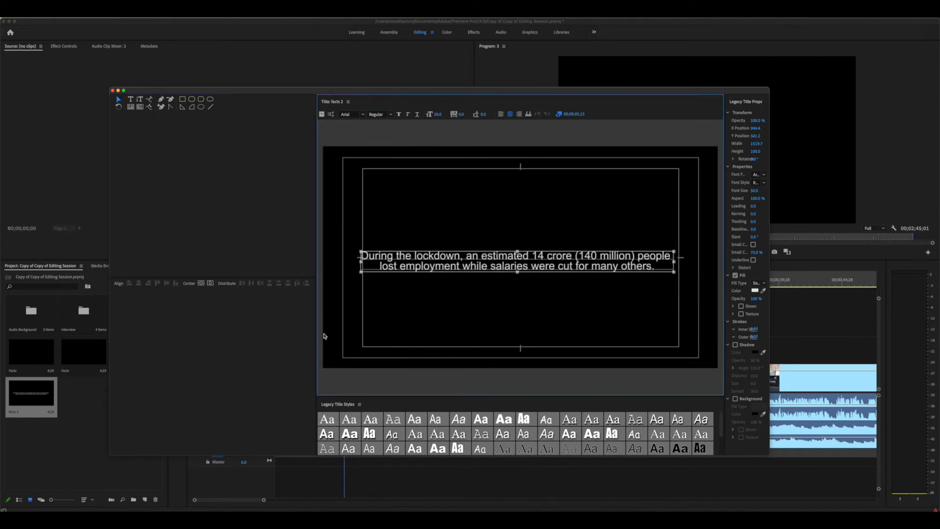
{"action": "left_click", "coordinate": [275, 340]}
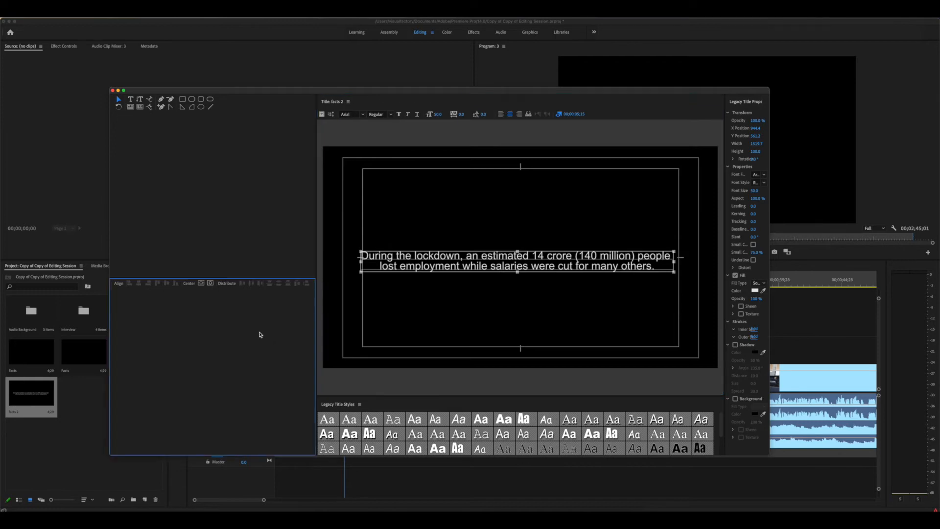
{"action": "left_click", "coordinate": [201, 283]}
{"action": "left_click", "coordinate": [210, 283]}
{"action": "left_click", "coordinate": [544, 304]}
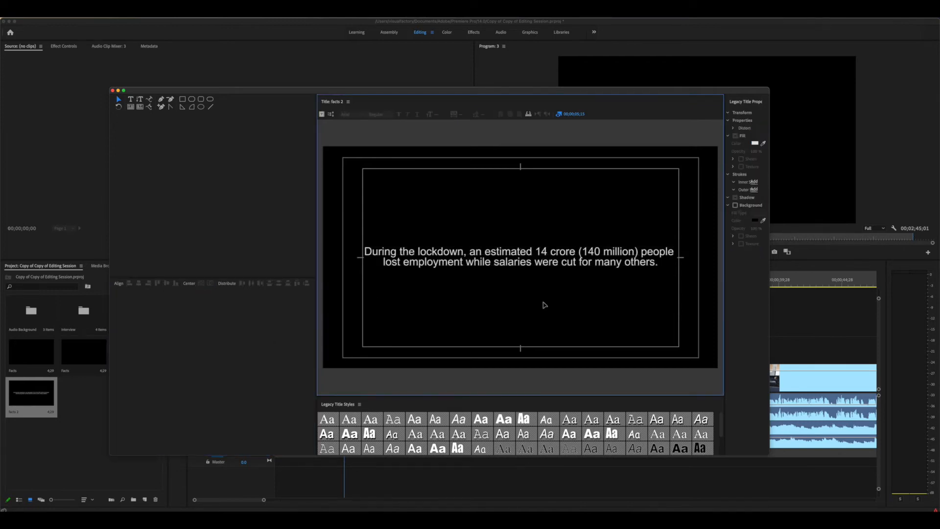
{"action": "left_click", "coordinate": [112, 91]}
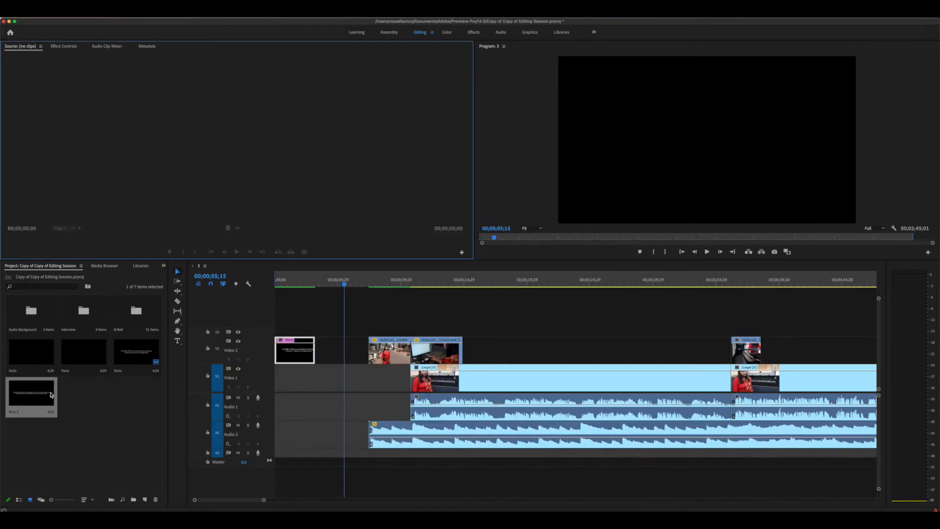
{"action": "left_click_drag", "start_coordinate": [47, 392], "coordinate": [346, 335]}
{"action": "left_click_drag", "start_coordinate": [345, 332], "coordinate": [350, 349]}
{"action": "left_click_drag", "start_coordinate": [300, 284], "coordinate": [260, 287]}
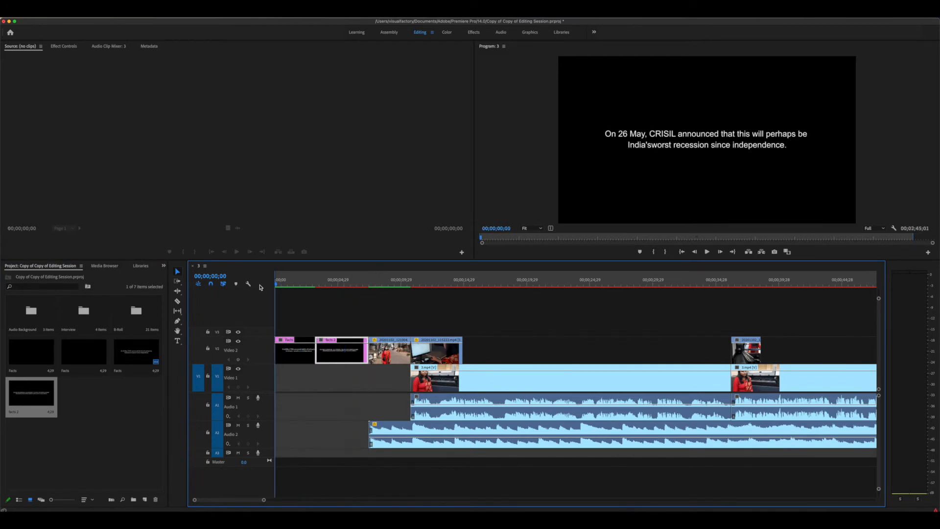
{"action": "key", "text": "space"}
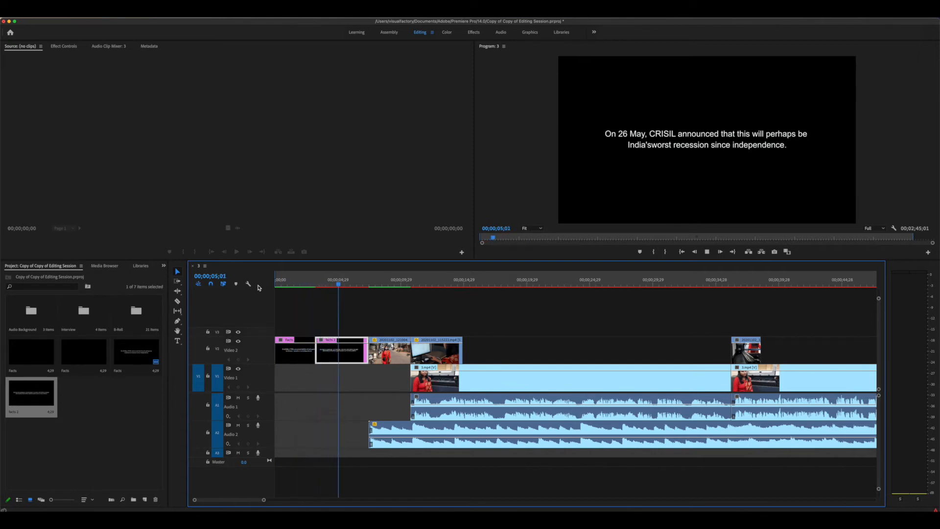
{"action": "key", "text": "space"}
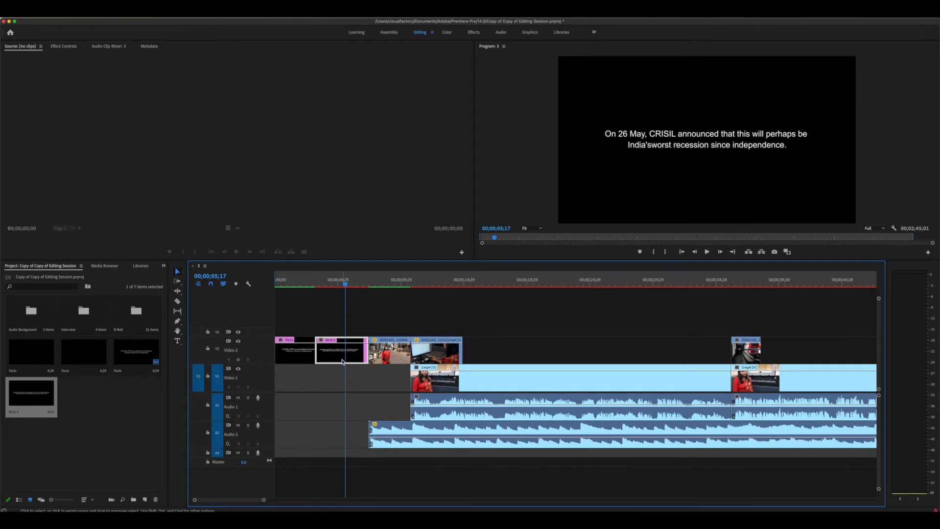
{"action": "key", "text": "Return"}
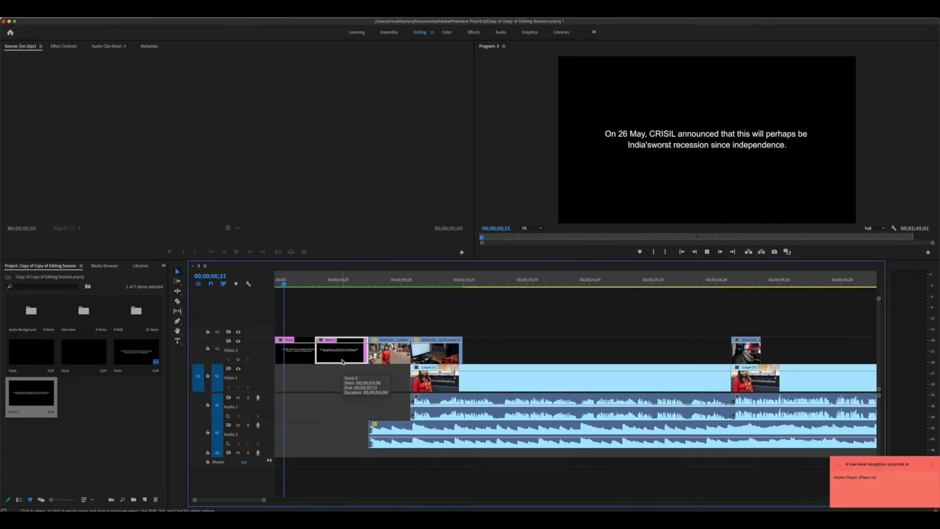
{"action": "key", "text": "space"}
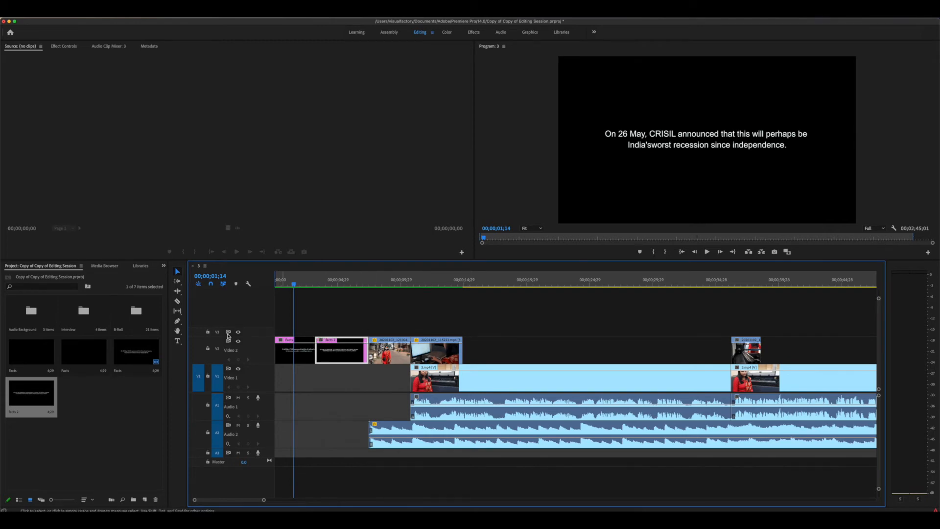
Play the sequence from the start to review the opening and the first Facts title card
{"action": "key", "text": "space"}
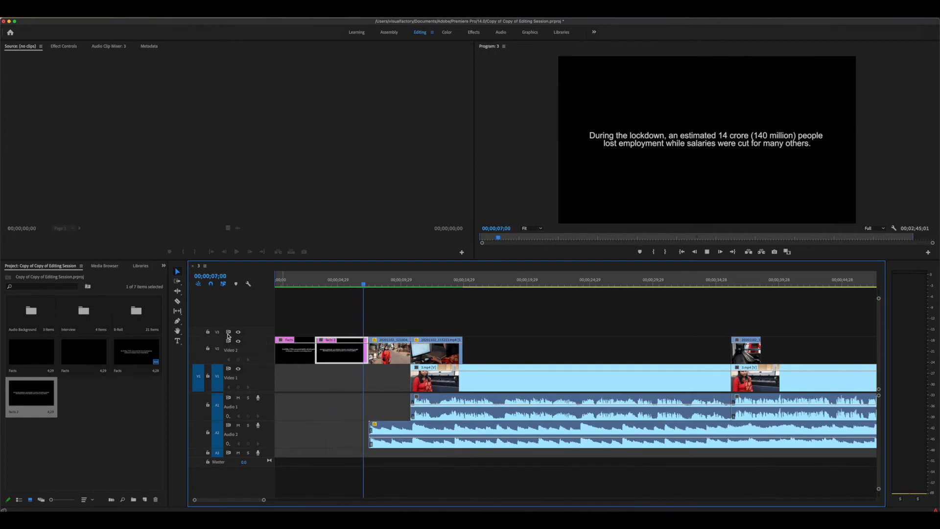
{"action": "key", "text": "space"}
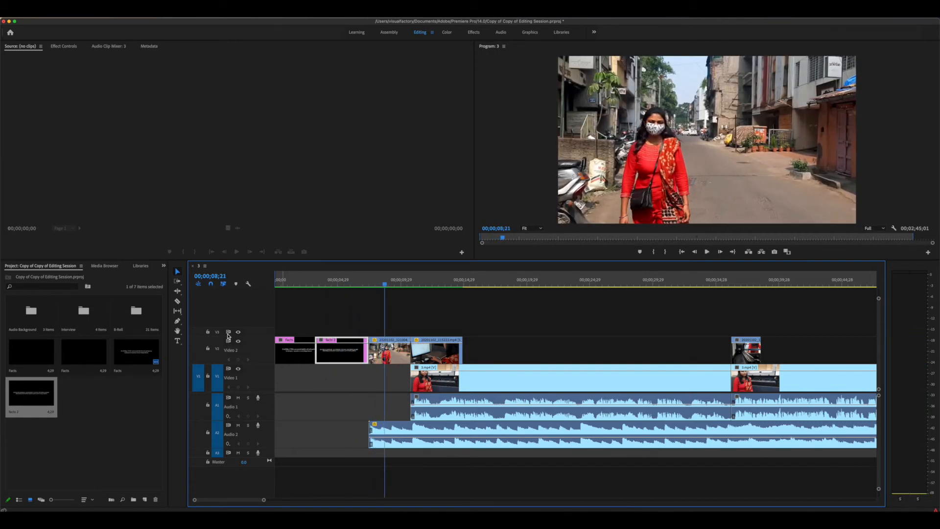
{"action": "left_click", "coordinate": [296, 352]}
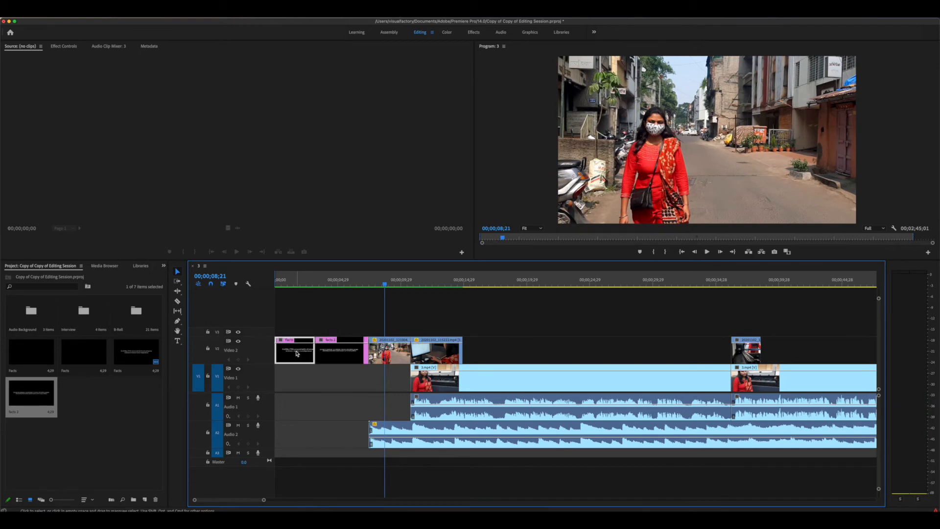
{"action": "key", "text": "Home"}
{"action": "key", "text": "space"}
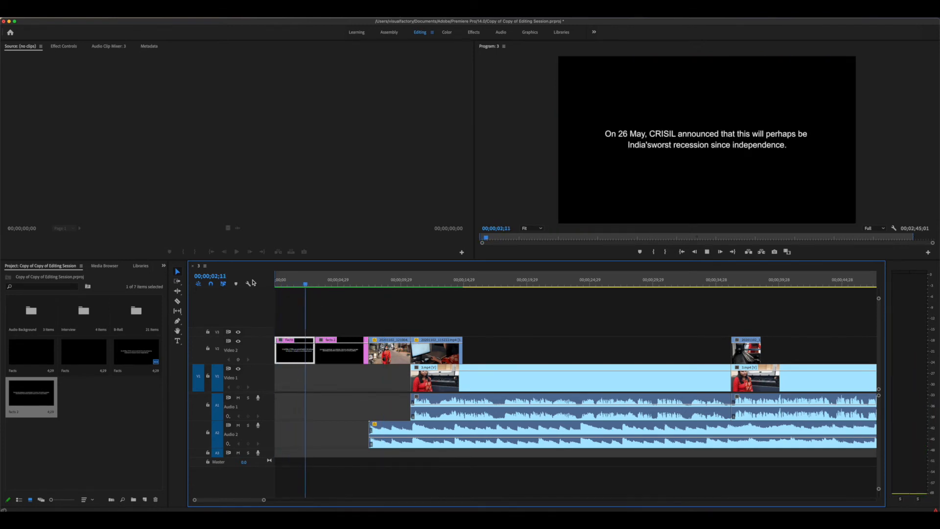
{"action": "key", "text": "space"}
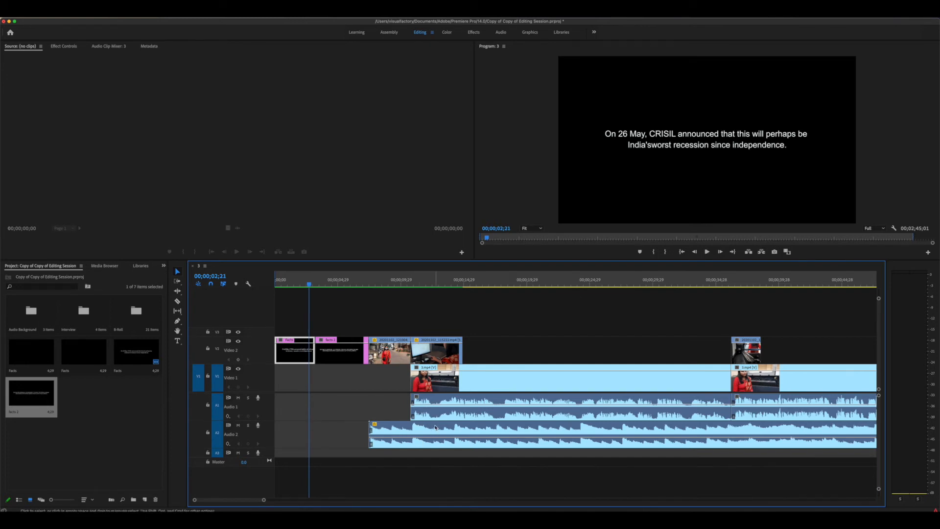
Drag the Audio 2 music clip to 00;00;00;00 and play the opening to hear it
{"action": "left_click_drag", "start_coordinate": [436, 427], "coordinate": [329, 434]}
{"action": "key", "text": "Home"}
{"action": "key", "text": "space"}
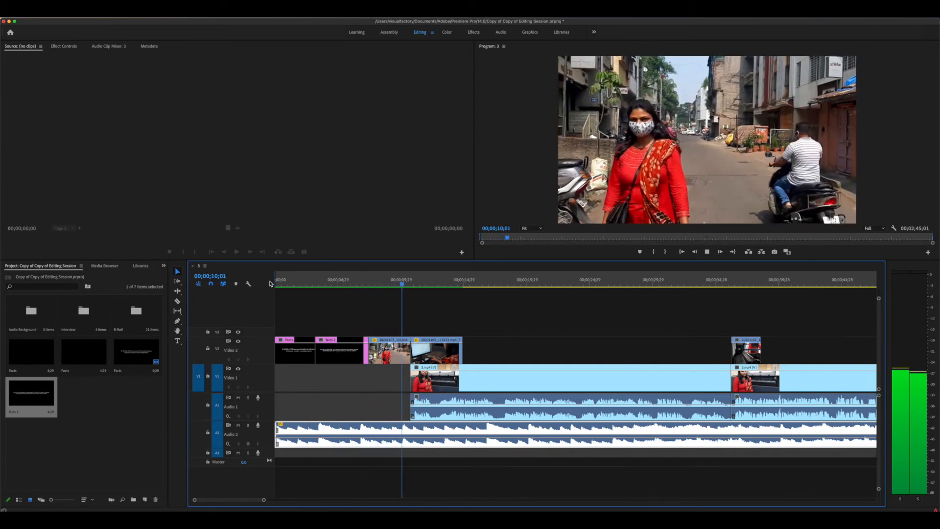
{"action": "key", "text": "space"}
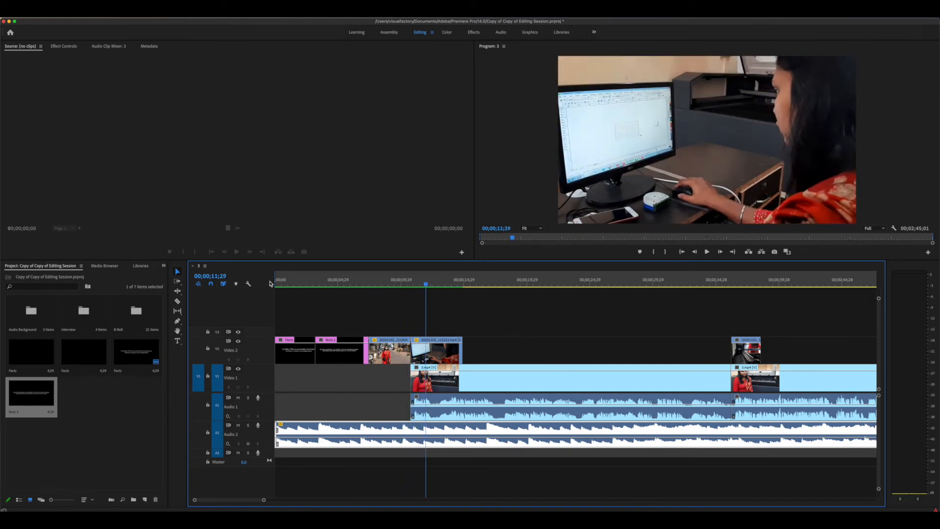
Check the cuts between the fact cards and street shot, parking the playhead at 07;28
{"action": "left_click", "coordinate": [360, 284]}
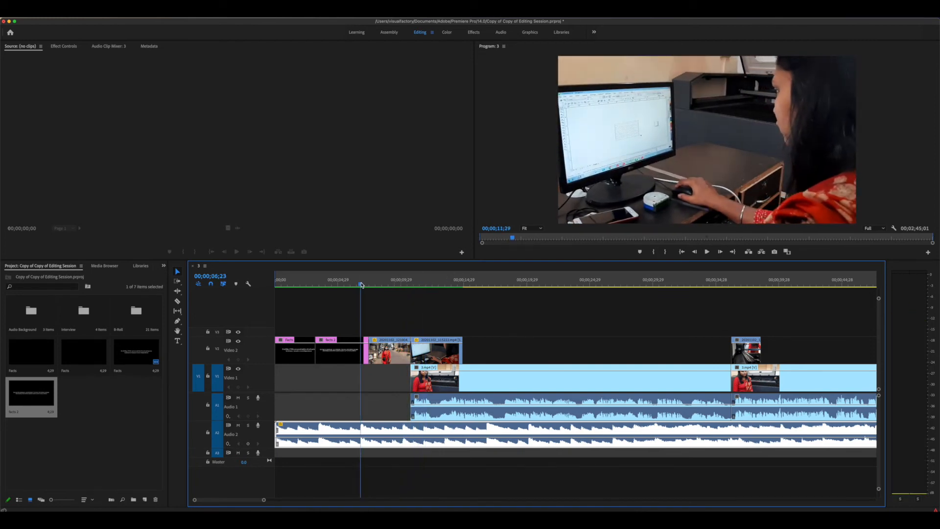
{"action": "left_click_drag", "start_coordinate": [360, 284], "coordinate": [360, 284]}
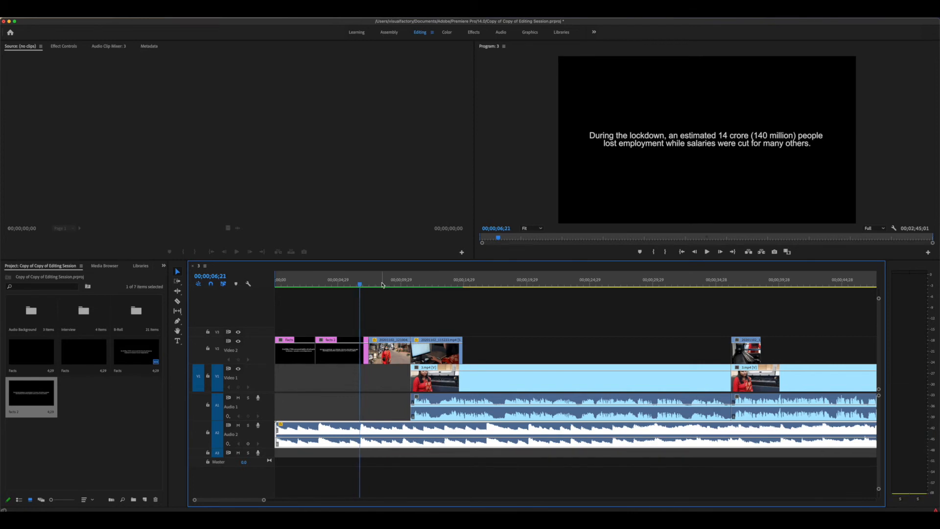
{"action": "left_click", "coordinate": [377, 284]}
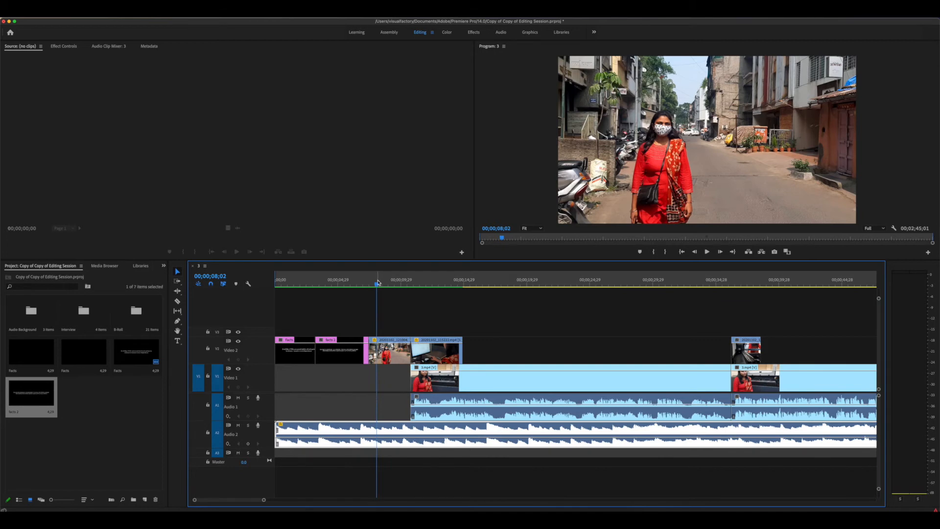
{"action": "left_click", "coordinate": [351, 282]}
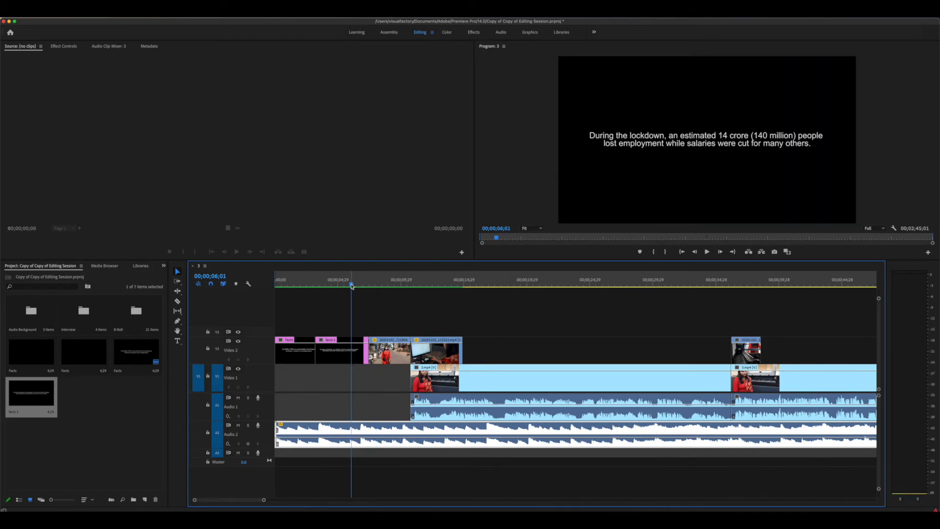
{"action": "left_click", "coordinate": [375, 280]}
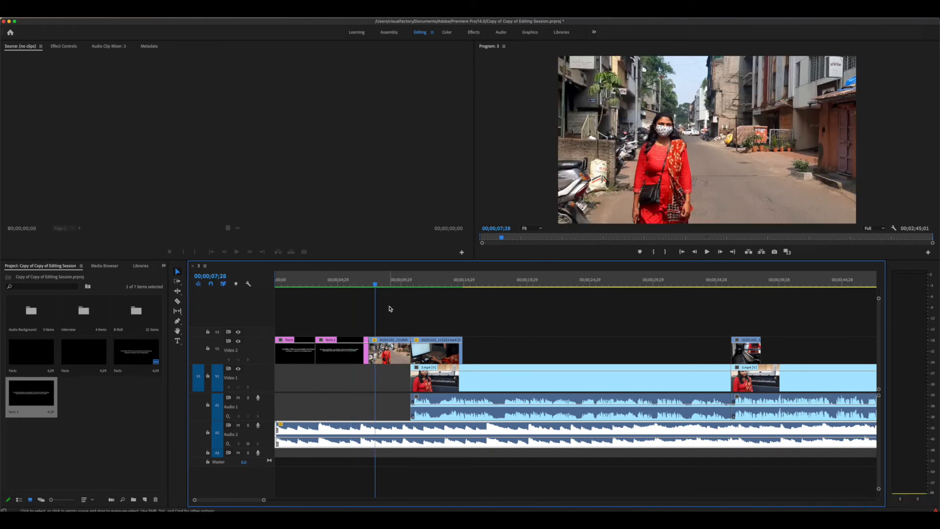
{"action": "left_click_drag", "start_coordinate": [391, 317], "coordinate": [424, 357]}
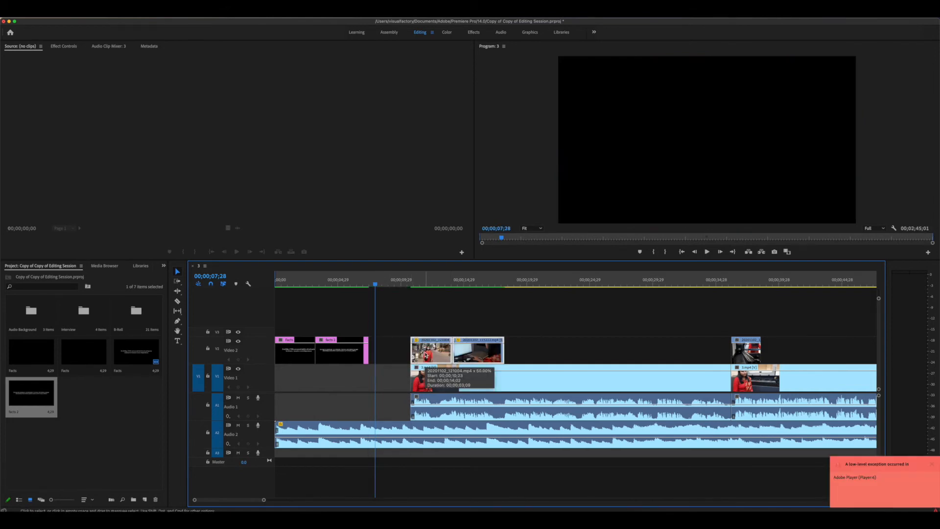
Marquee-select the V1, V2 and A1 clips after Facts 2, shift them left 1;12, and preview from 05;23
{"action": "key", "text": "backslash"}
{"action": "left_click_drag", "start_coordinate": [309, 321], "coordinate": [465, 404]}
{"action": "key", "text": "equal"}
{"action": "key", "text": "equal"}
{"action": "key", "text": "equal"}
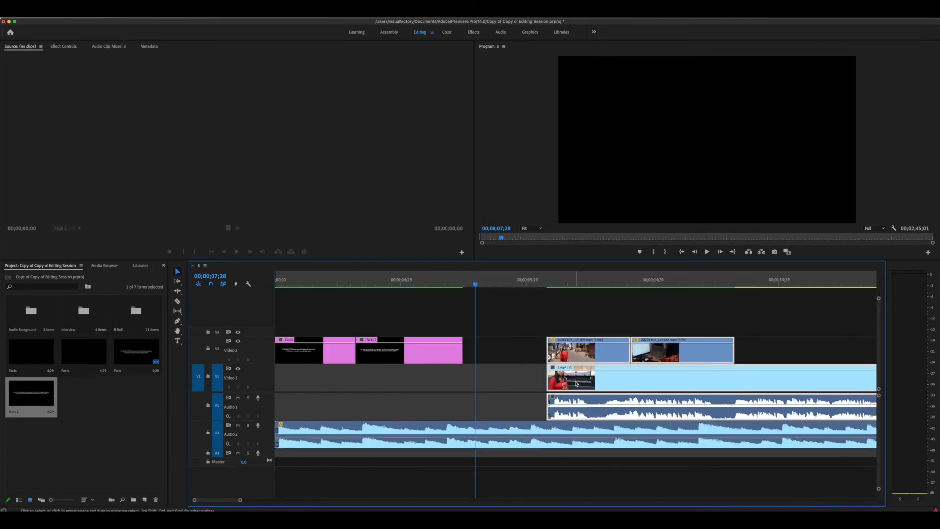
{"action": "left_click_drag", "start_coordinate": [574, 383], "coordinate": [492, 383]}
{"action": "left_click", "coordinate": [420, 284]}
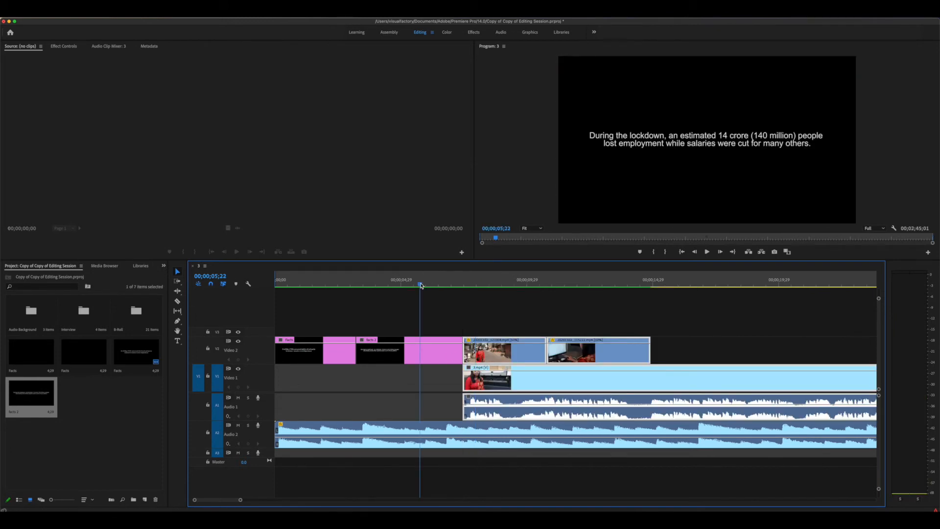
{"action": "key", "text": "space"}
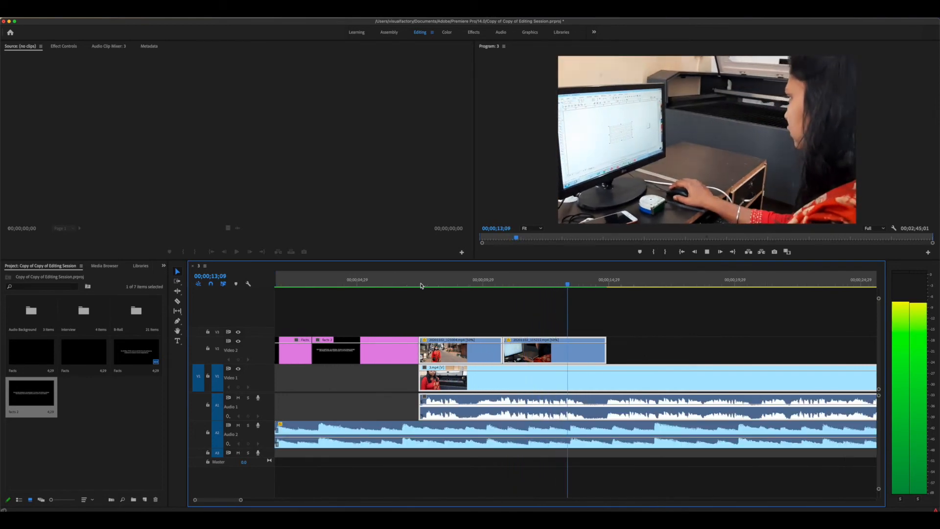
{"action": "key", "text": "space"}
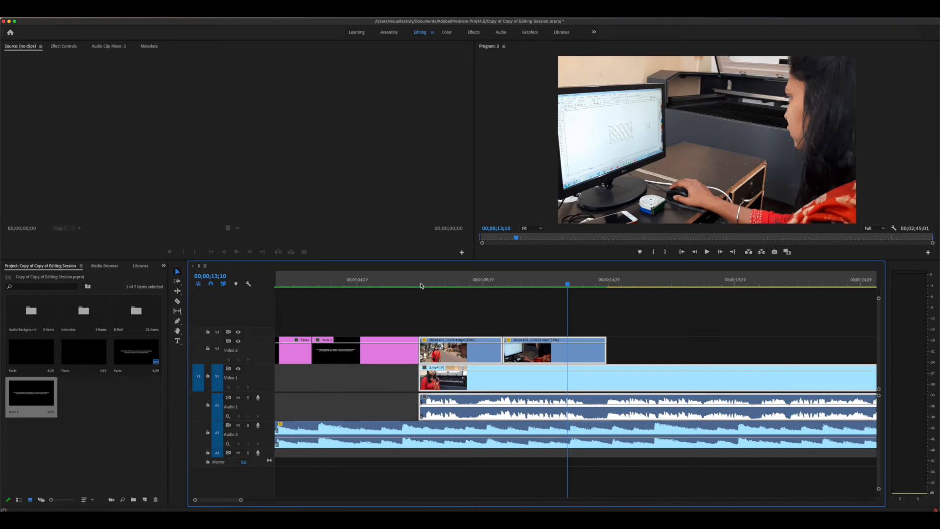
{"action": "key", "text": "minus"}
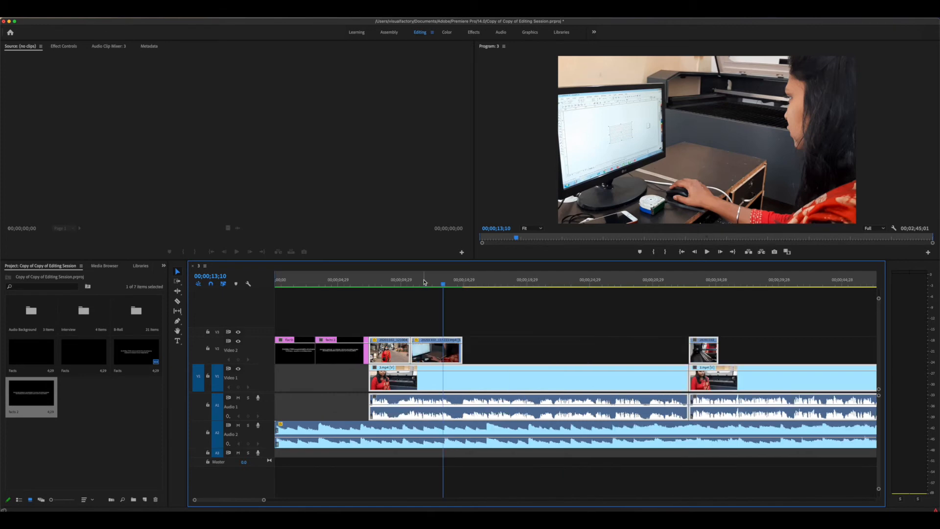
{"action": "left_click_drag", "start_coordinate": [354, 281], "coordinate": [206, 282]}
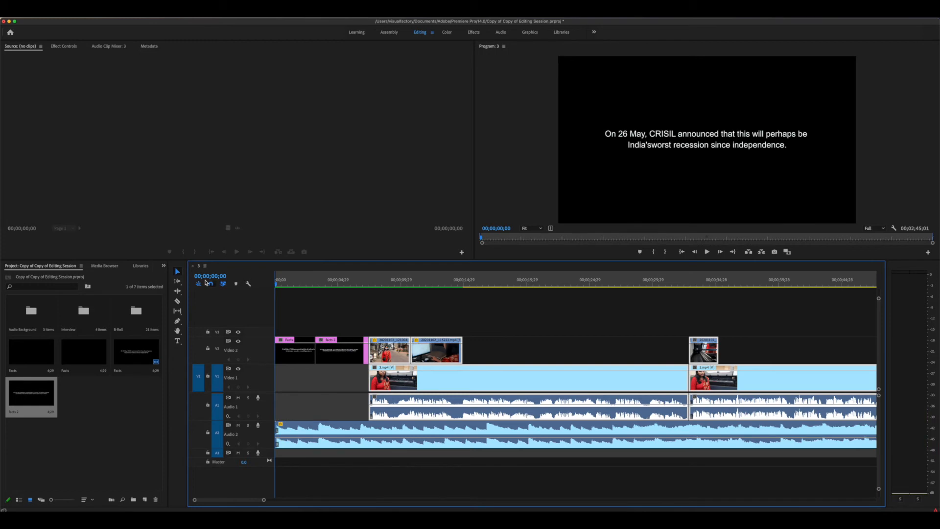
{"action": "key", "text": "equal"}
{"action": "key", "text": "equal"}
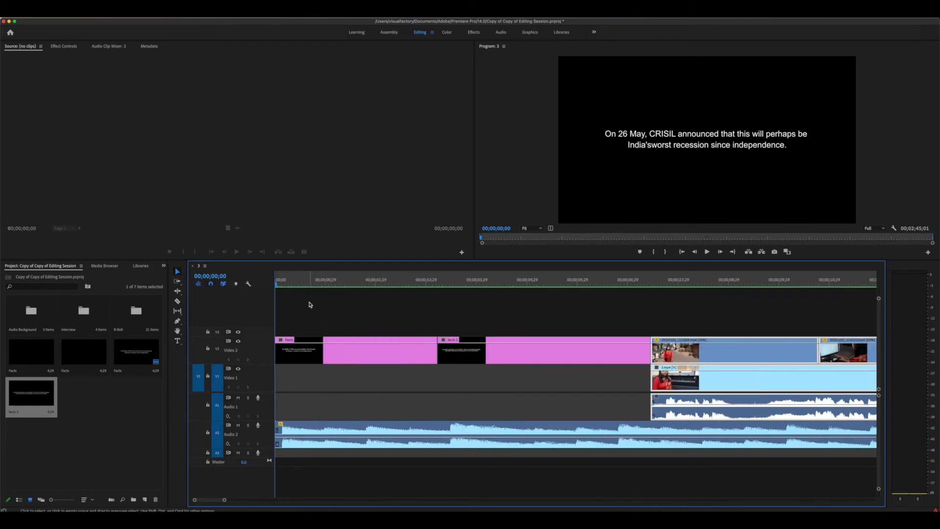
{"action": "key", "text": "space"}
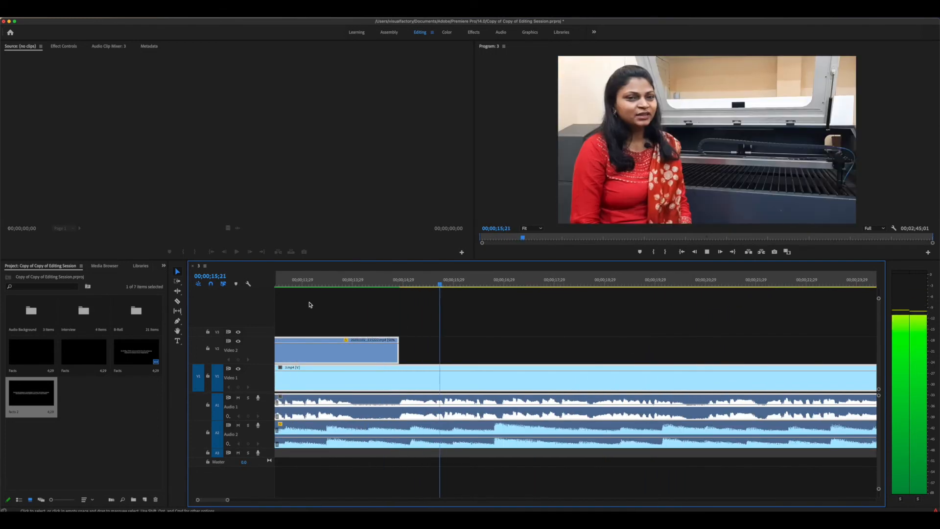
{"action": "key", "text": "space"}
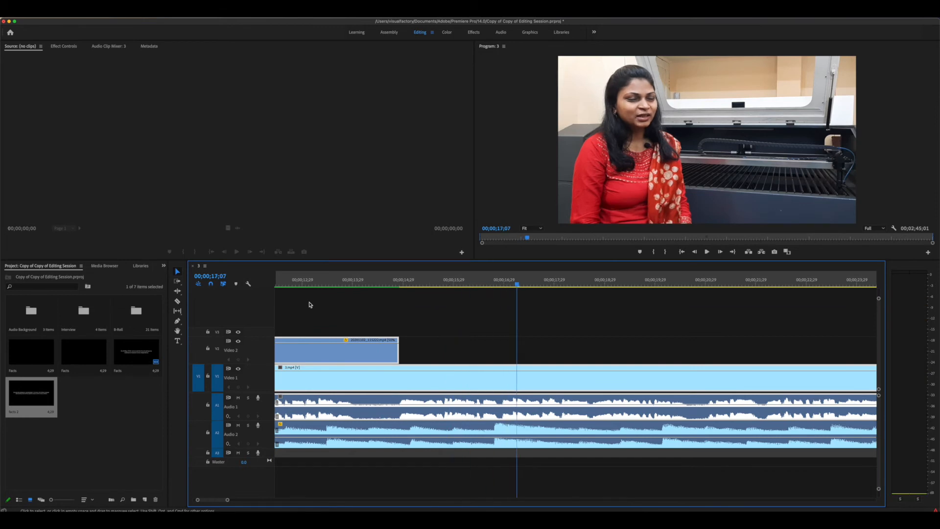
{"action": "key", "text": "minus"}
{"action": "key", "text": "minus"}
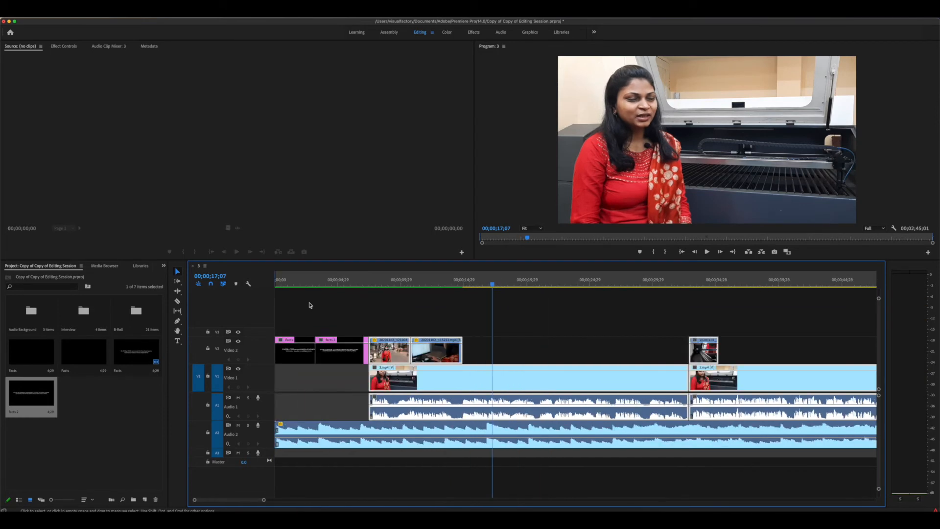
{"action": "left_click", "coordinate": [342, 280]}
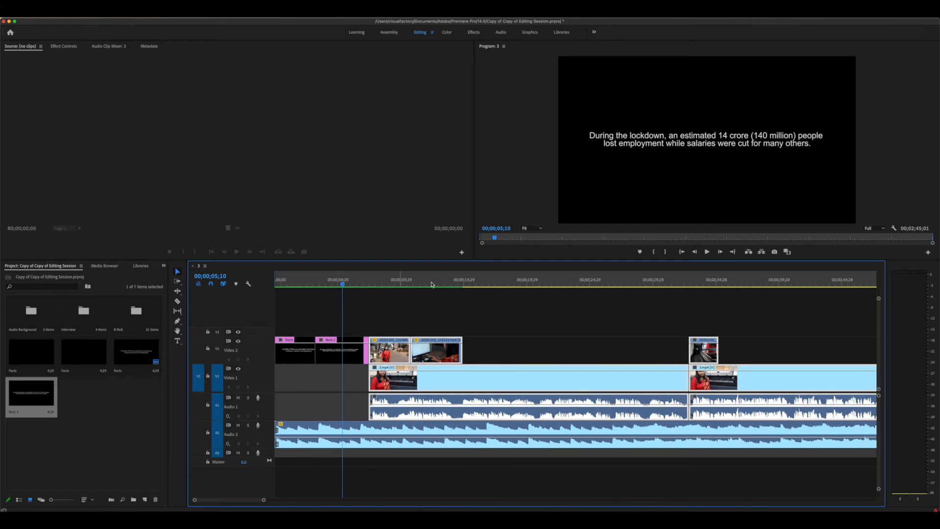
{"action": "left_click", "coordinate": [485, 284]}
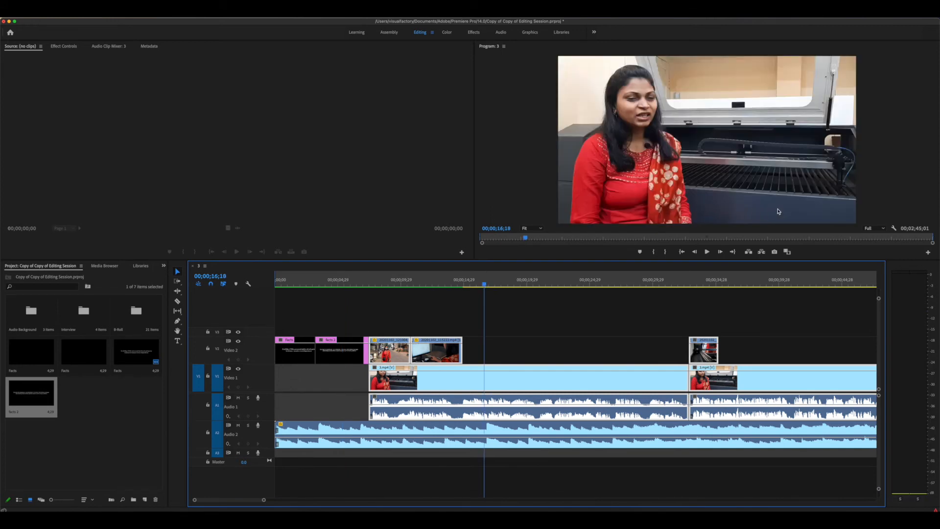
{"action": "left_click", "coordinate": [366, 284]}
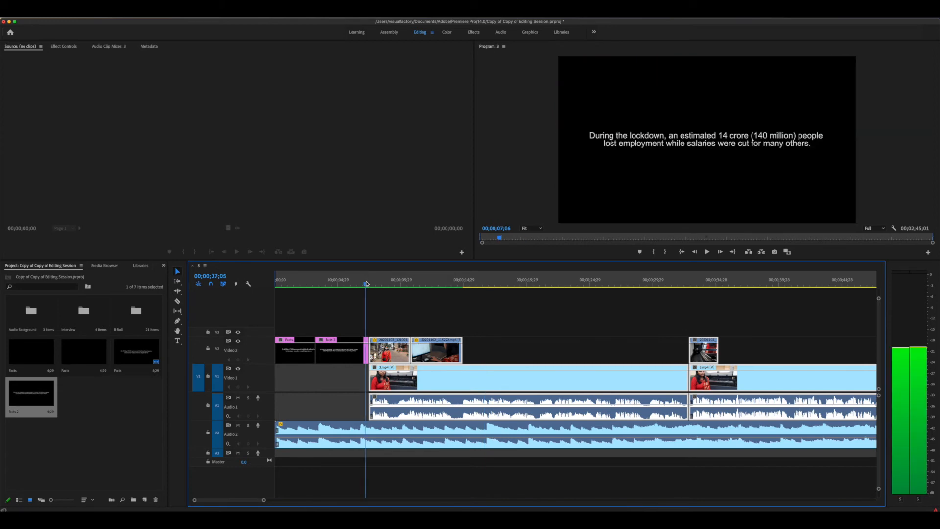
{"action": "left_click", "coordinate": [505, 284]}
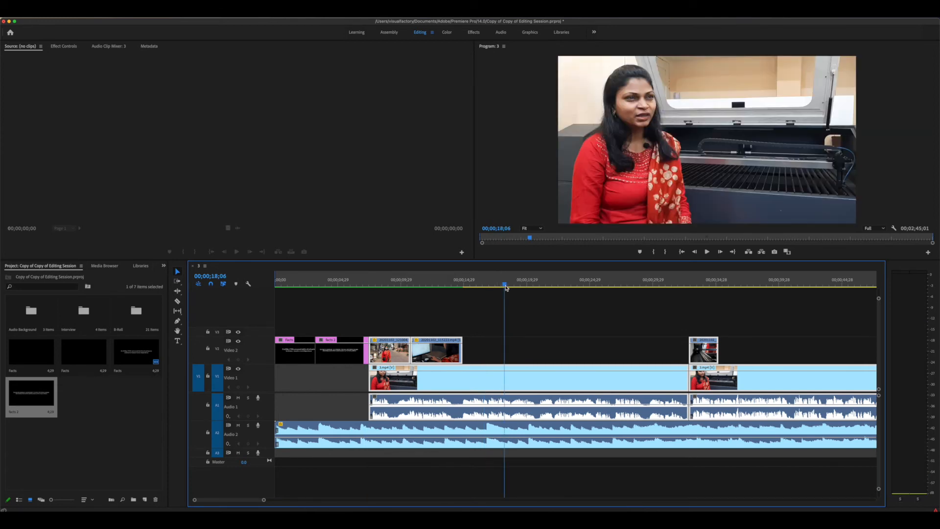
{"action": "left_click", "coordinate": [112, 390]}
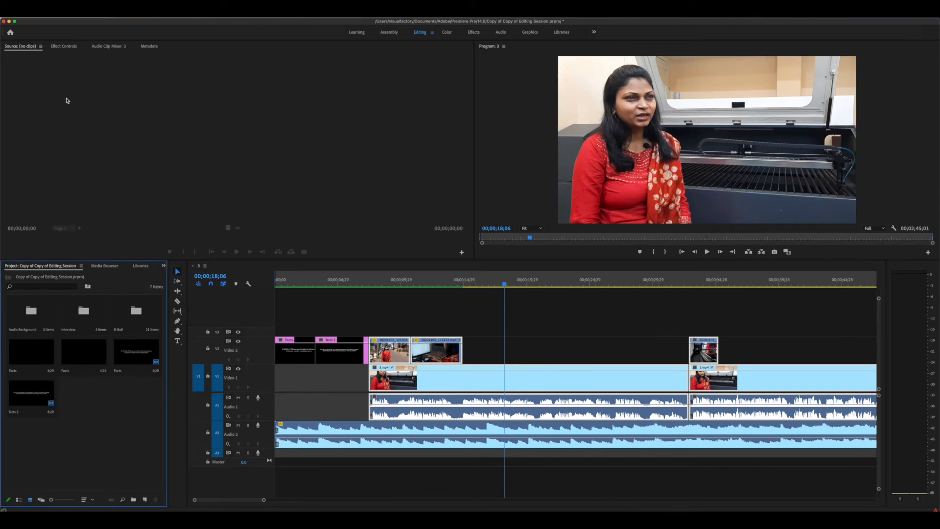
Create a new legacy title named 'lower third - ' followed by the interviewee's name
{"action": "left_click", "coordinate": [65, 20]}
{"action": "mouse_move", "coordinate": [142, 24]}
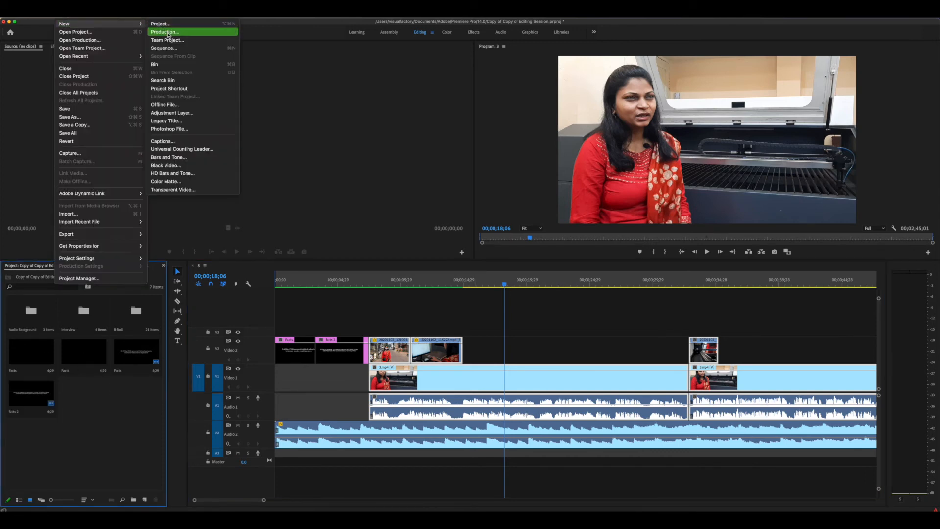
{"action": "left_click", "coordinate": [180, 121]}
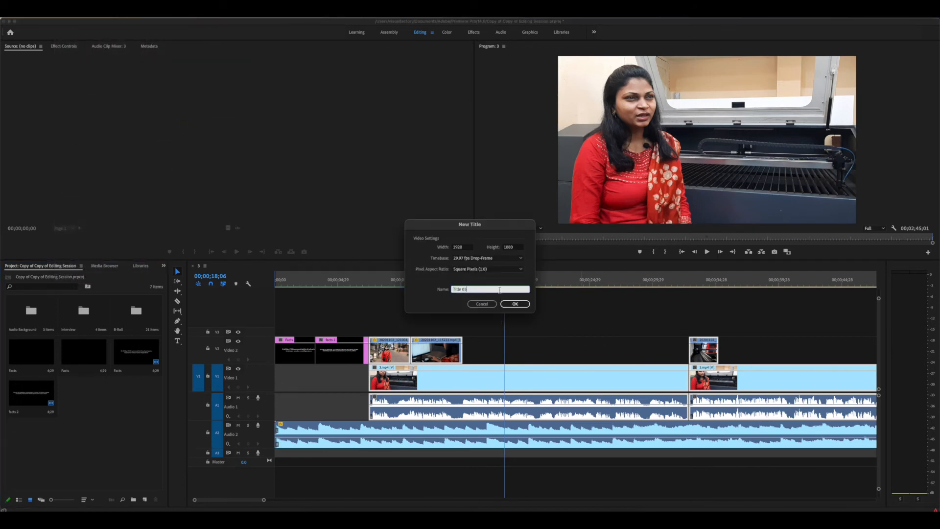
{"action": "type", "text": "lo"}
{"action": "key", "text": "Return"}
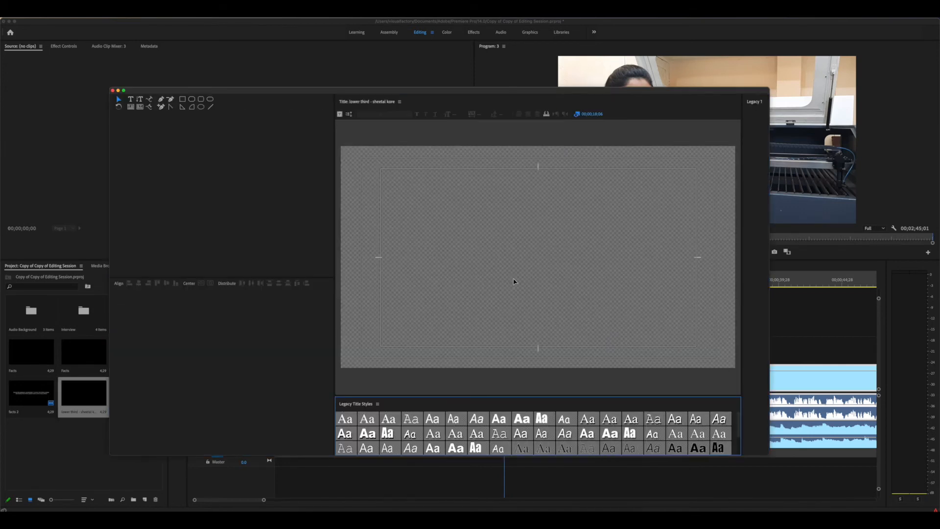
Reposition and resize the title editor, with the playhead on the interview frame at 00;00;21;06
{"action": "left_click_drag", "start_coordinate": [690, 94], "coordinate": [382, 72]}
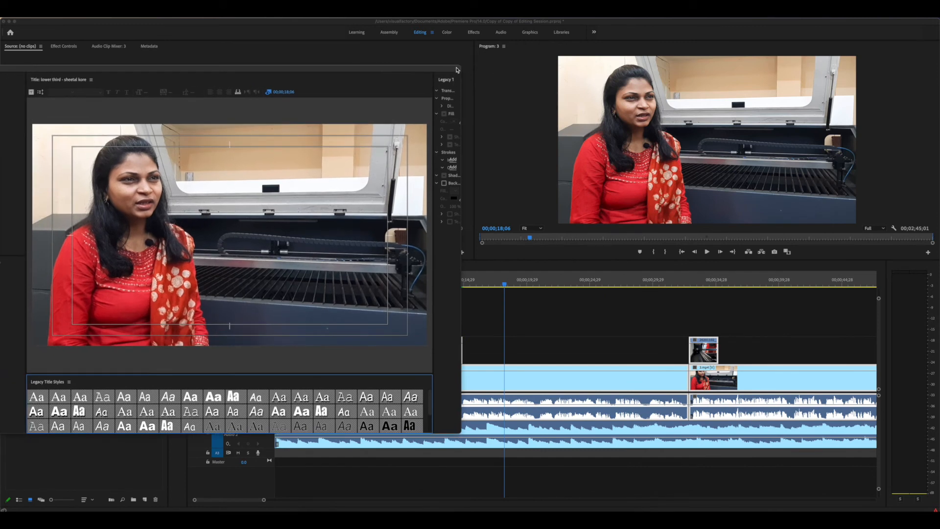
{"action": "left_click_drag", "start_coordinate": [460, 65], "coordinate": [347, 58]}
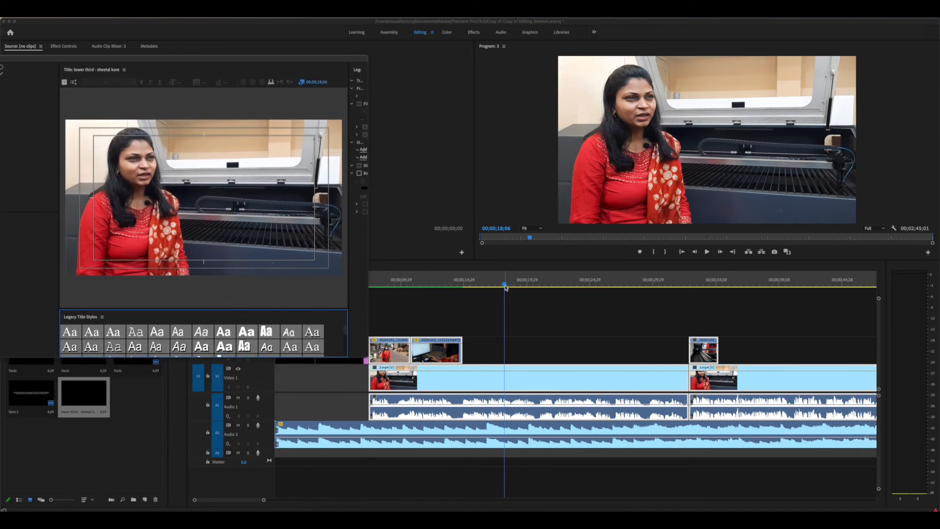
{"action": "left_click", "coordinate": [570, 285]}
{"action": "left_click_drag", "start_coordinate": [627, 286], "coordinate": [570, 285]}
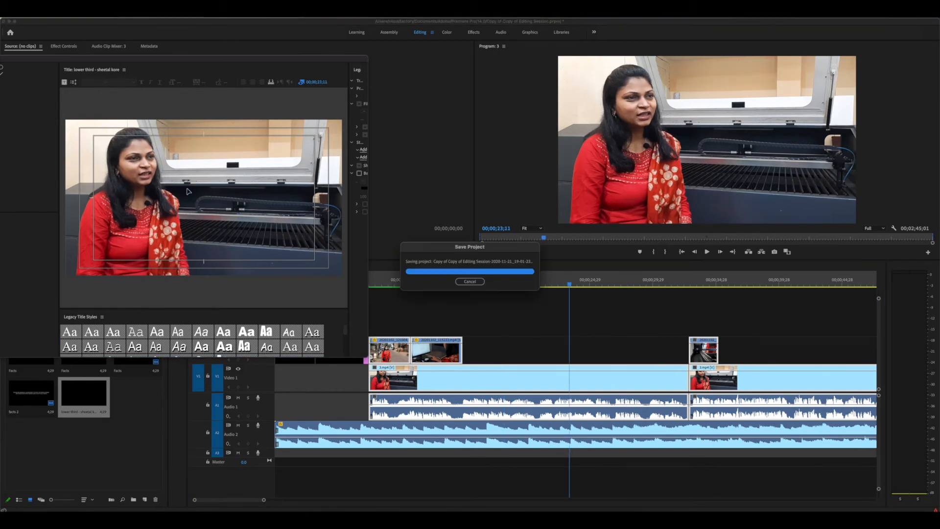
{"action": "left_click", "coordinate": [385, 284]}
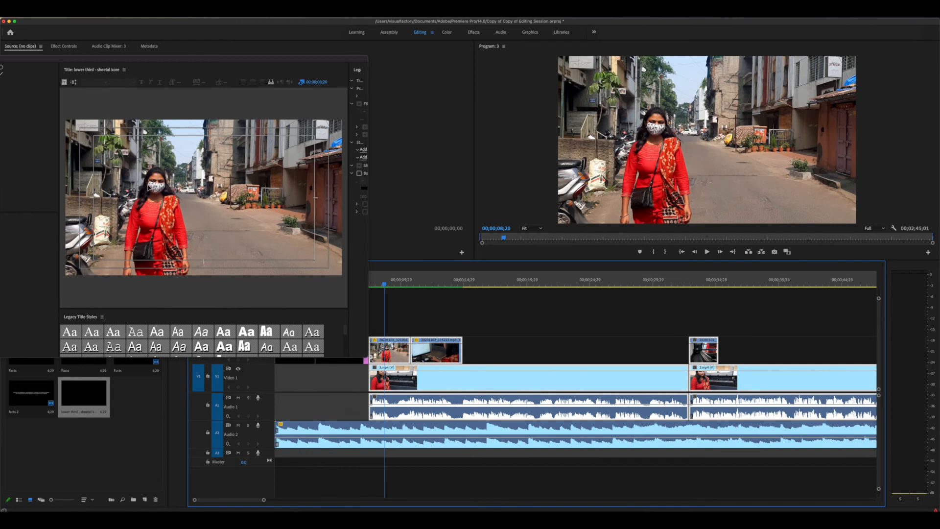
{"action": "scroll", "coordinate": [533, 283], "scroll_direction": "right", "scroll_amount": 1}
{"action": "left_click", "coordinate": [532, 283]}
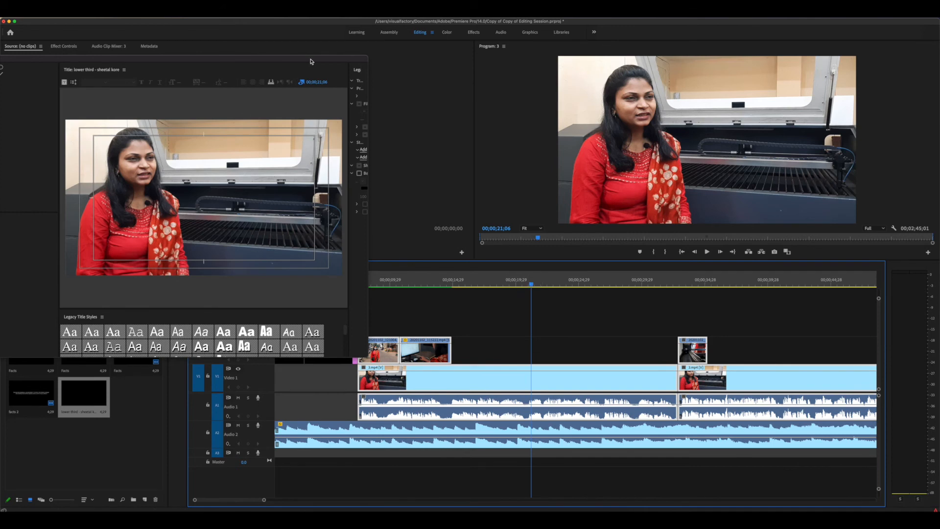
{"action": "left_click_drag", "start_coordinate": [312, 62], "coordinate": [725, 87]}
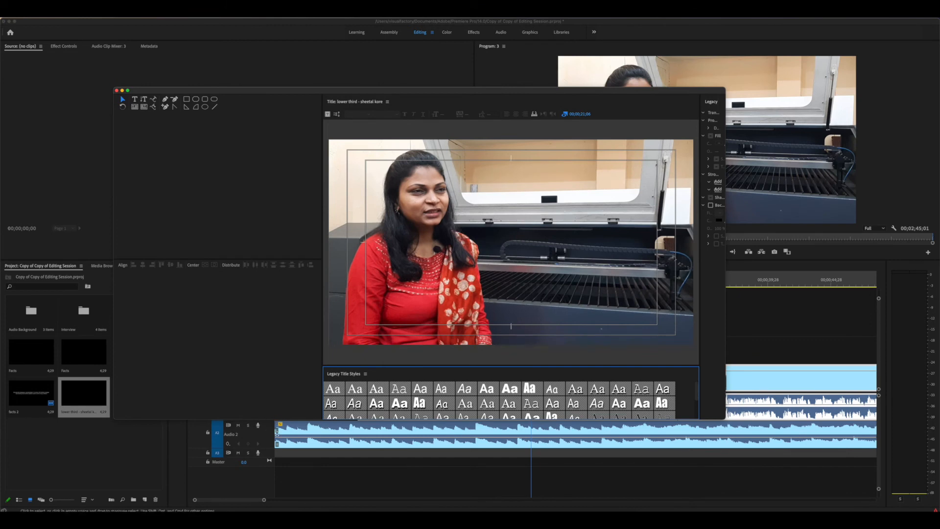
Type the interviewee's full name as a text line in the lower right of the title canvas
{"action": "left_click_drag", "start_coordinate": [276, 432], "coordinate": [274, 466]}
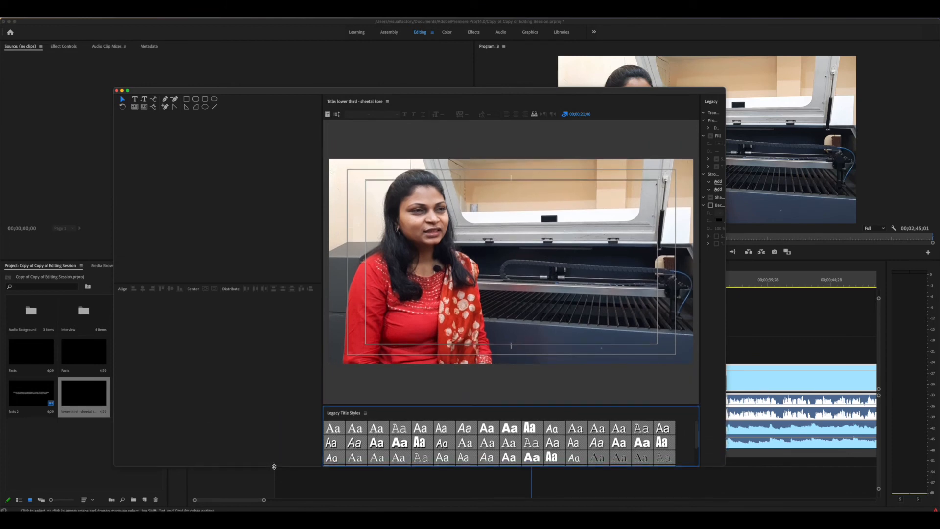
{"action": "left_click", "coordinate": [134, 100]}
{"action": "left_click", "coordinate": [544, 313]}
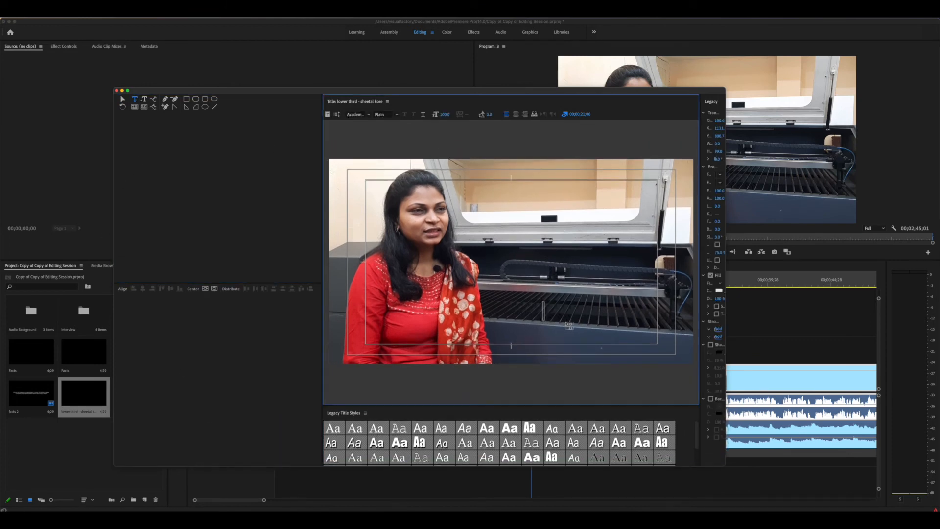
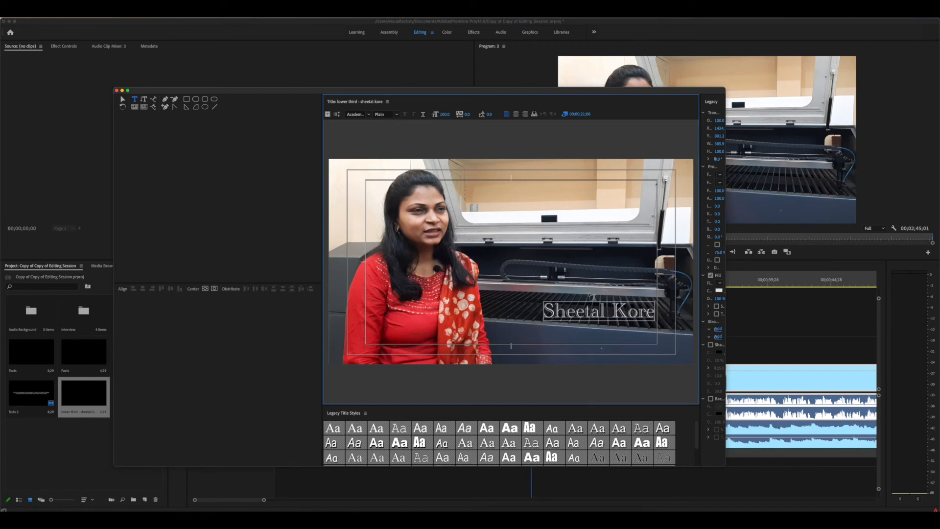
{"action": "left_click", "coordinate": [122, 99]}
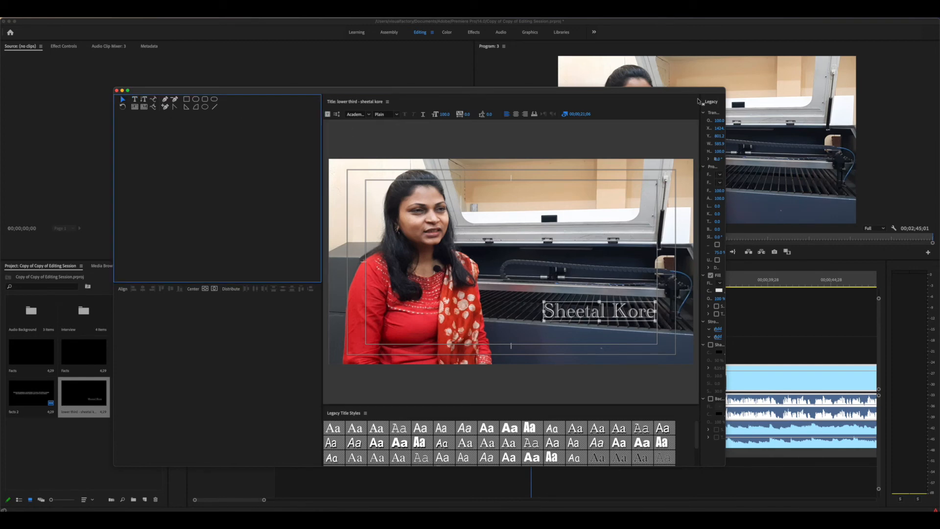
{"action": "left_click_drag", "start_coordinate": [700, 101], "coordinate": [638, 106]}
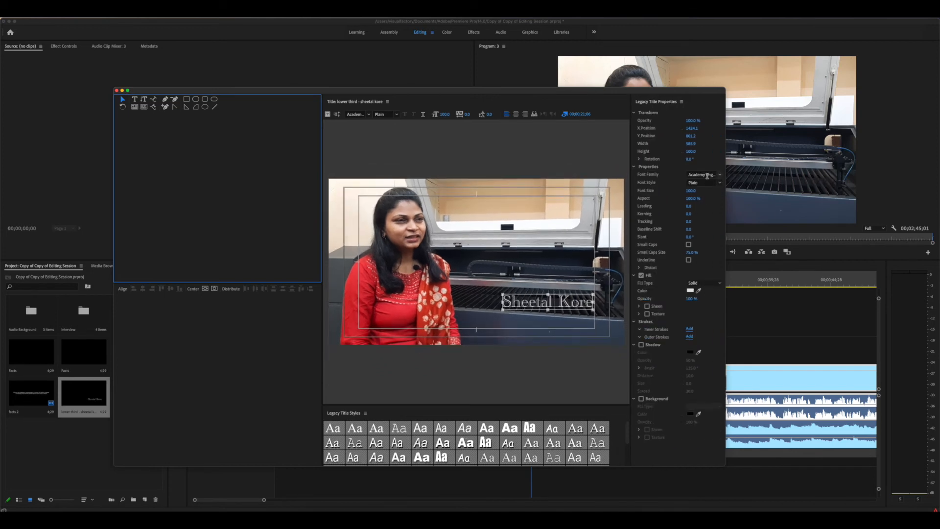
Set the name to Arial Bold at size 50, move it lower right, and start a new text line
{"action": "left_click", "coordinate": [710, 174]}
{"action": "left_click", "coordinate": [719, 174]}
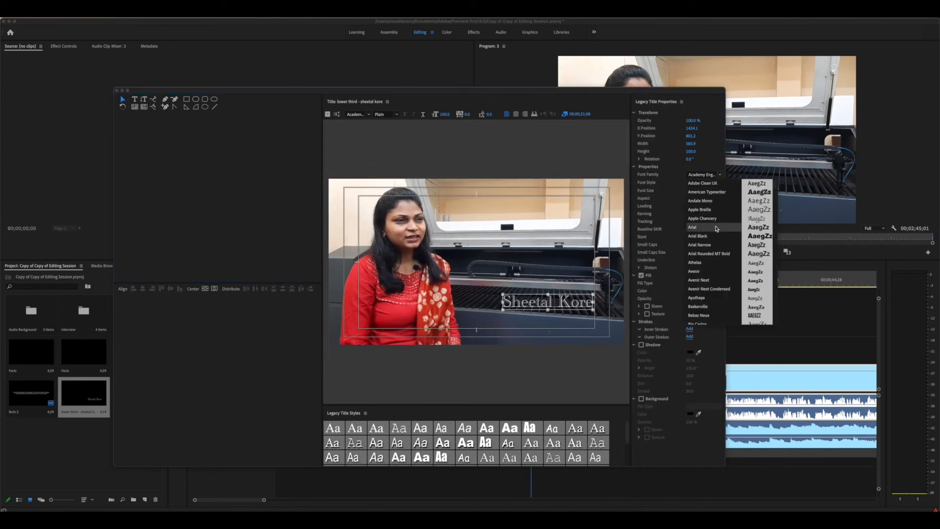
{"action": "left_click", "coordinate": [715, 228]}
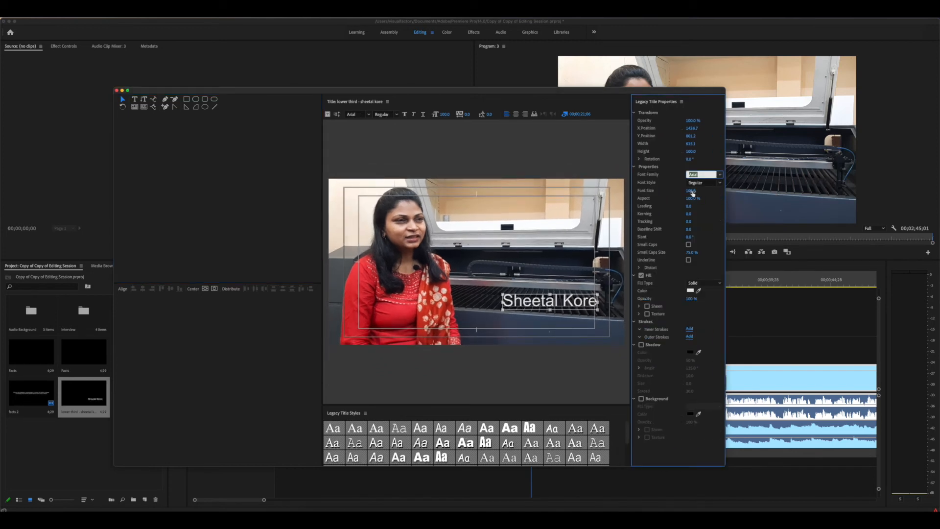
{"action": "left_click", "coordinate": [690, 190]}
{"action": "type", "text": "50"}
{"action": "key", "text": "Return"}
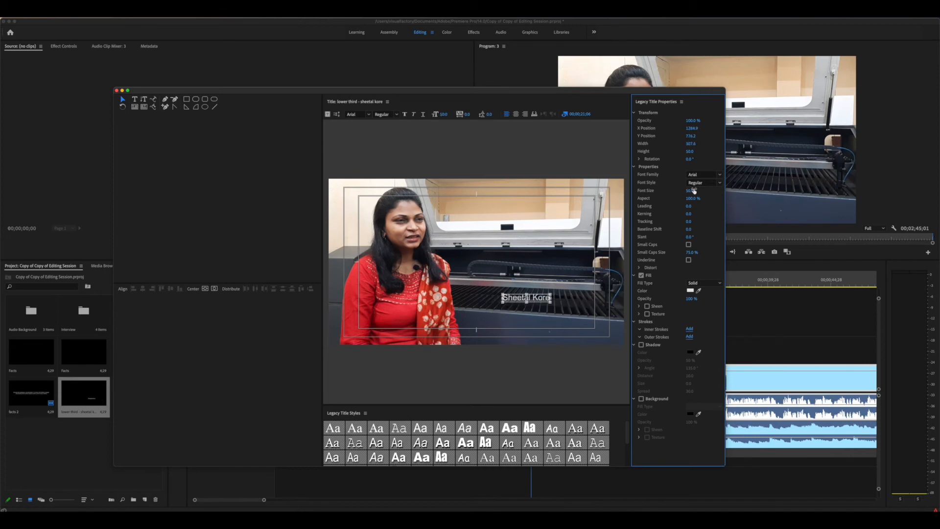
{"action": "left_click", "coordinate": [718, 182]}
{"action": "left_click", "coordinate": [716, 195]}
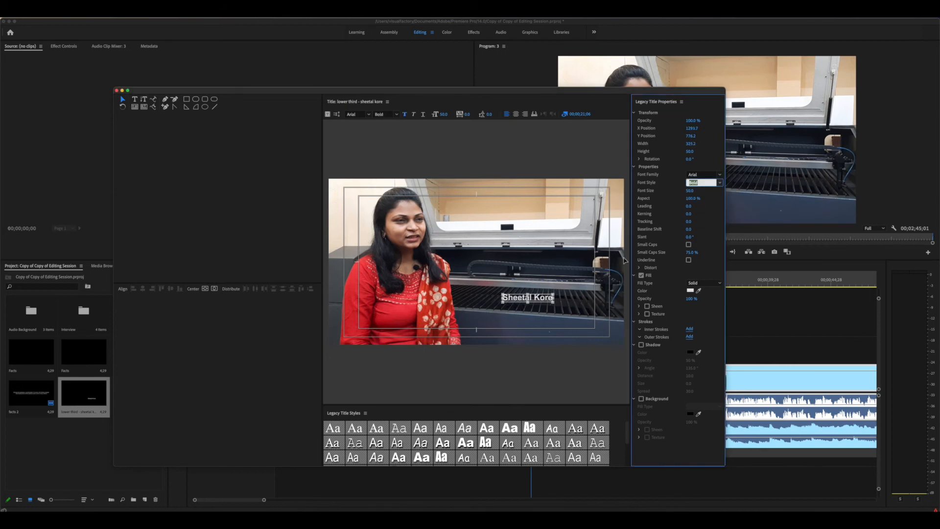
{"action": "left_click_drag", "start_coordinate": [543, 300], "coordinate": [582, 310]}
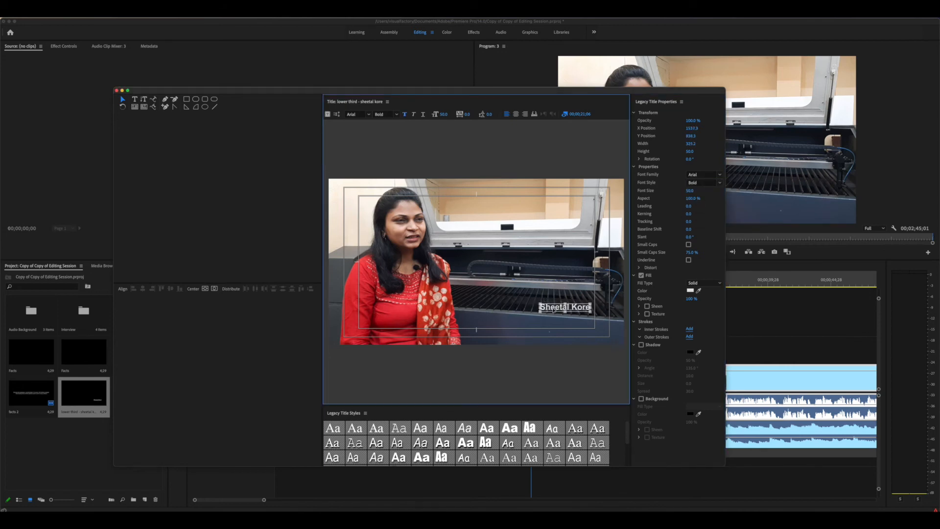
{"action": "left_click", "coordinate": [134, 99]}
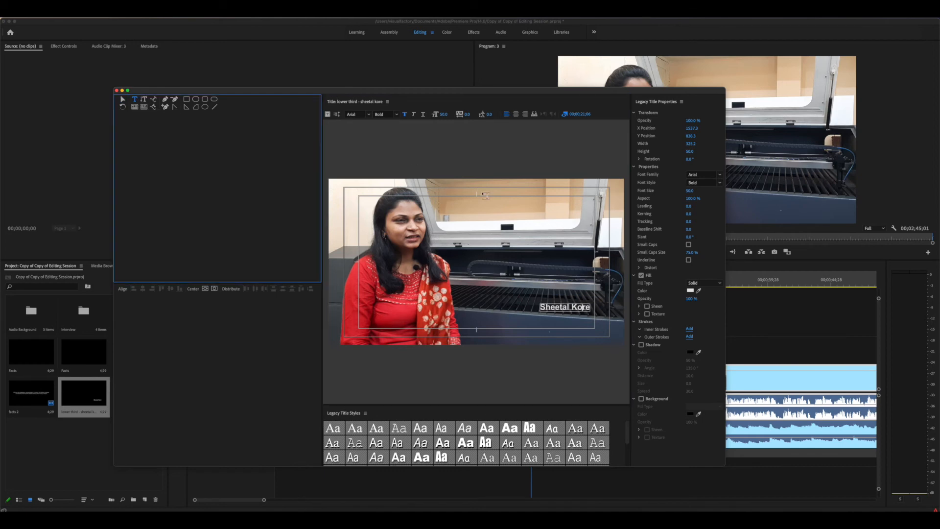
{"action": "left_click", "coordinate": [497, 279]}
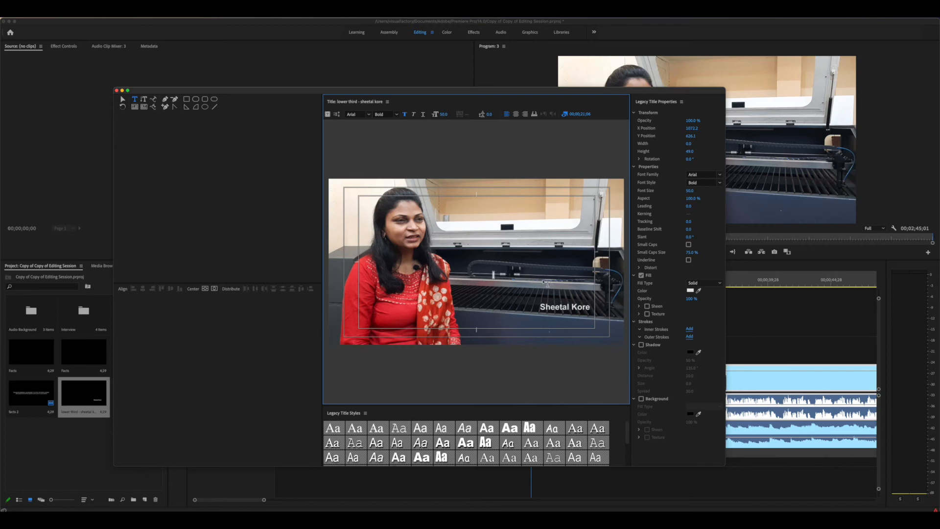
Type 'entrepreneur', move it beneath the name, and scale it down to subtitle size
{"action": "type", "text": "entrepreneur"}
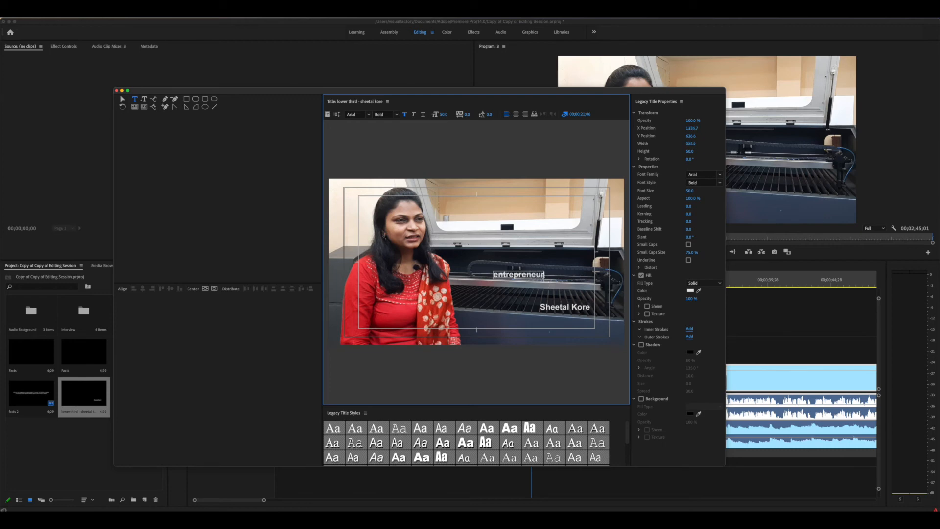
{"action": "left_click", "coordinate": [123, 101]}
{"action": "left_click_drag", "start_coordinate": [535, 278], "coordinate": [551, 322]}
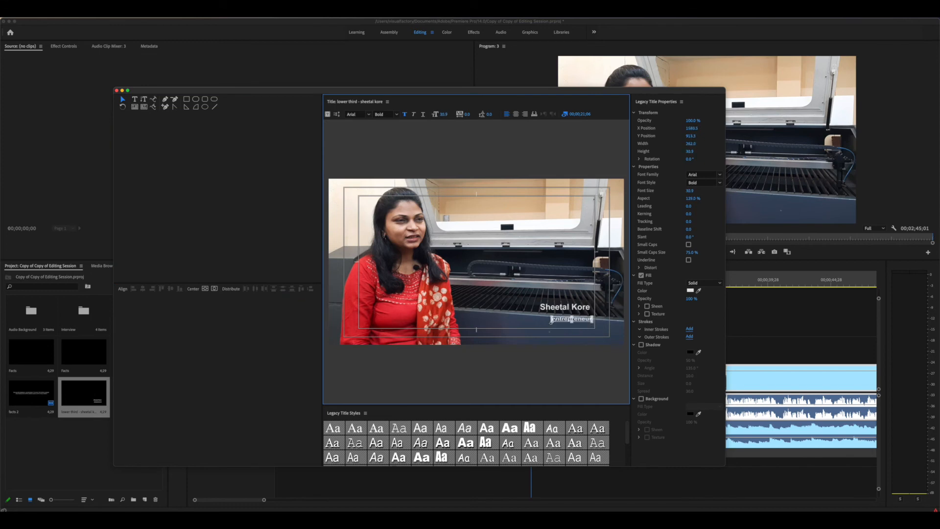
{"action": "key", "text": "super+z"}
{"action": "left_click_drag", "start_coordinate": [541, 324], "coordinate": [543, 325]}
{"action": "left_click_drag", "start_coordinate": [545, 324], "coordinate": [585, 319]}
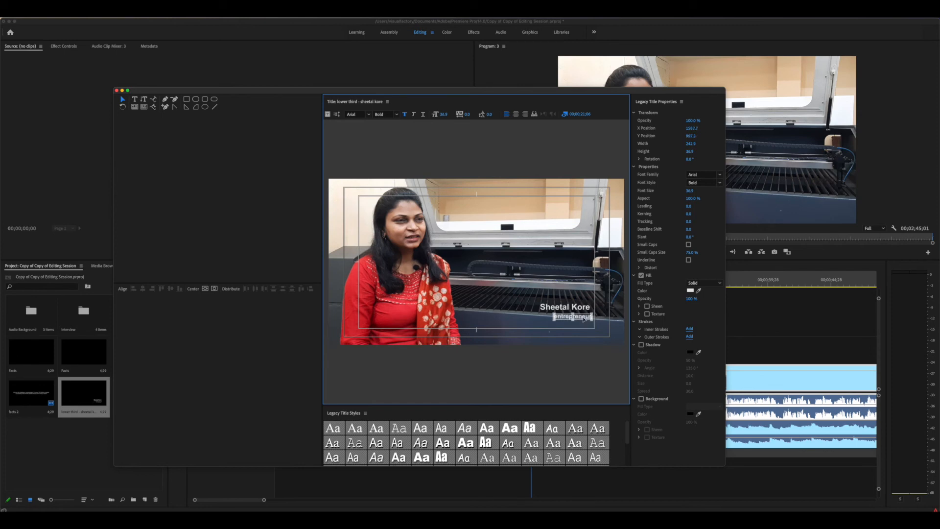
Select the name and 'entrepreneur' lines together and enlarge them in the lower-right corner
{"action": "left_click", "coordinate": [507, 325]}
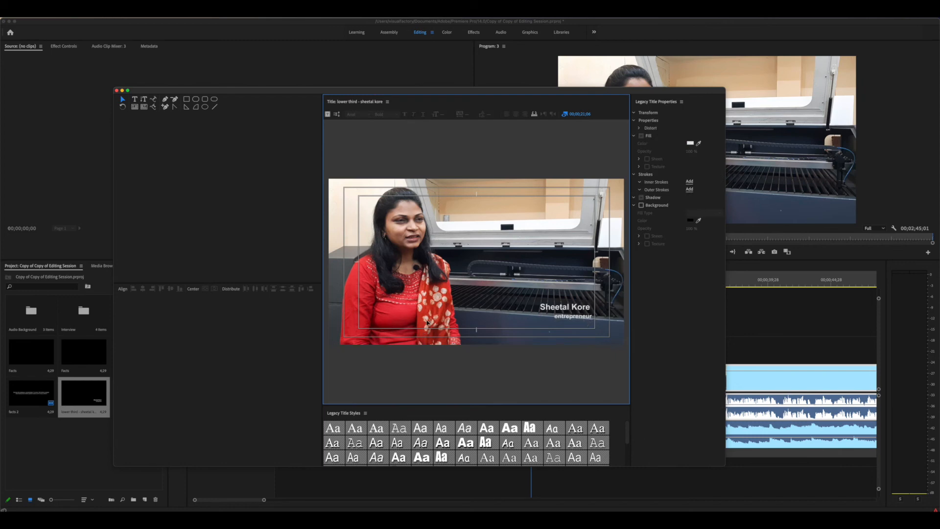
{"action": "left_click_drag", "start_coordinate": [484, 299], "coordinate": [610, 331]}
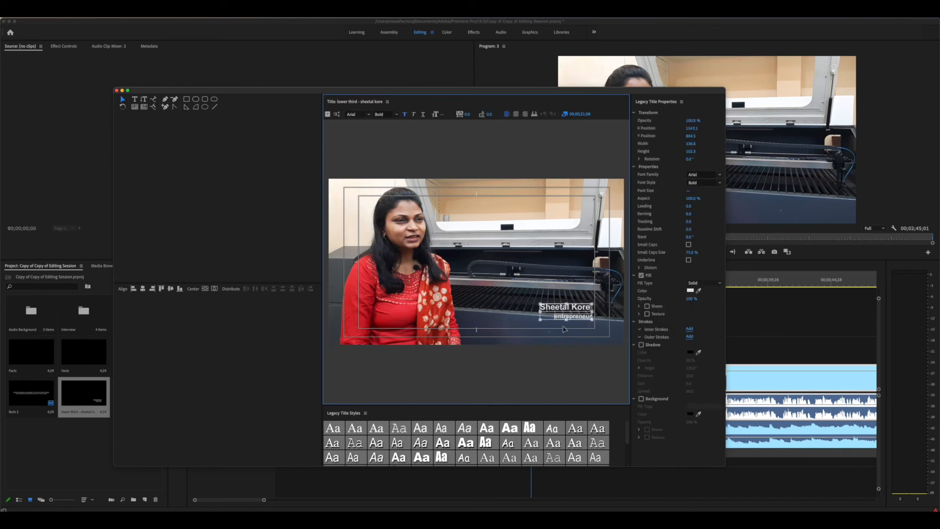
{"action": "left_click_drag", "start_coordinate": [540, 319], "coordinate": [591, 324]}
{"action": "left_click", "coordinate": [565, 283]}
{"action": "left_click", "coordinate": [589, 326]}
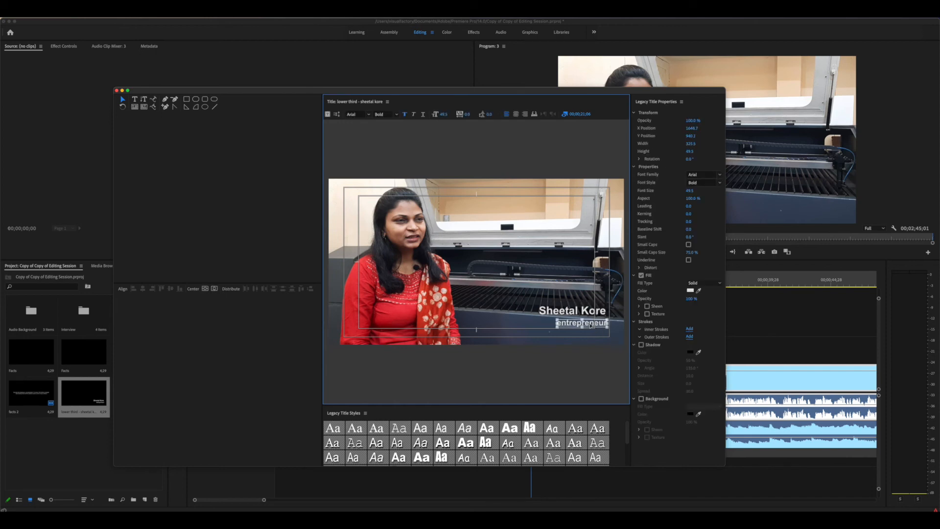
{"action": "left_click", "coordinate": [540, 290]}
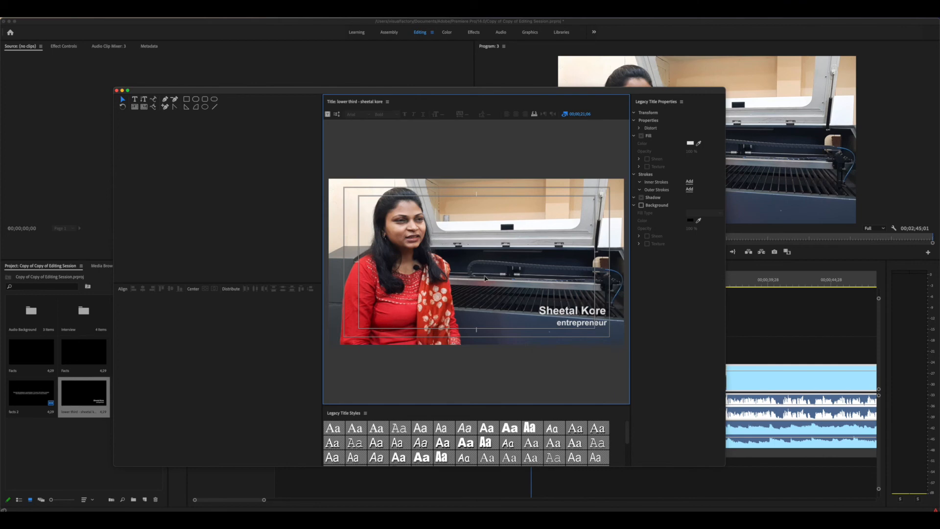
Draw a white rectangle over the lower-third text and send it behind the text
{"action": "left_click", "coordinate": [188, 102]}
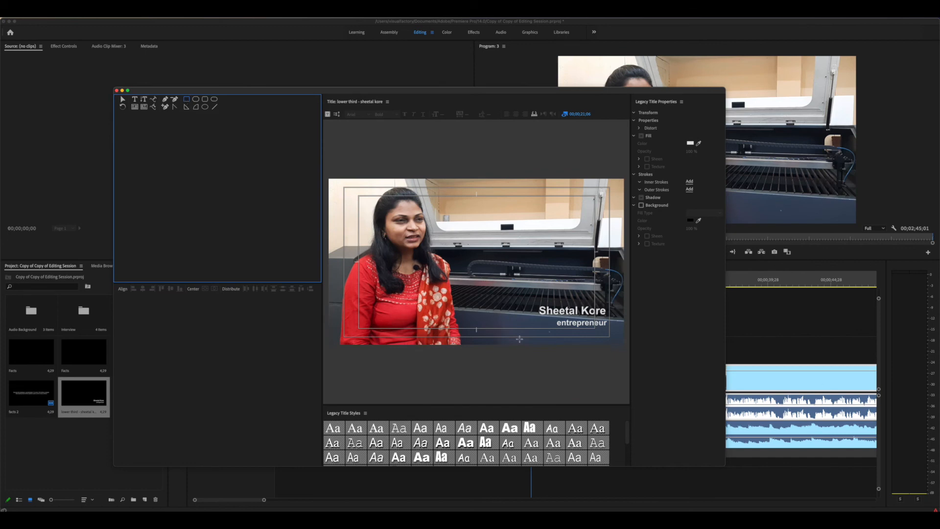
{"action": "left_click_drag", "start_coordinate": [522, 300], "coordinate": [609, 318]}
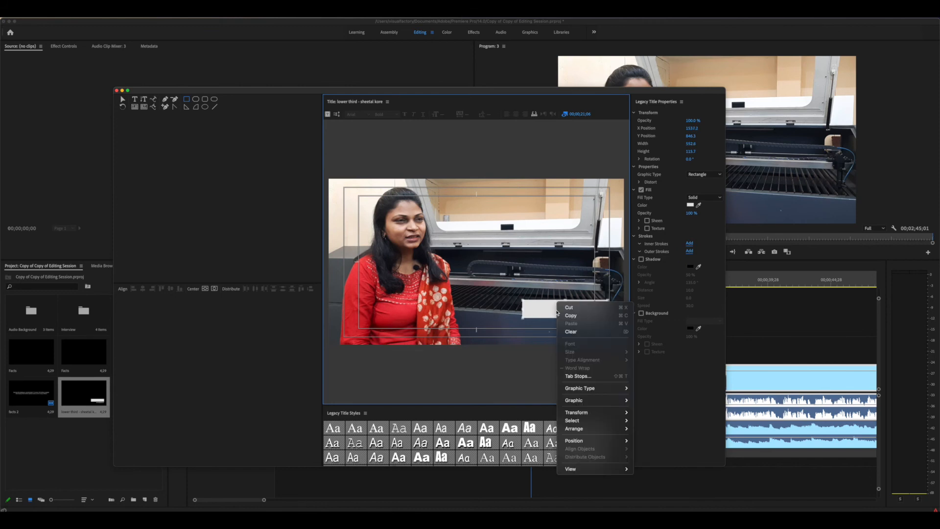
{"action": "right_click", "coordinate": [557, 304]}
{"action": "mouse_move", "coordinate": [591, 434]}
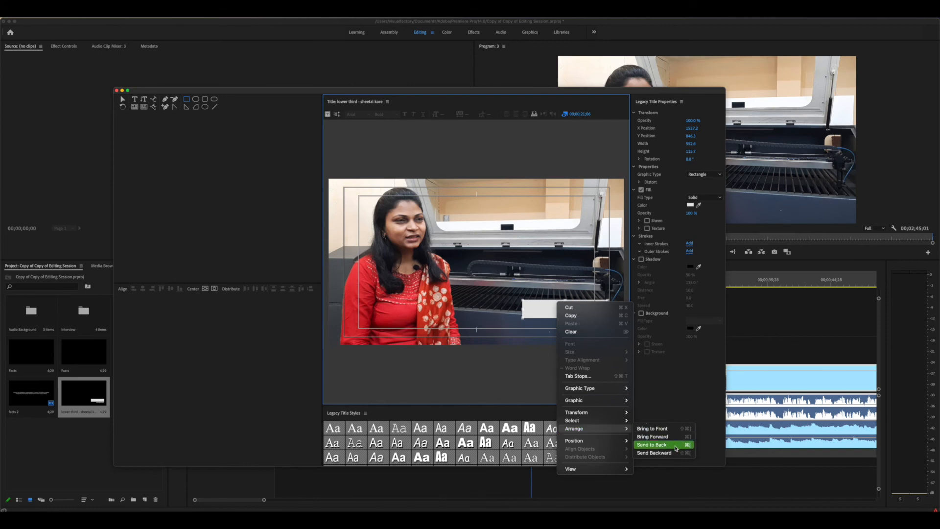
{"action": "left_click", "coordinate": [654, 452]}
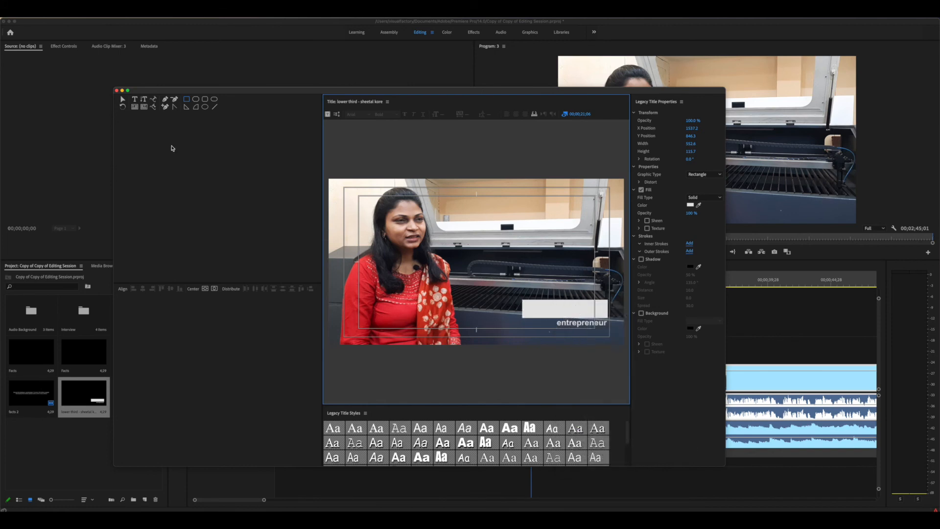
{"action": "left_click", "coordinate": [123, 100]}
{"action": "left_click", "coordinate": [583, 310]}
Change the name text's fill colour to black
{"action": "left_click", "coordinate": [578, 316]}
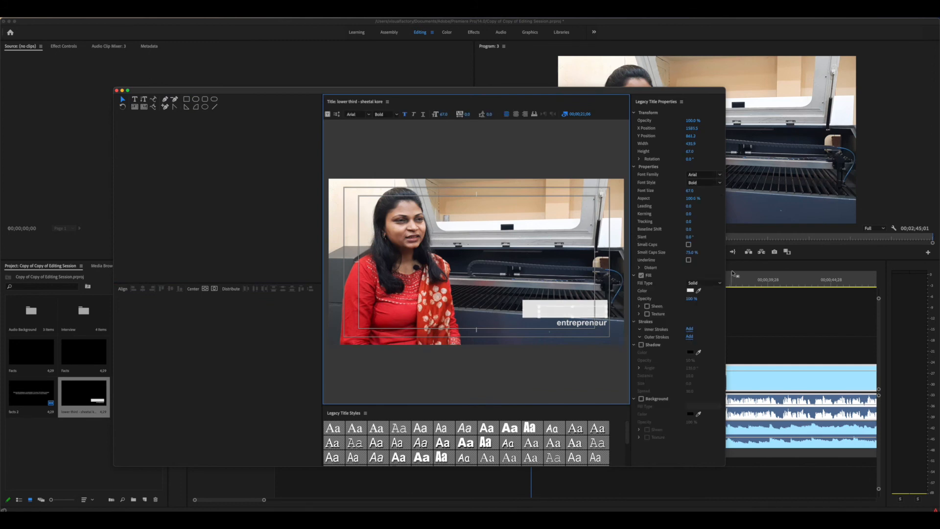
{"action": "left_click", "coordinate": [690, 291]}
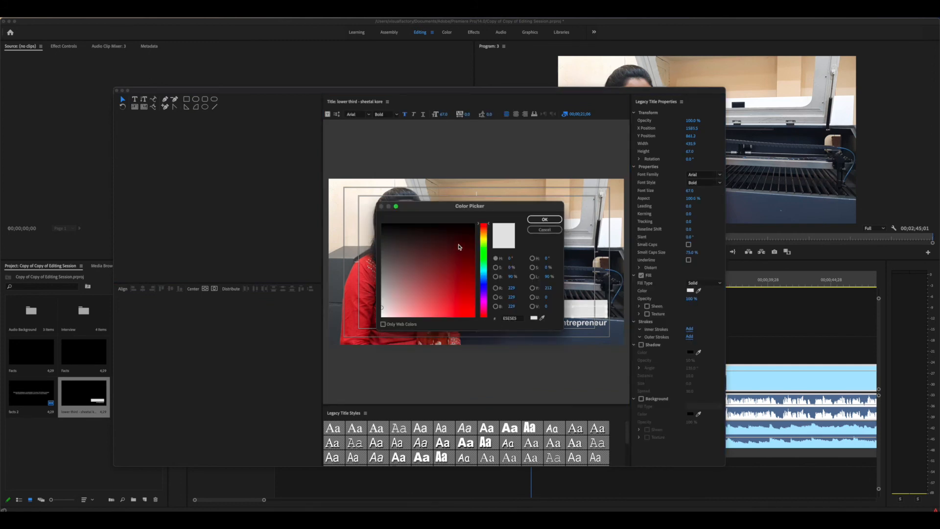
{"action": "left_click", "coordinate": [461, 223]}
{"action": "left_click", "coordinate": [544, 219]}
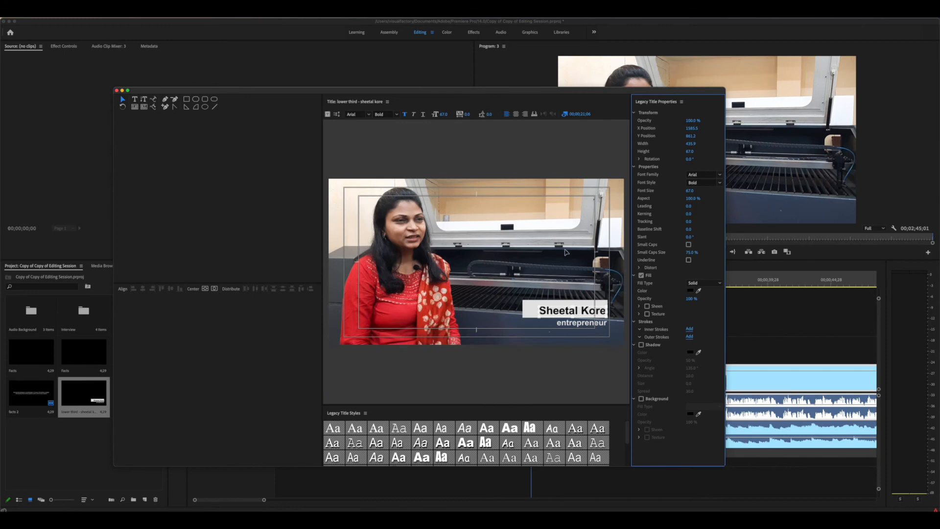
{"action": "left_click", "coordinate": [525, 304]}
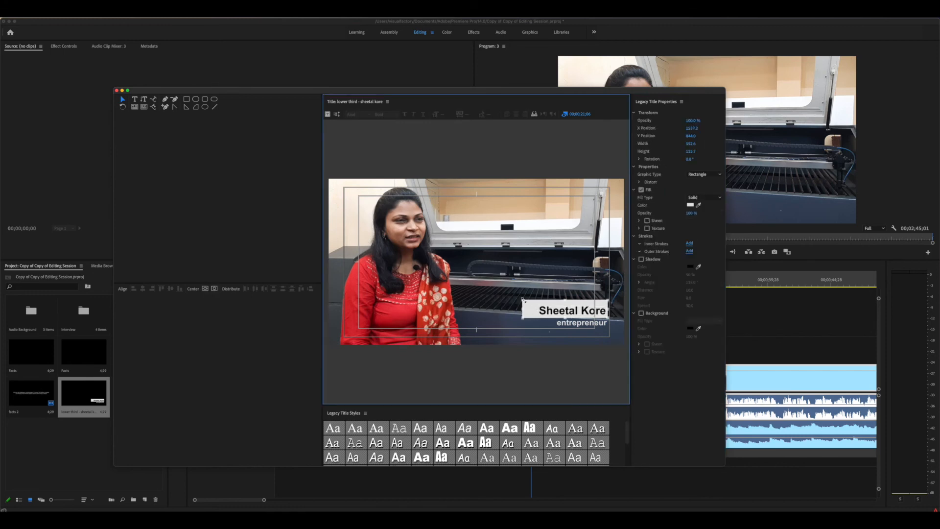
Drag the white box's corner and edges in so it fits snugly around the name
{"action": "left_click_drag", "start_coordinate": [523, 299], "coordinate": [533, 304]}
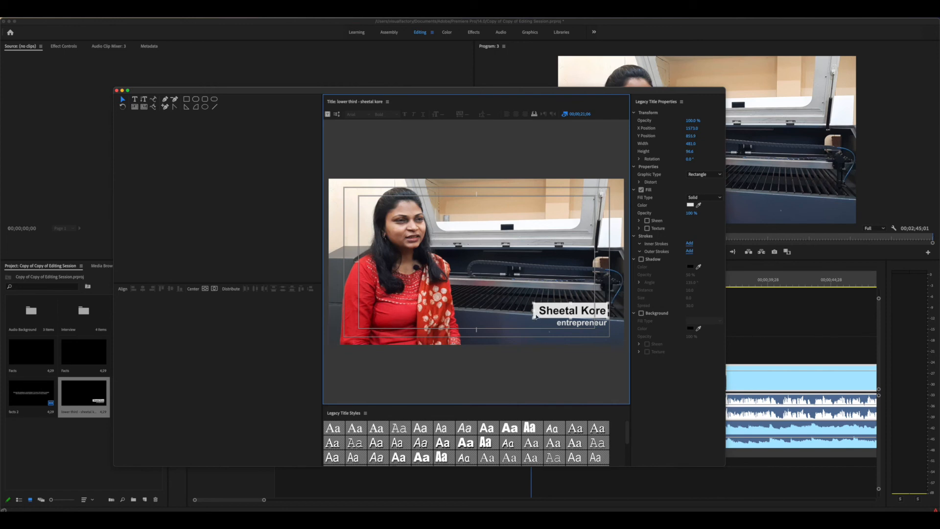
{"action": "left_click_drag", "start_coordinate": [561, 318], "coordinate": [571, 303]}
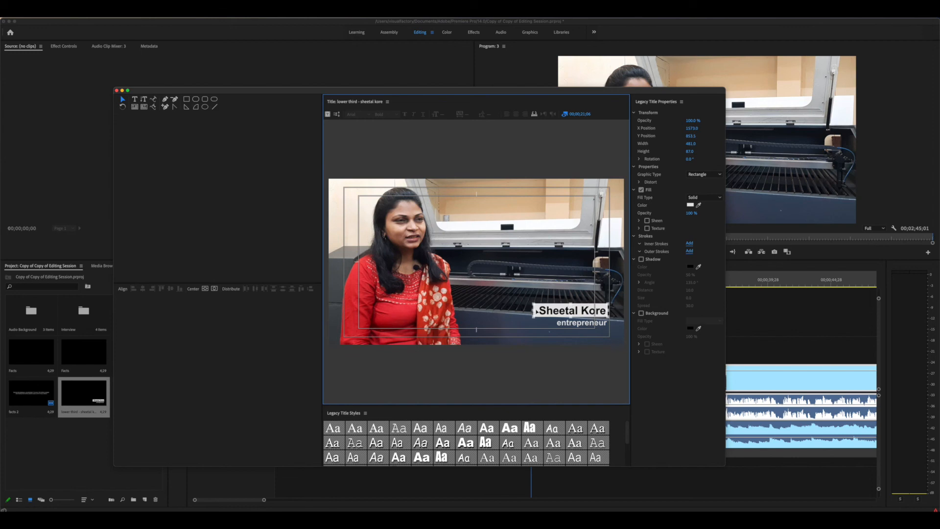
{"action": "left_click_drag", "start_coordinate": [534, 310], "coordinate": [503, 330]}
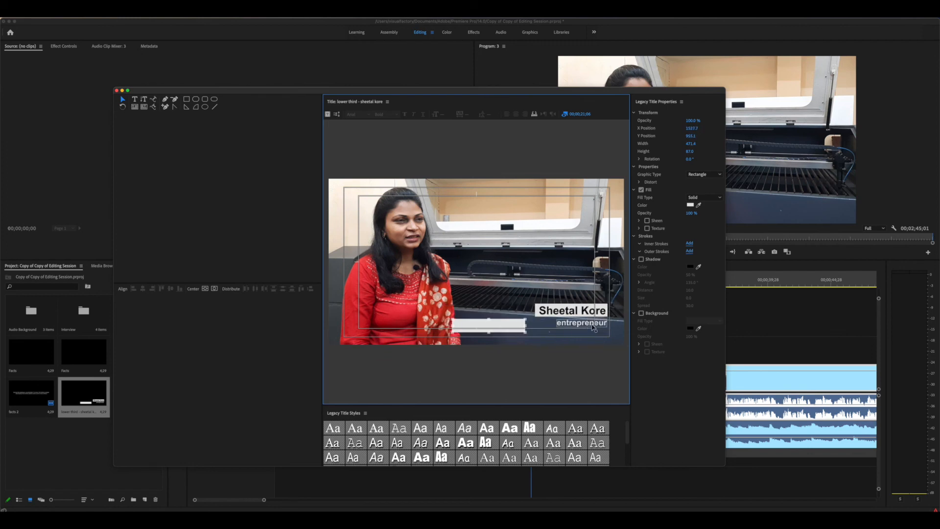
Change the 'entrepreneur' text fill colour to black
{"action": "left_click", "coordinate": [588, 325]}
{"action": "left_click", "coordinate": [690, 290]}
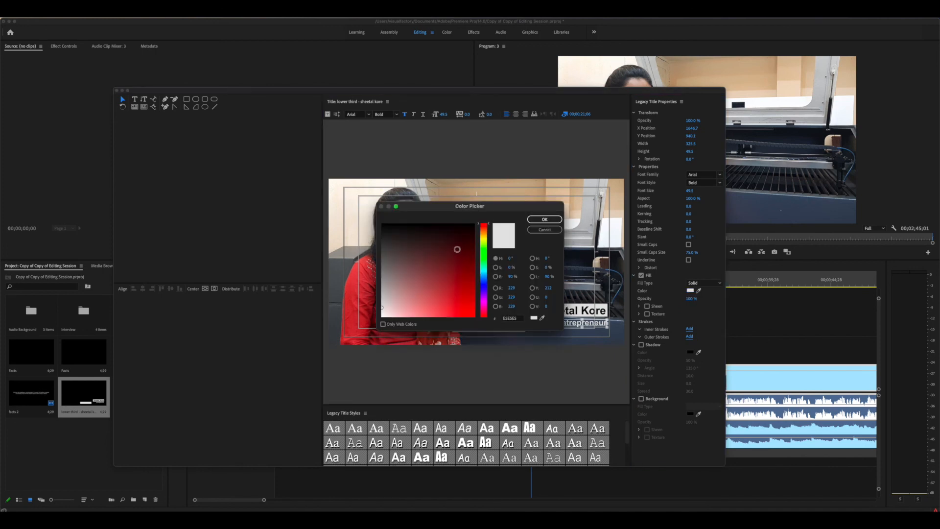
{"action": "left_click_drag", "start_coordinate": [452, 231], "coordinate": [451, 224]}
{"action": "left_click", "coordinate": [544, 219]}
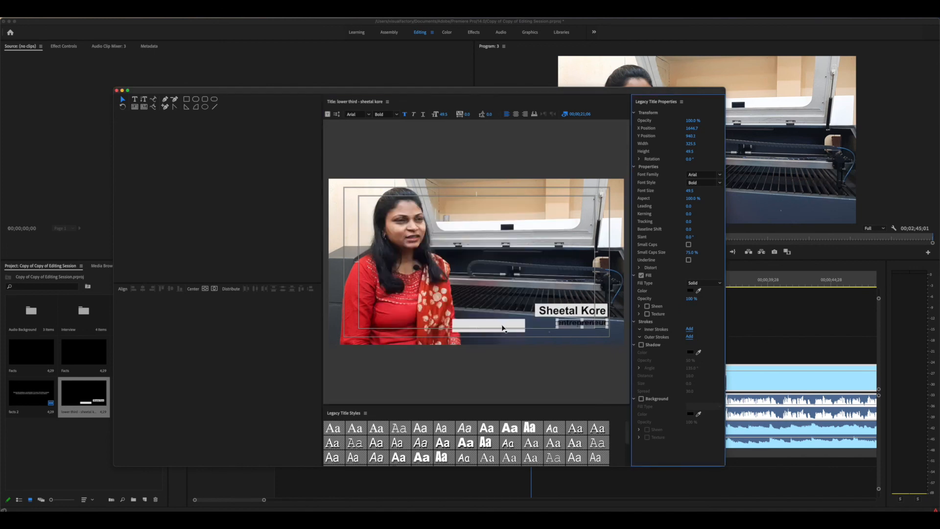
Move the second white bar under 'entrepreneur', send it backward, and resize it to fit
{"action": "left_click_drag", "start_coordinate": [501, 326], "coordinate": [587, 327]}
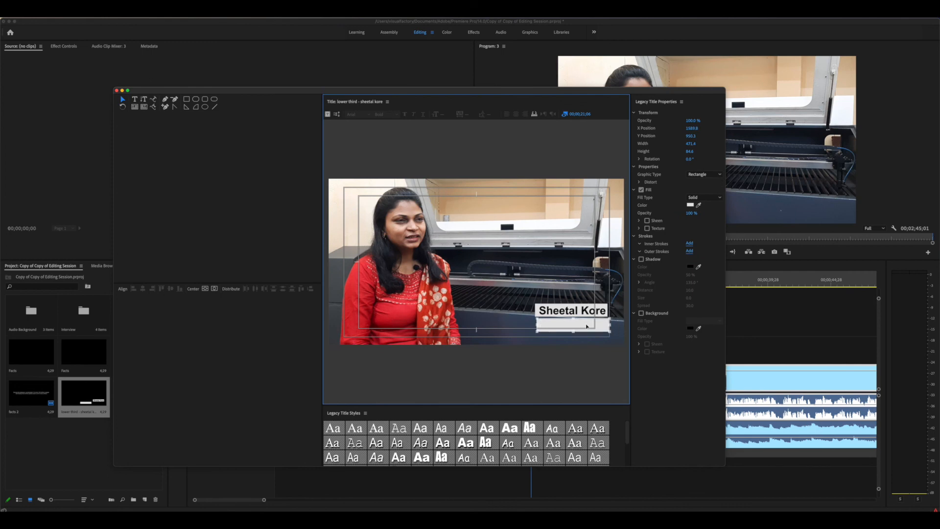
{"action": "right_click", "coordinate": [586, 327]}
{"action": "mouse_move", "coordinate": [631, 444]}
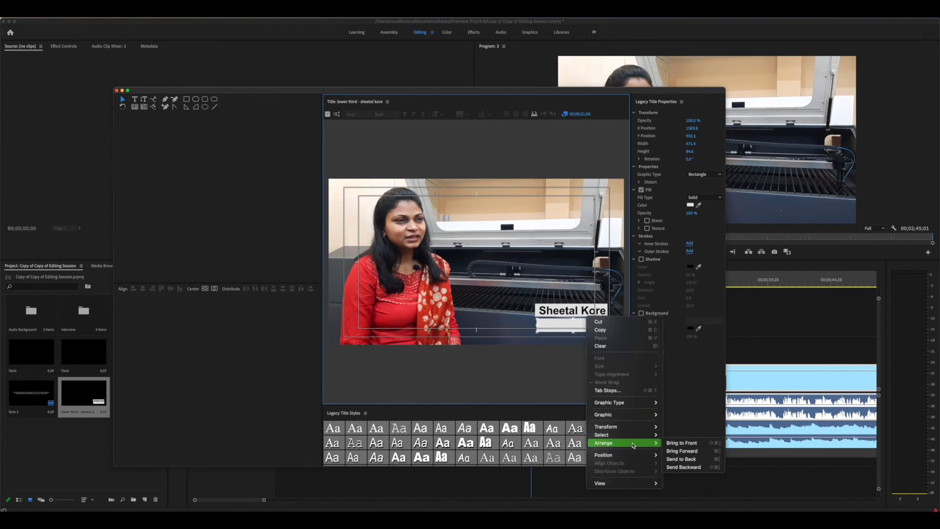
{"action": "left_click", "coordinate": [679, 463]}
{"action": "left_click_drag", "start_coordinate": [537, 332], "coordinate": [552, 330]}
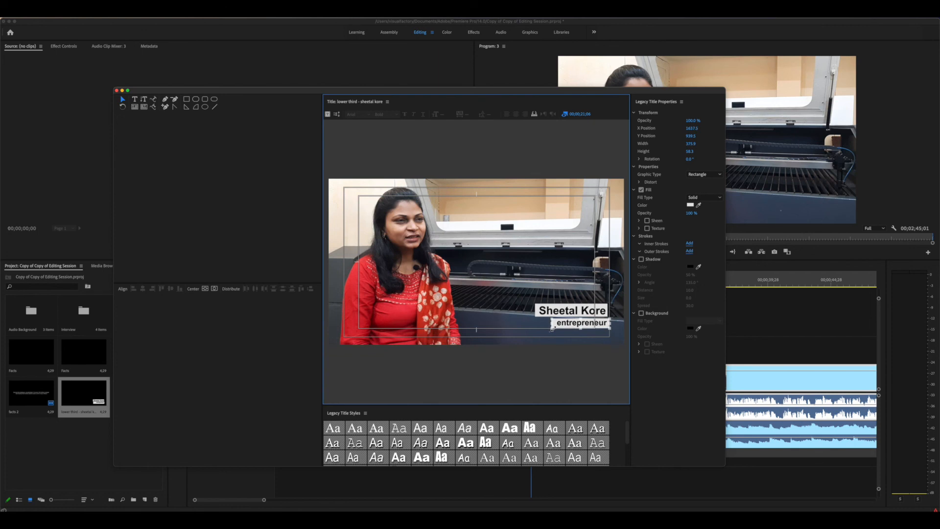
{"action": "left_click_drag", "start_coordinate": [557, 329], "coordinate": [580, 326]}
{"action": "left_click", "coordinate": [422, 288]}
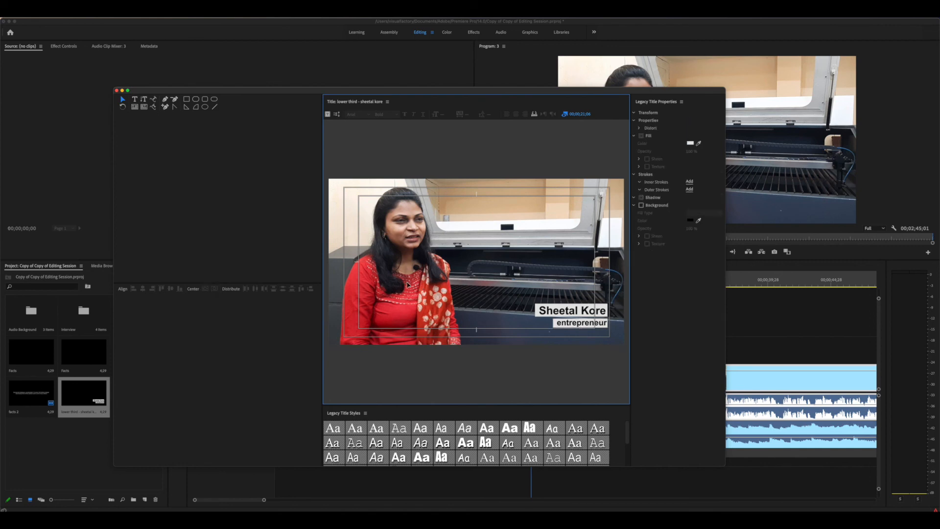
{"action": "left_click", "coordinate": [578, 313]}
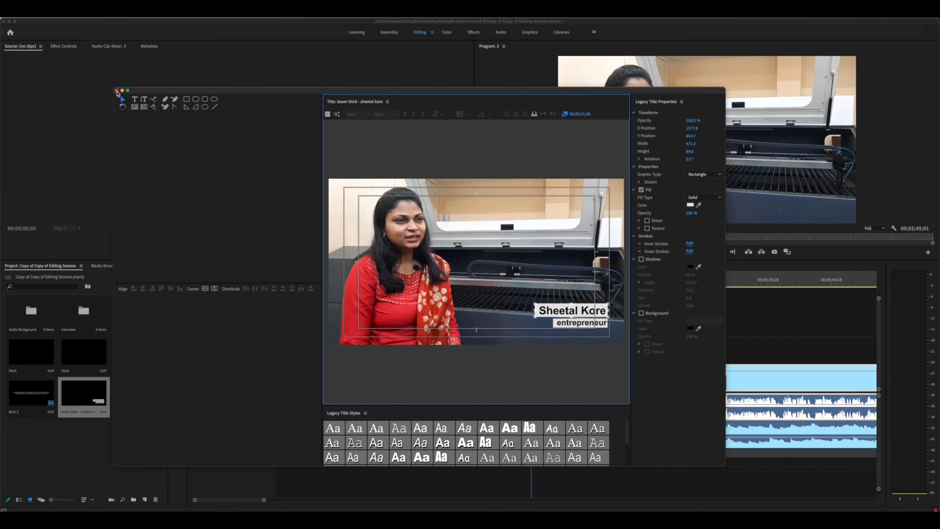
Close the title editor, drop the lower-third onto Video 2 near 19 seconds, and render the sequence
{"action": "left_click", "coordinate": [116, 91]}
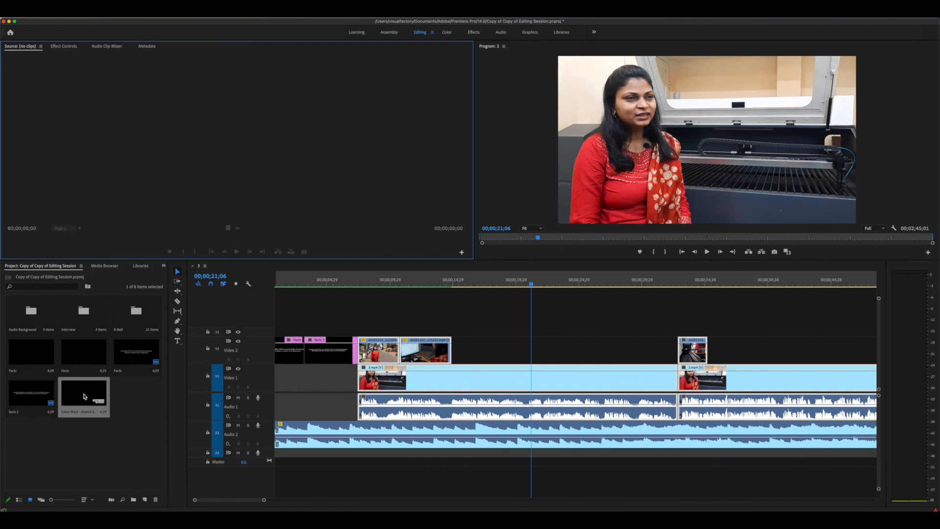
{"action": "left_click_drag", "start_coordinate": [81, 397], "coordinate": [532, 349]}
{"action": "left_click", "coordinate": [501, 283]}
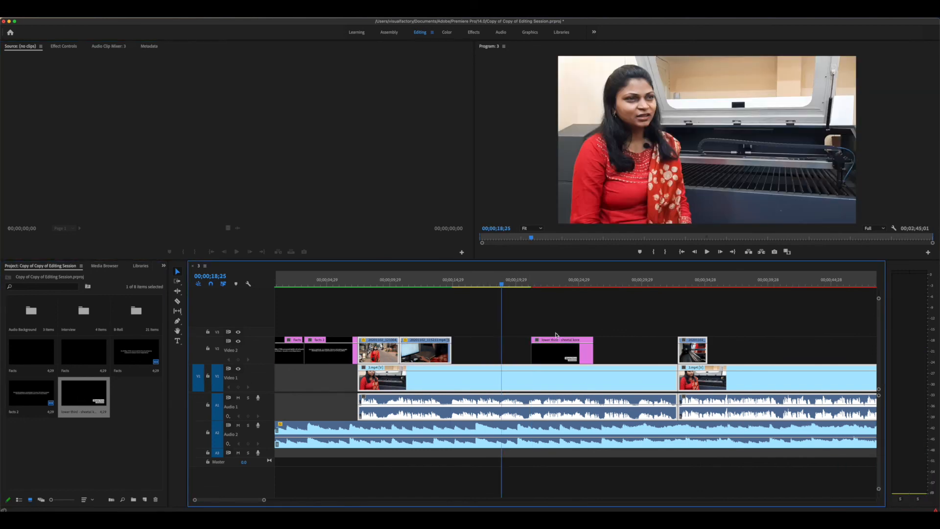
{"action": "left_click", "coordinate": [552, 354]}
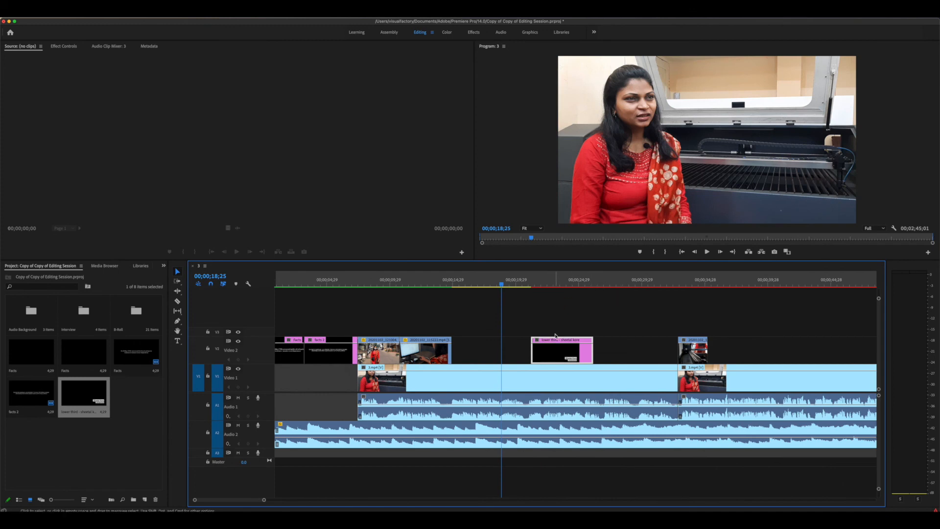
{"action": "key", "text": "Return"}
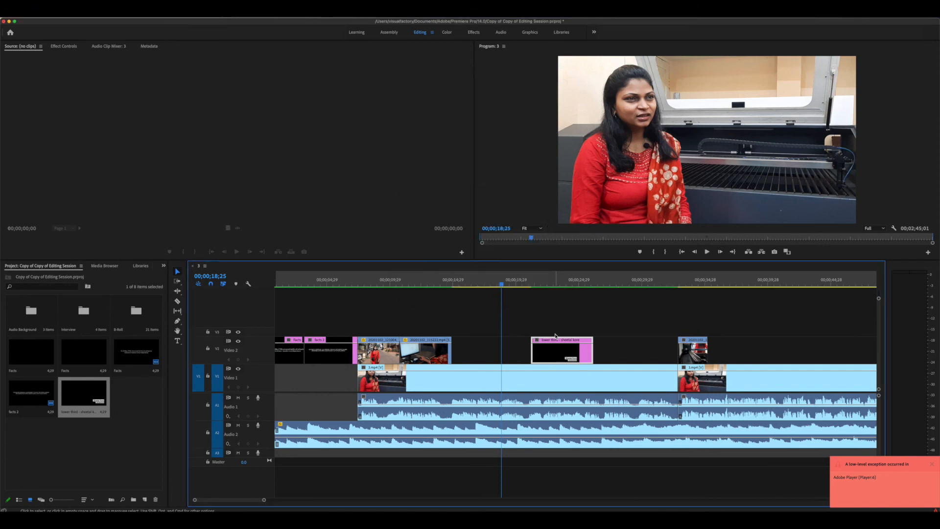
Play the interview from about 19 seconds to check the lower-third, then select its V2 clip
{"action": "left_click", "coordinate": [521, 279]}
{"action": "key", "text": "space"}
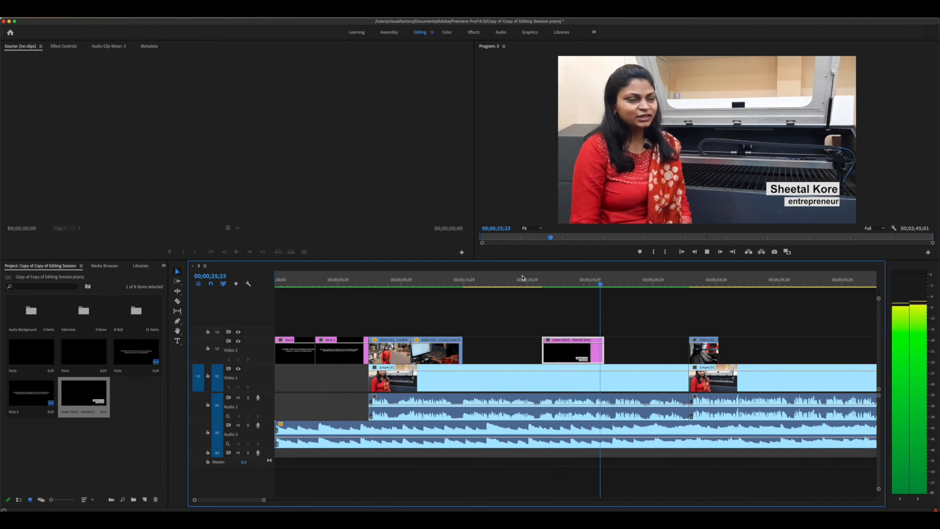
{"action": "left_click", "coordinate": [579, 355]}
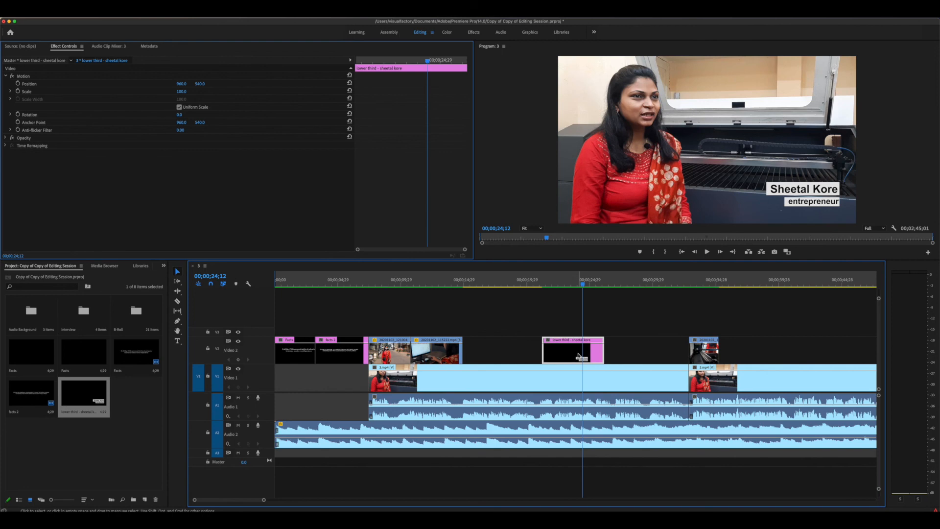
Zoom the timeline and scrub through the lockdown and CRISIL fact cards at the opening
{"action": "key", "text": "minus"}
{"action": "key", "text": "minus"}
{"action": "key", "text": "minus"}
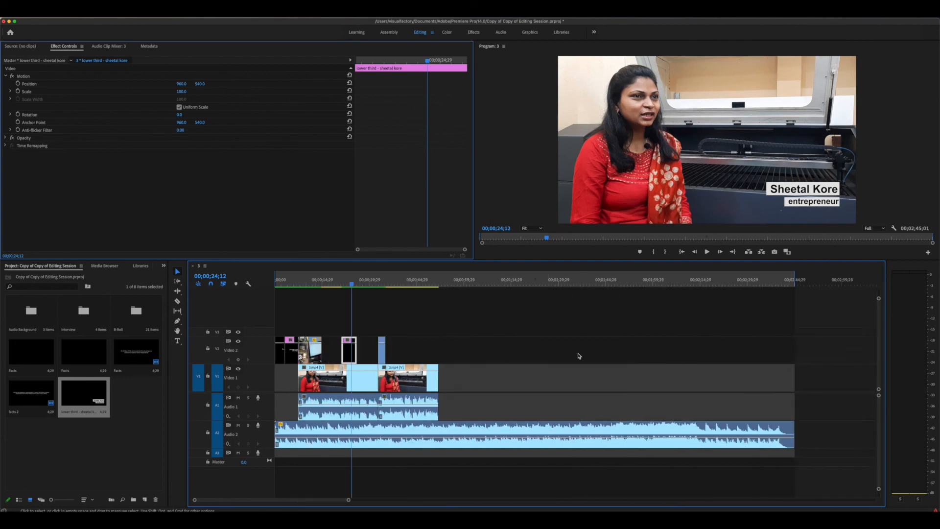
{"action": "key", "text": "equal"}
{"action": "key", "text": "equal"}
{"action": "key", "text": "equal"}
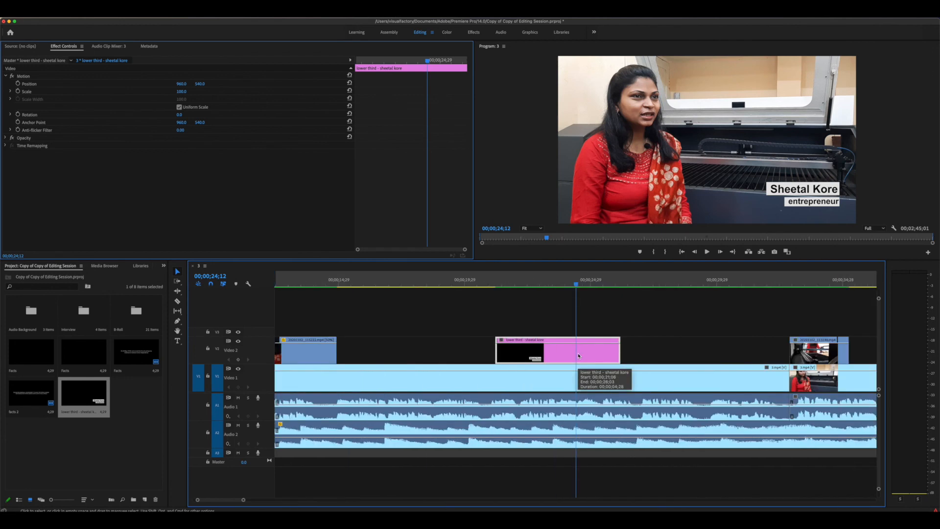
{"action": "key", "text": "minus"}
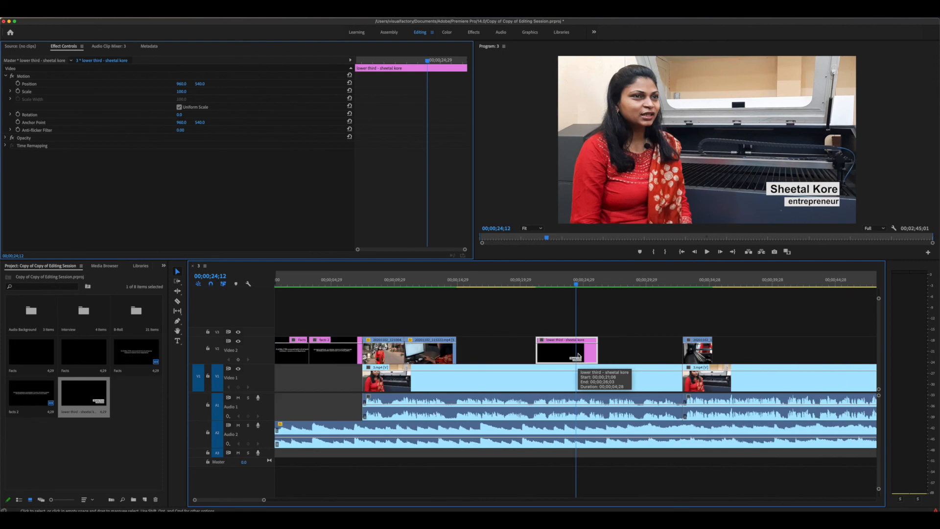
{"action": "left_click", "coordinate": [338, 282]}
{"action": "key", "text": "equal"}
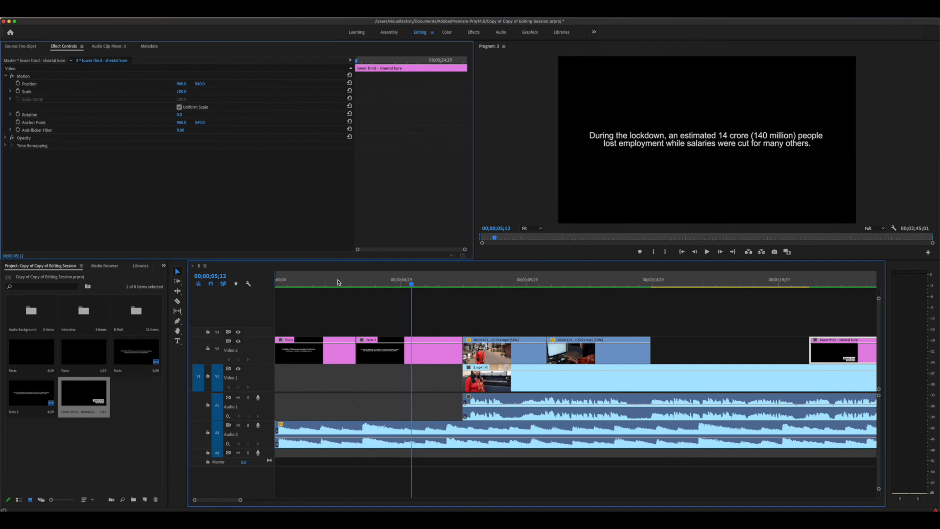
{"action": "left_click", "coordinate": [344, 282]}
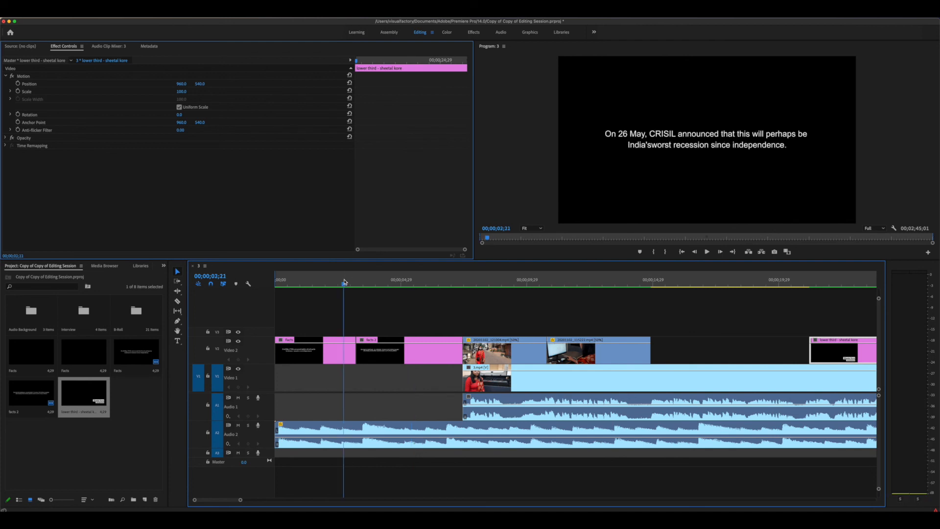
{"action": "left_click_drag", "start_coordinate": [344, 282], "coordinate": [294, 292]}
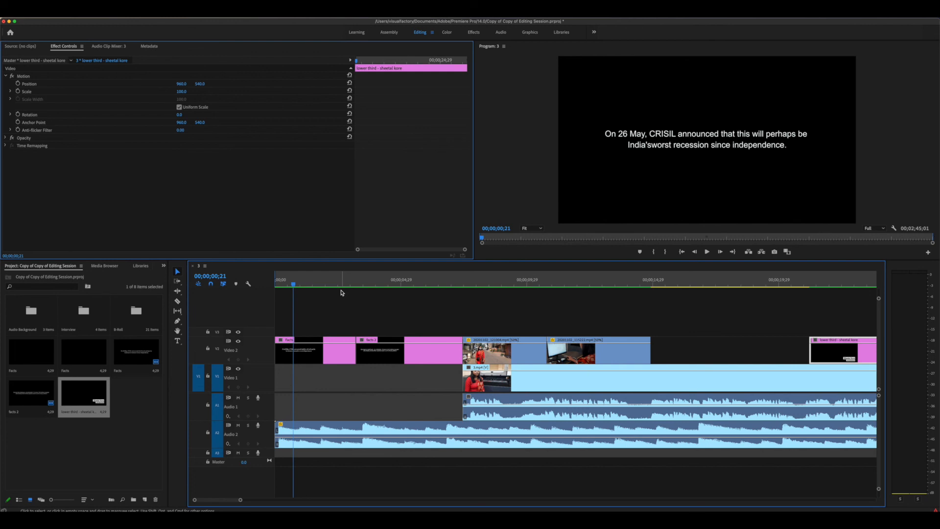
Move the playhead to the street B-roll shot at 00;00;09;11 and zoom the timeline out
{"action": "left_click", "coordinate": [511, 285]}
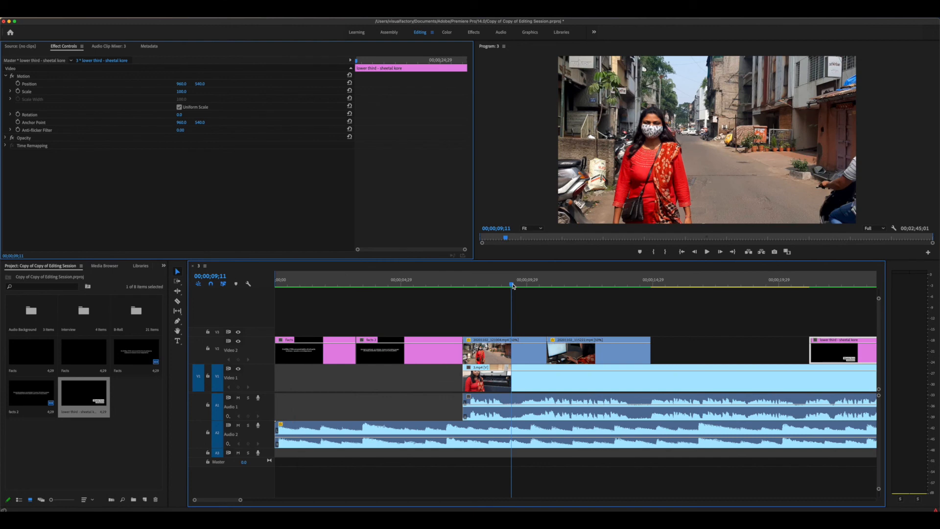
{"action": "key", "text": "minus"}
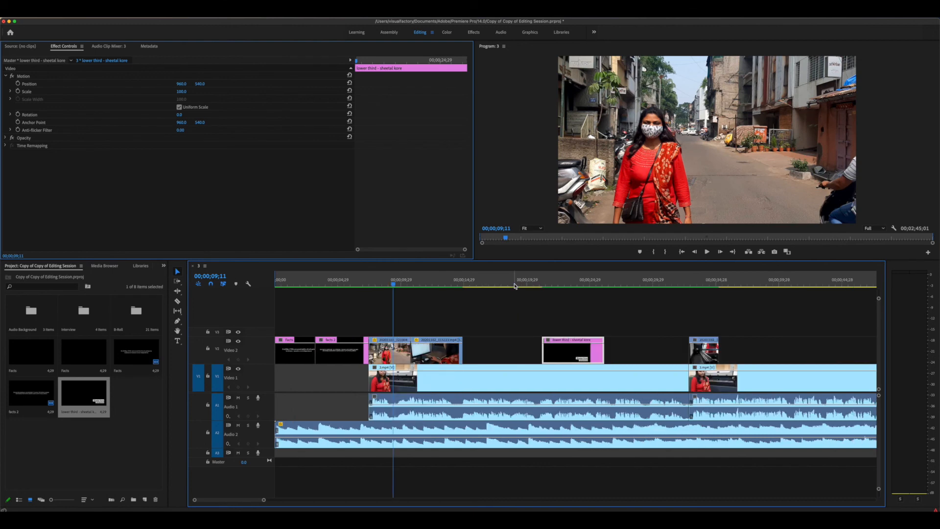
{"action": "key", "text": "minus"}
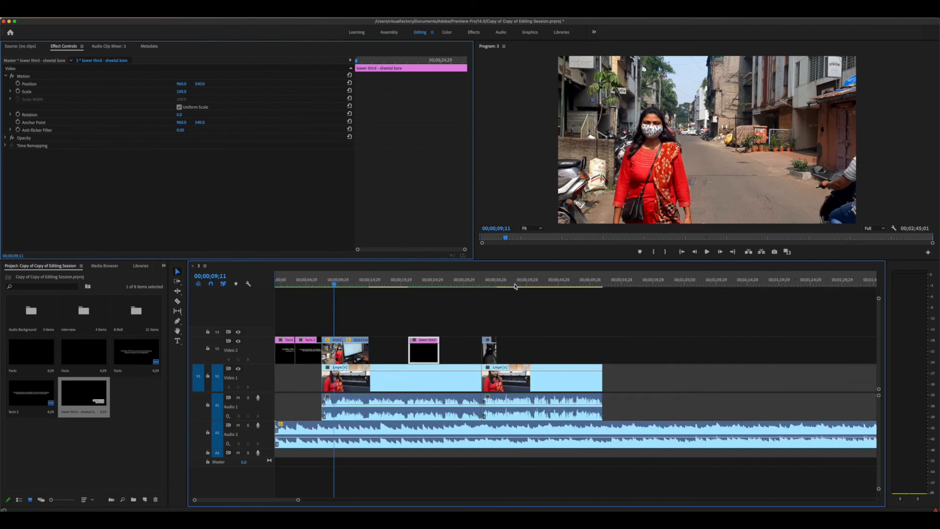
{"action": "key", "text": "equal"}
{"action": "key", "text": "minus"}
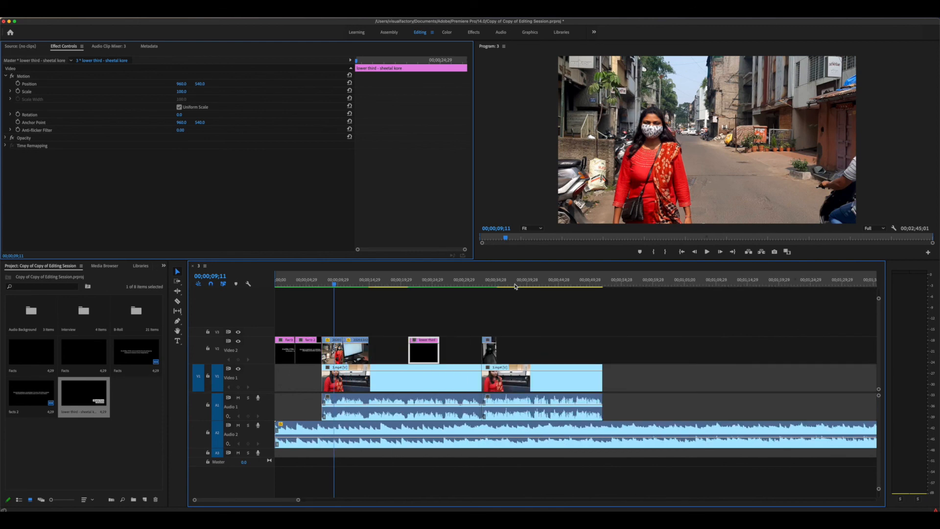